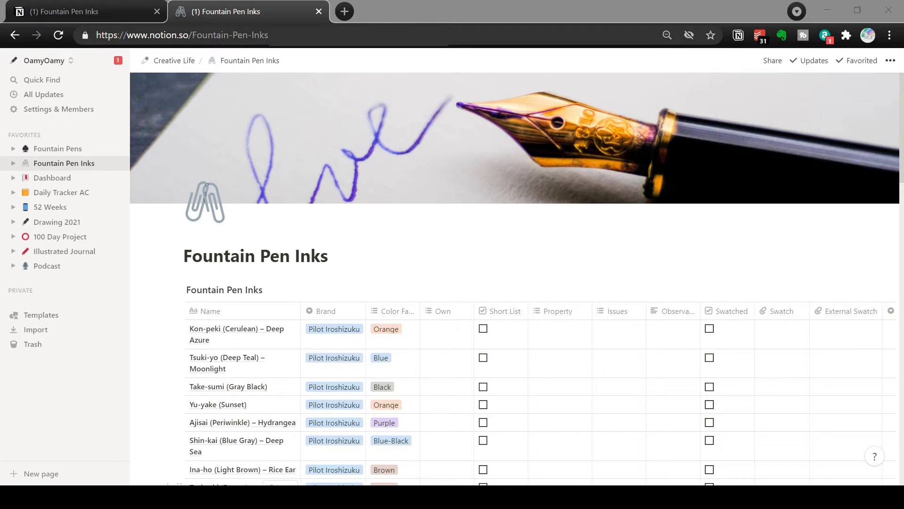
View the Fountain Pens page and return to the Fountain Pen Inks page
scroll(391, 256, down, 1)
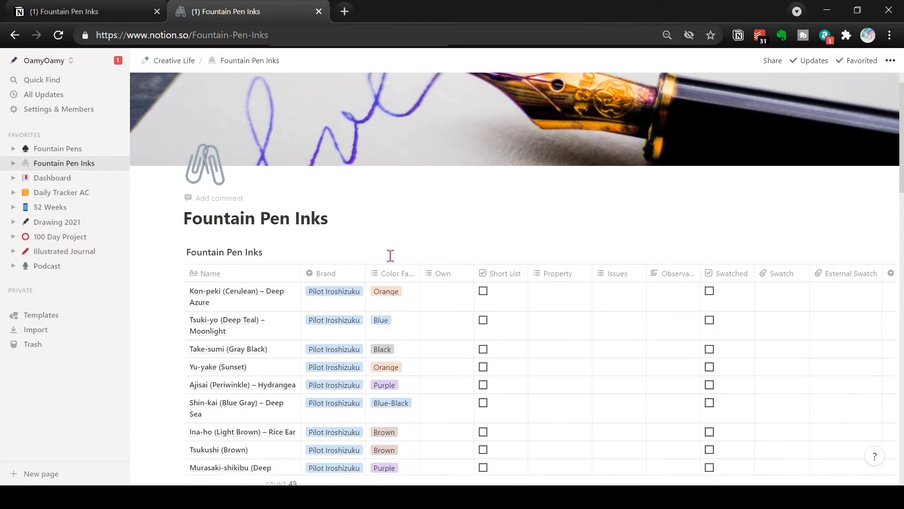
scroll(391, 255, up, 1)
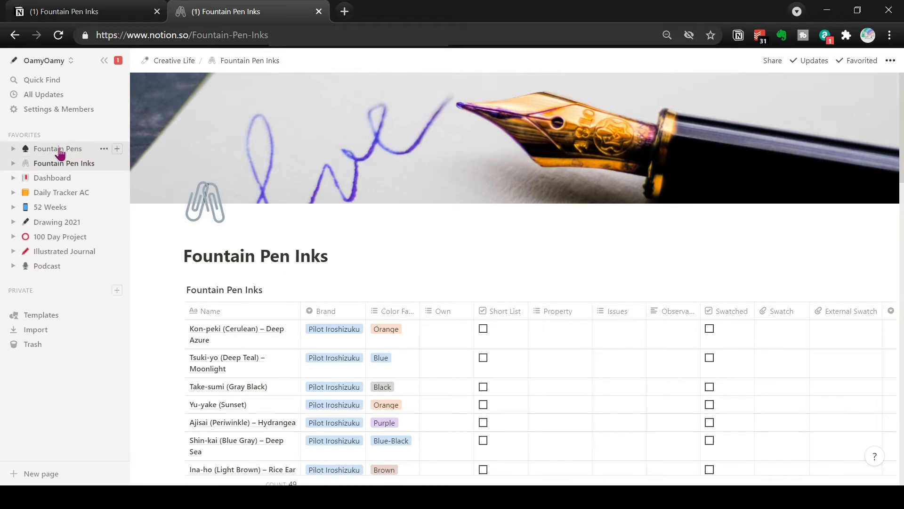
click(63, 149)
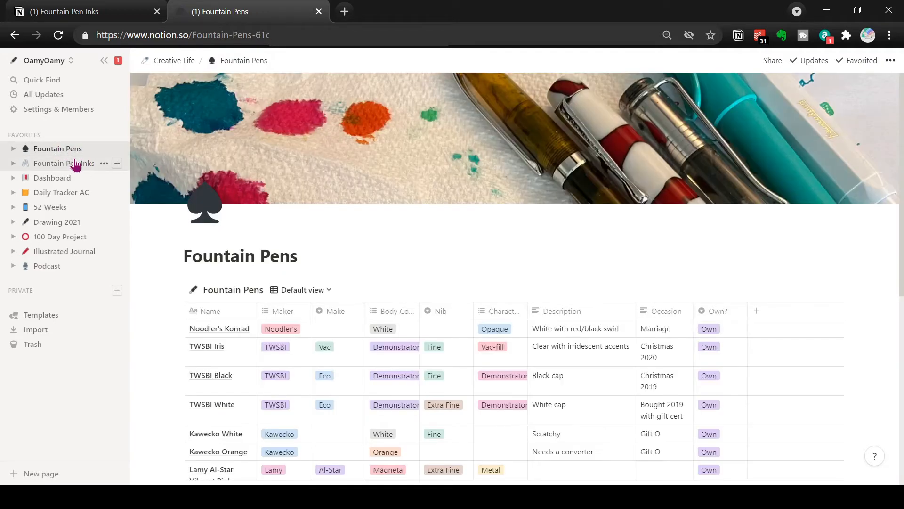
click(75, 165)
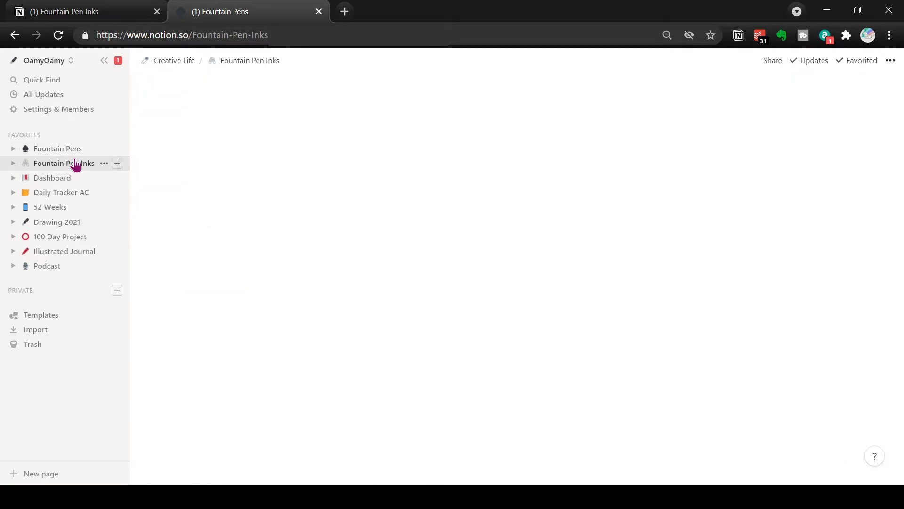
Look over the Fountain Pen Inks table from the Pilot Iroshizuku entries down to the other brands
scroll(292, 169, down, 5)
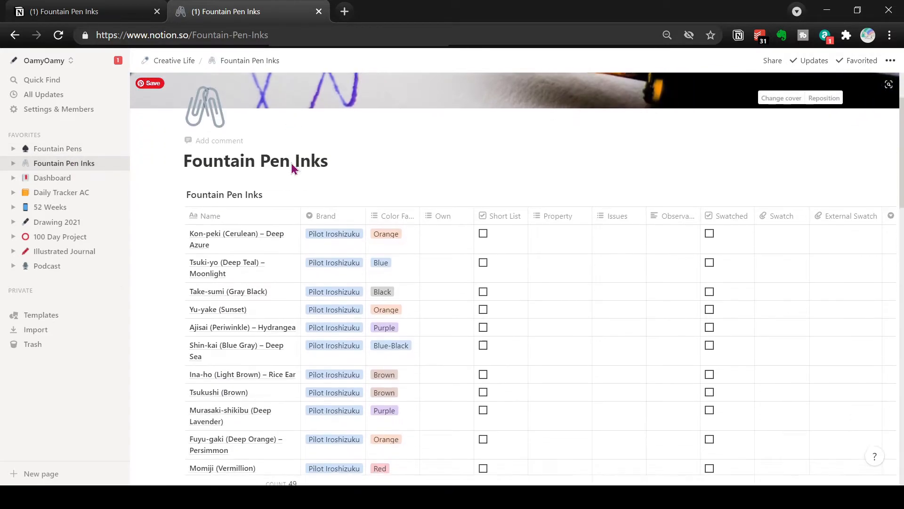
scroll(292, 163, up, 5)
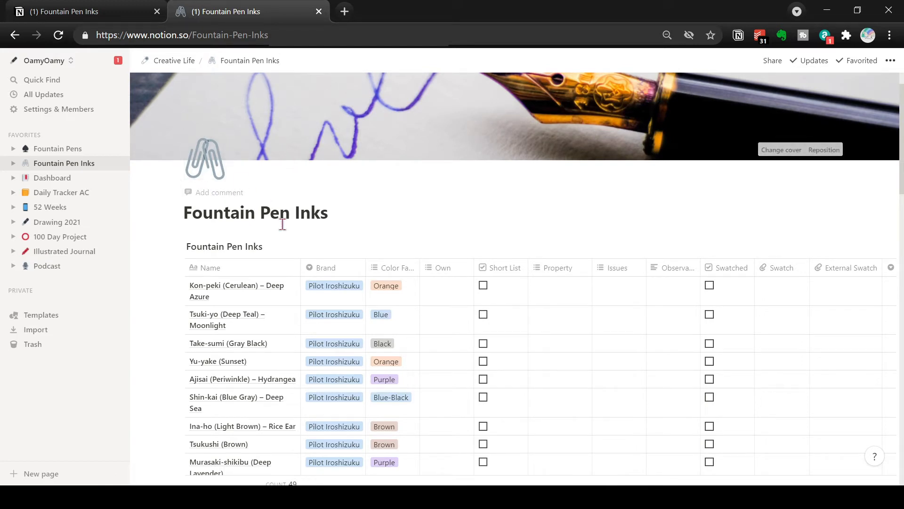
scroll(282, 224, down, 10)
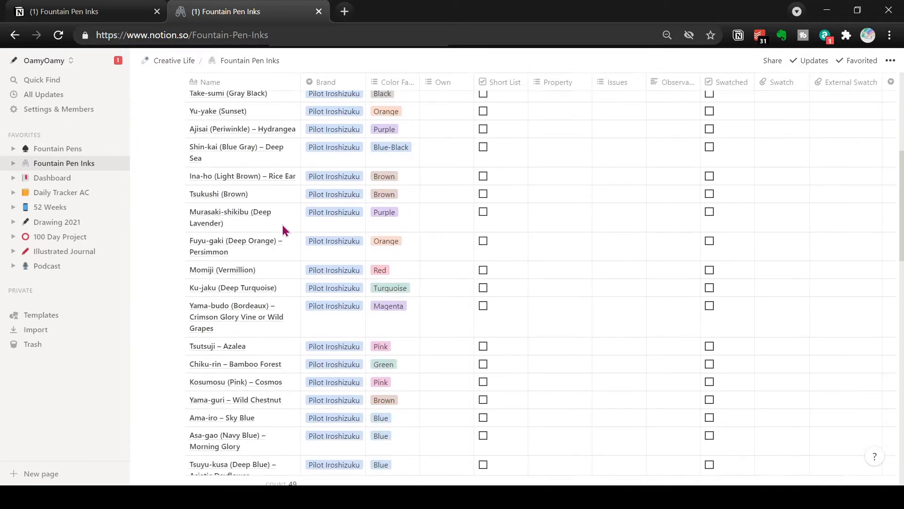
scroll(521, 334, down, 5)
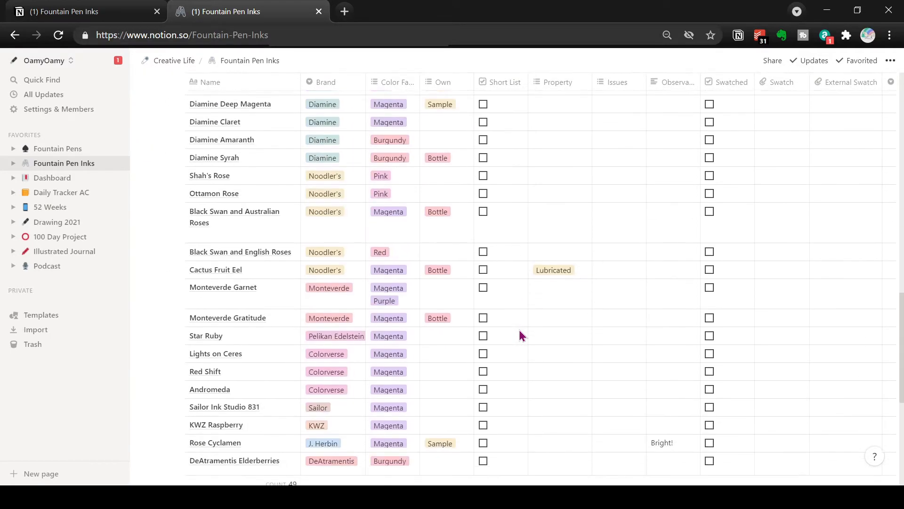
scroll(520, 334, up, 9)
scroll(521, 336, up, 7)
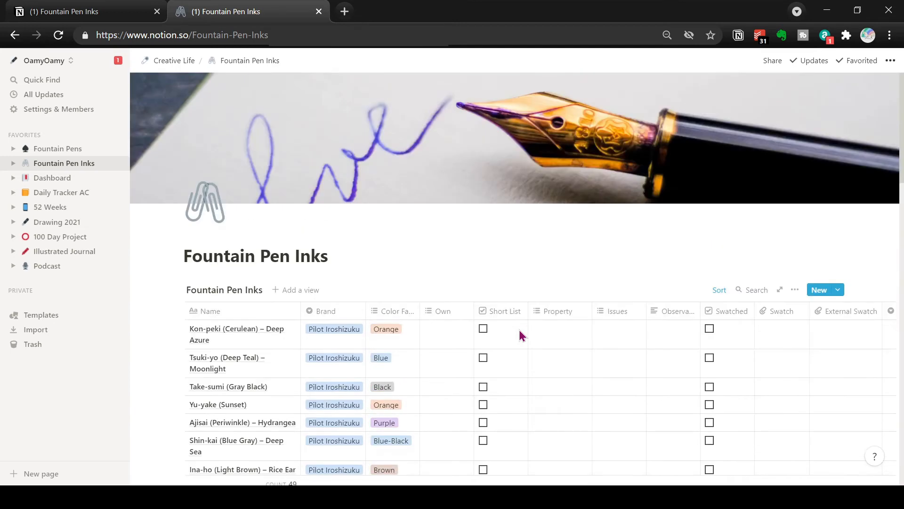
scroll(520, 335, down, 2)
scroll(521, 334, up, 2)
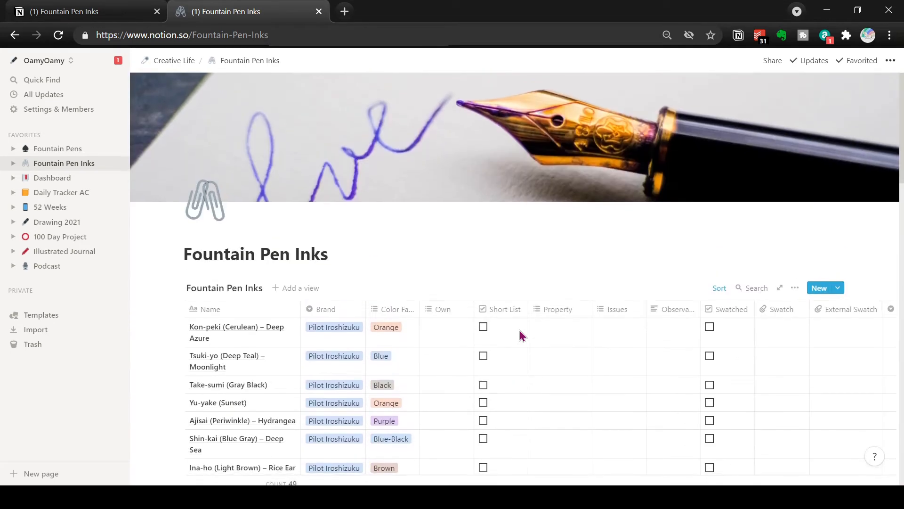
Examine the Brand, Color Family and Own values of the inks through to the last entries in the table
scroll(521, 333, down, 3)
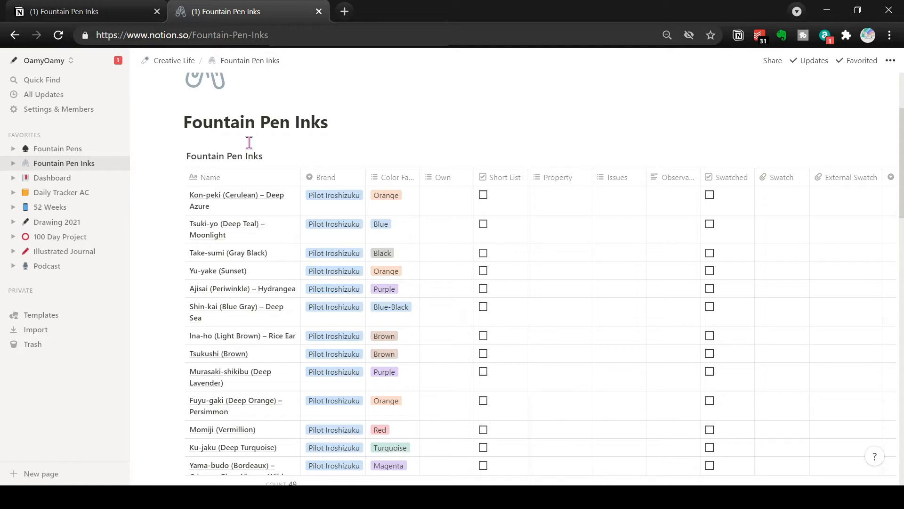
scroll(485, 219, down, 5)
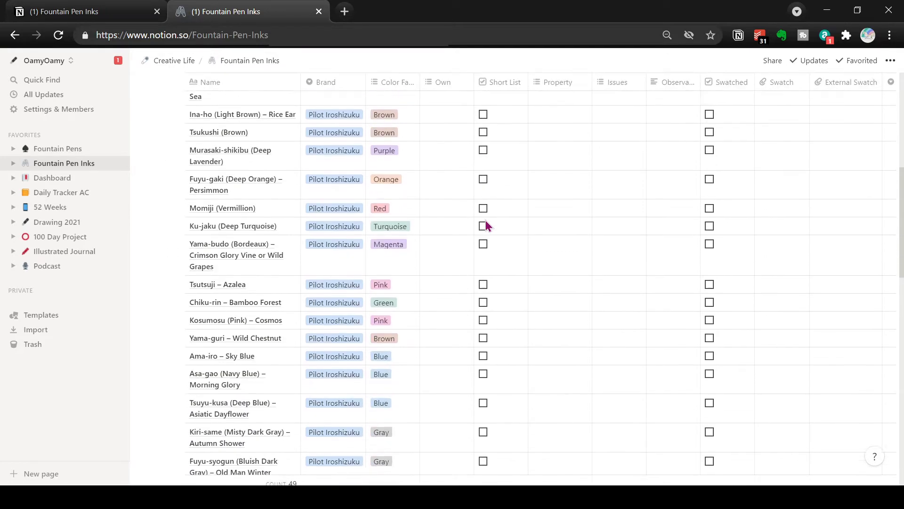
scroll(485, 219, down, 2)
scroll(485, 220, up, 6)
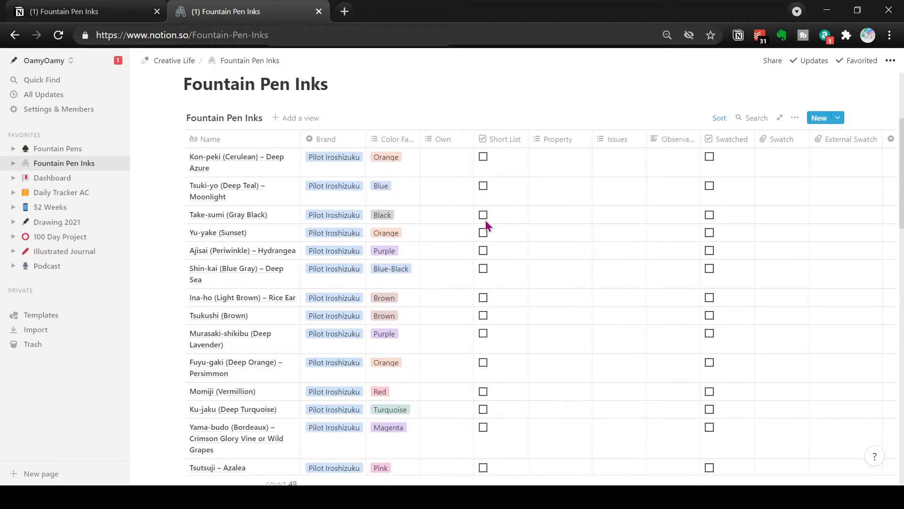
scroll(485, 220, up, 3)
scroll(485, 220, down, 1)
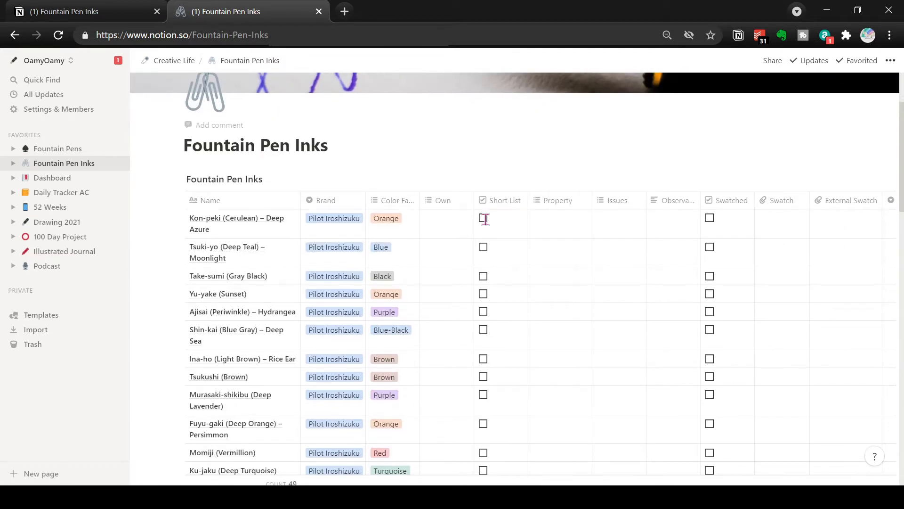
scroll(485, 219, down, 6)
scroll(485, 219, down, 10)
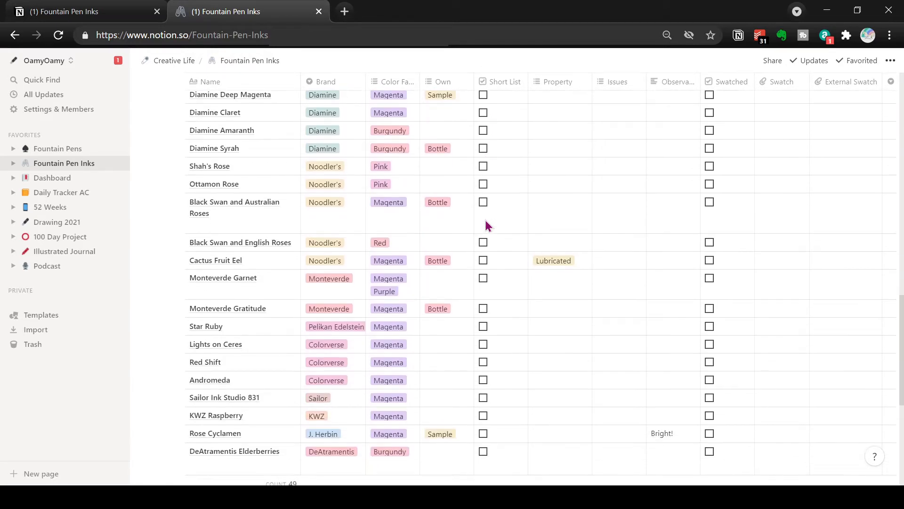
scroll(485, 220, down, 2)
scroll(485, 220, down, 1)
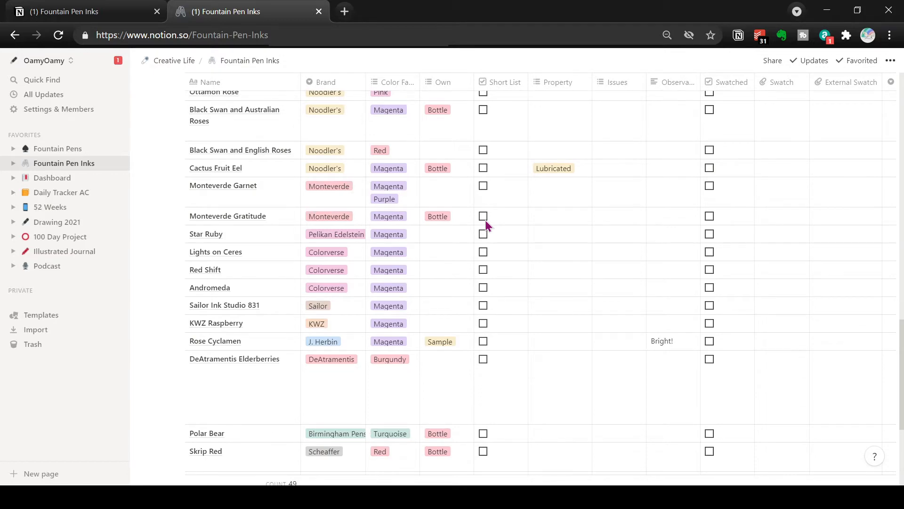
scroll(485, 220, up, 10)
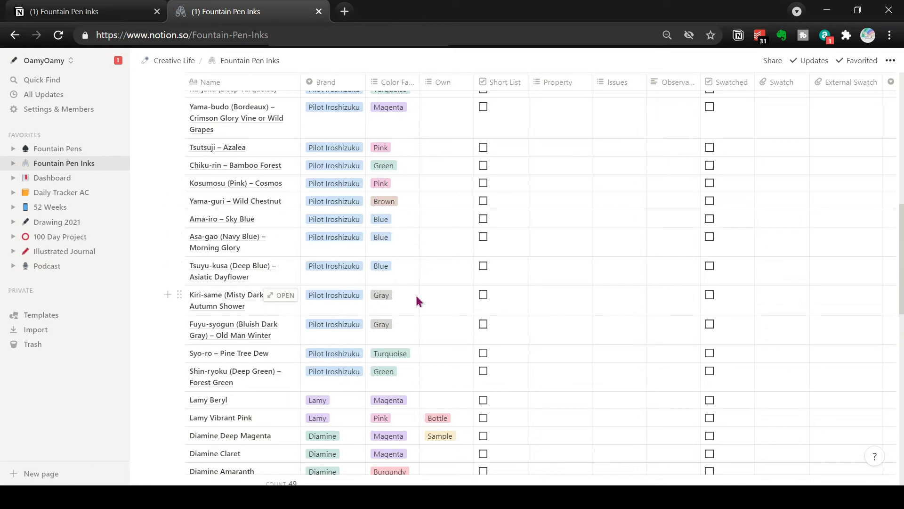
scroll(432, 296, up, 10)
scroll(432, 297, up, 1)
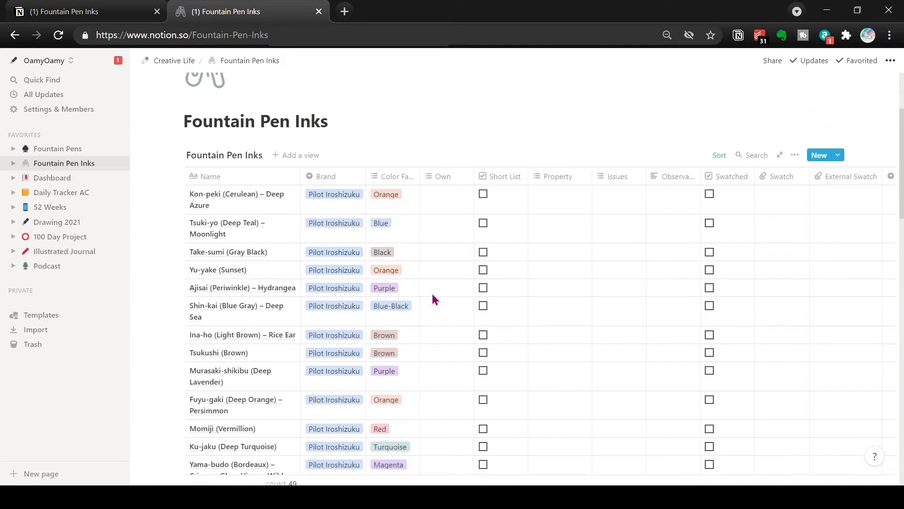
Review the ink rows once more, along with the table's further columns such as External Swatch, Rating and Notes
scroll(433, 297, down, 1)
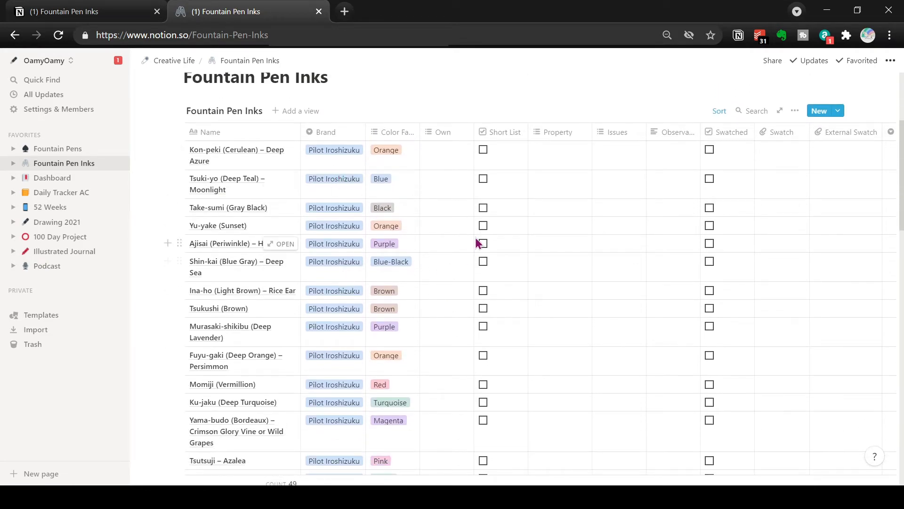
scroll(476, 242, down, 1)
scroll(477, 243, down, 3)
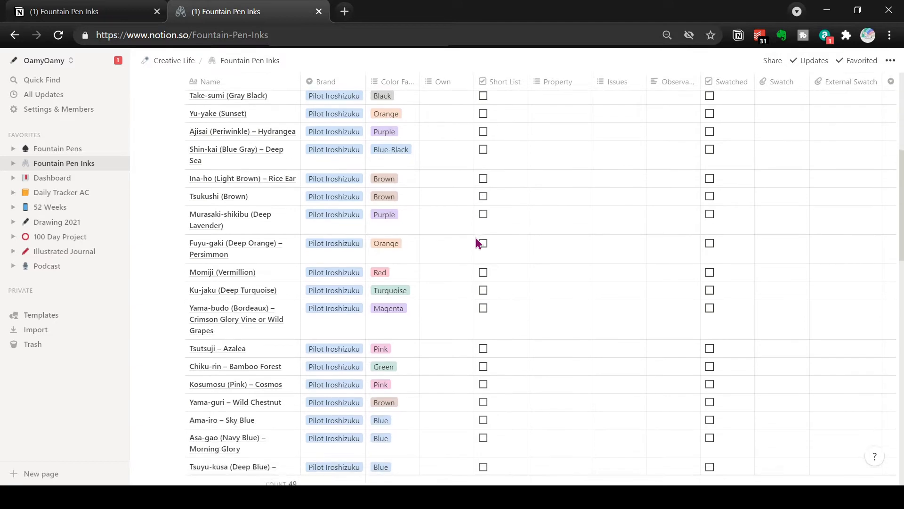
scroll(475, 239, down, 7)
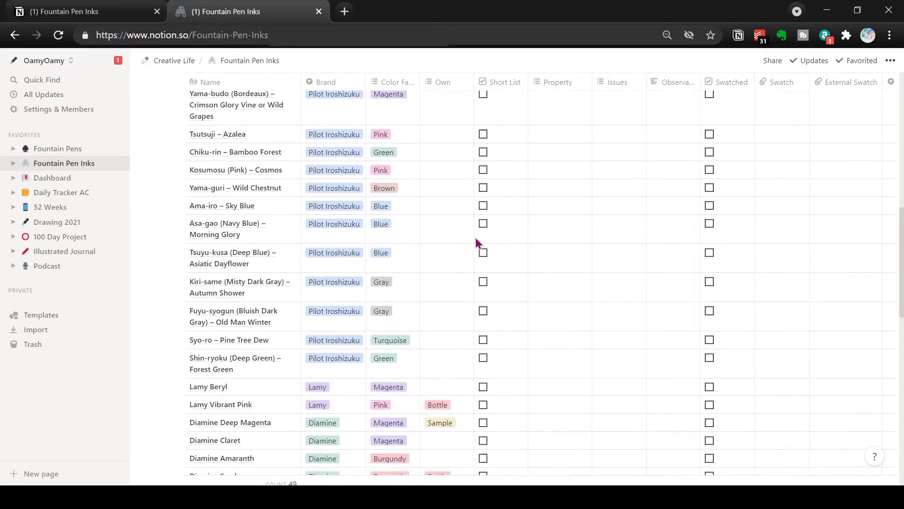
scroll(476, 239, down, 2)
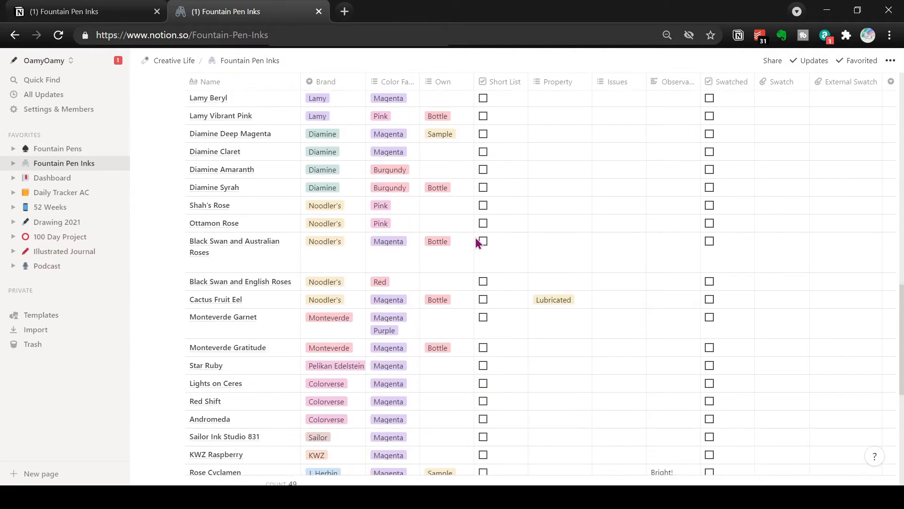
scroll(476, 241, up, 4)
scroll(476, 239, up, 15)
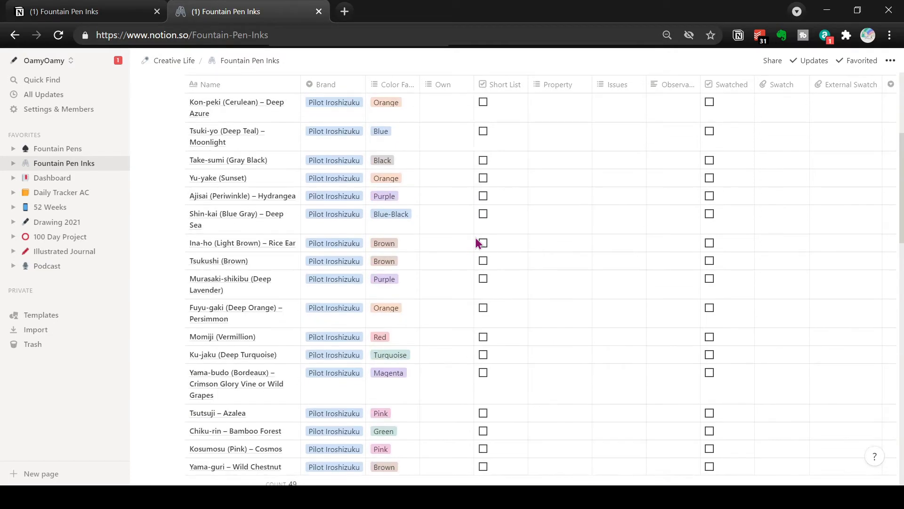
scroll(458, 324, right, 8)
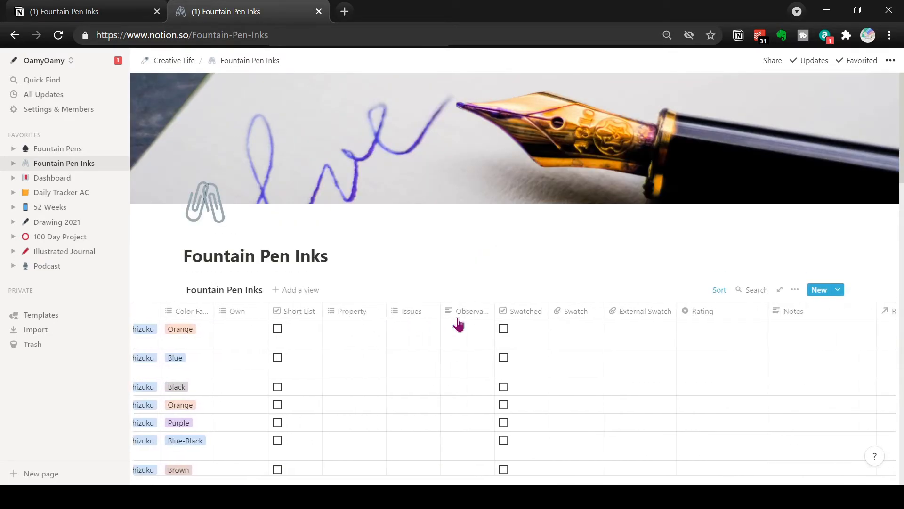
scroll(459, 324, left, 8)
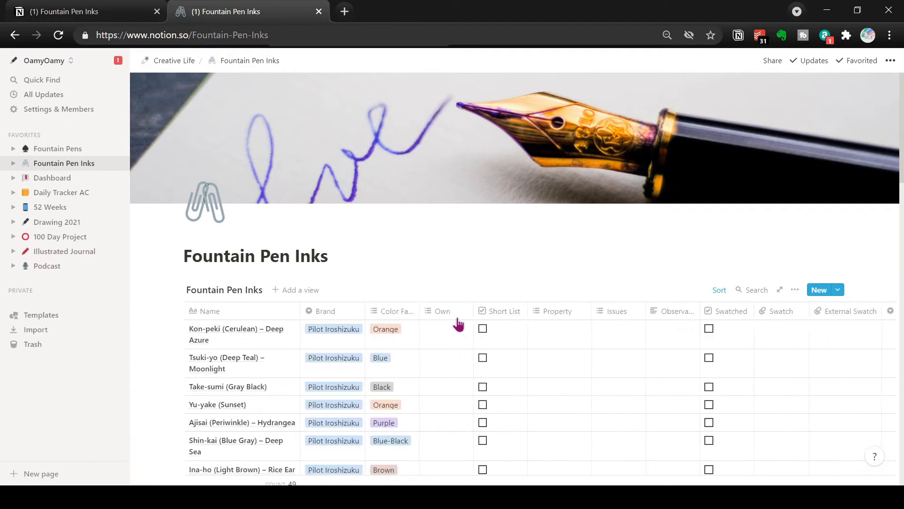
scroll(459, 324, right, 8)
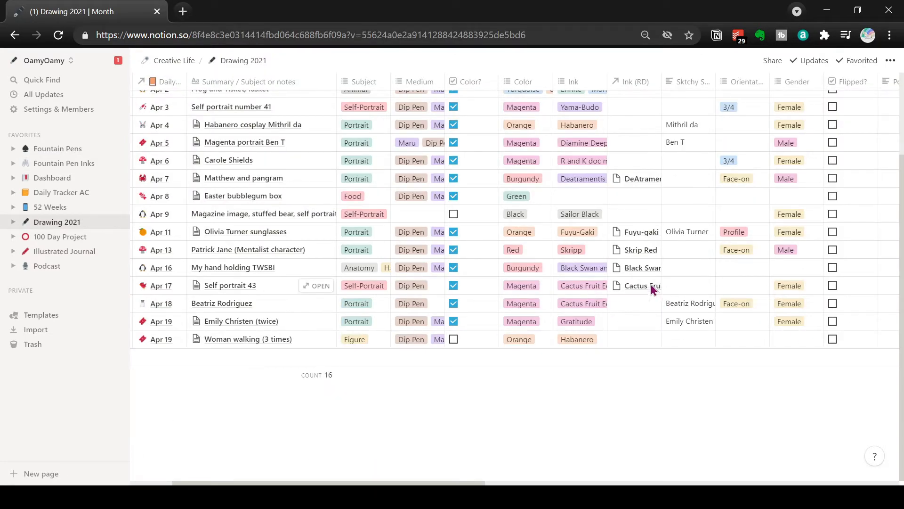
Link the Cactus Fruit Eel ink to the Apr 18 portrait in Drawing 2021 through its Ink (RD) relation
click(321, 305)
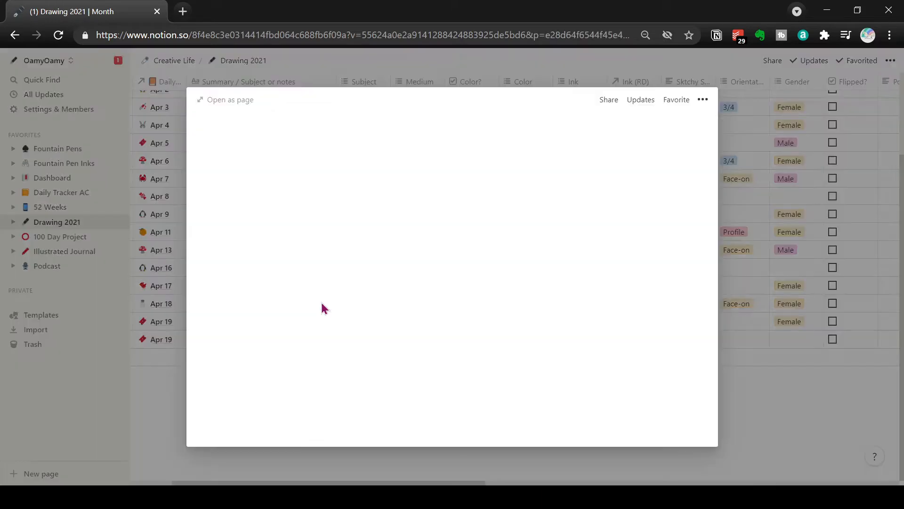
click(367, 310)
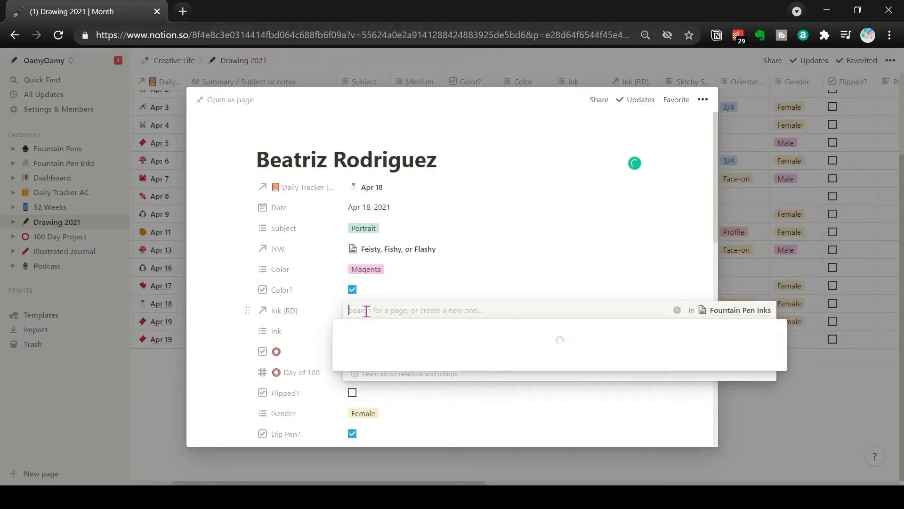
text(Cad)
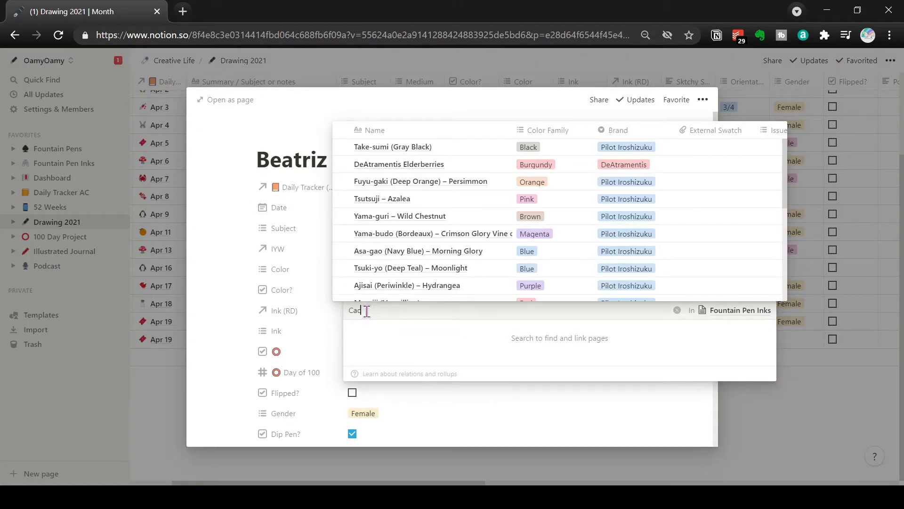
click(375, 262)
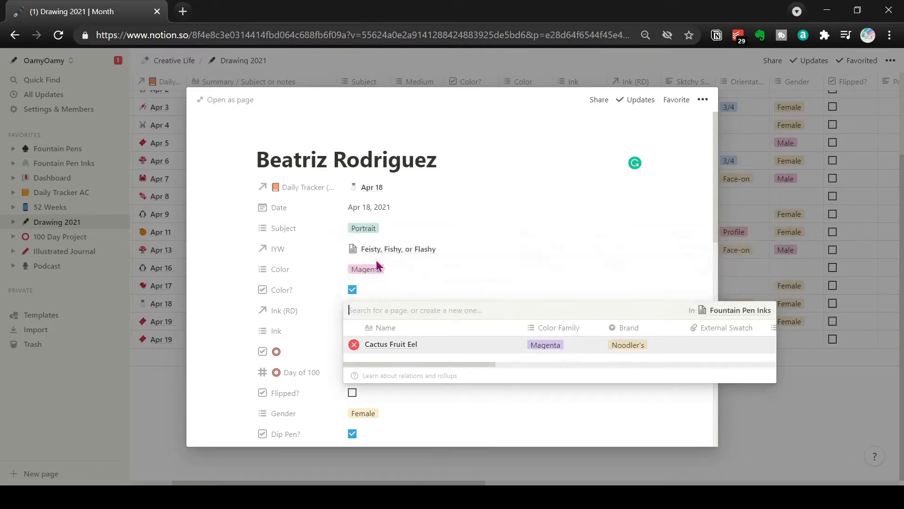
click(512, 249)
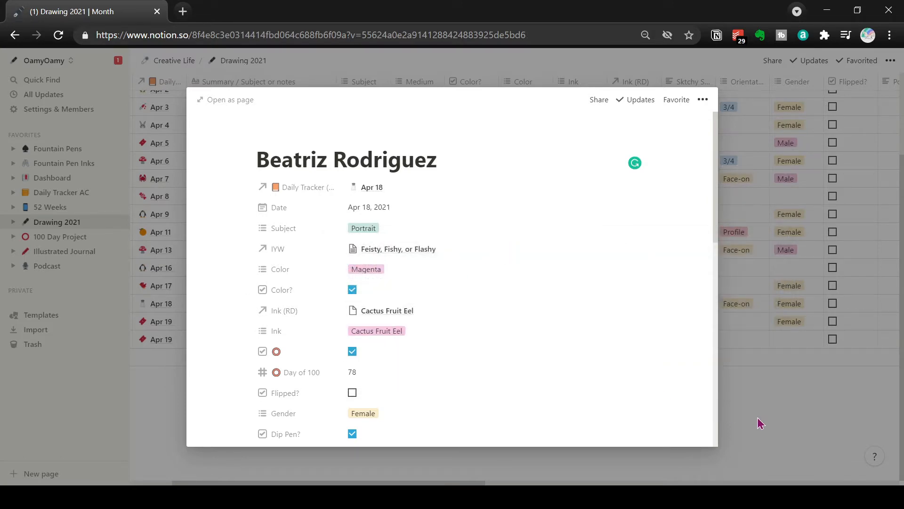
click(761, 423)
Link the Monteverde Gratitude ink to the Apr 19 portrait entry through its Ink (RD) relation
click(630, 323)
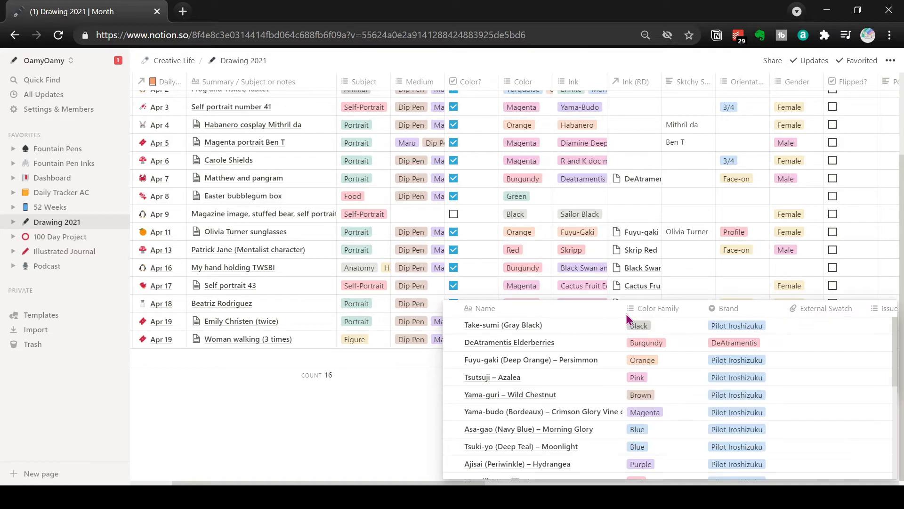
text(grati)
click(518, 356)
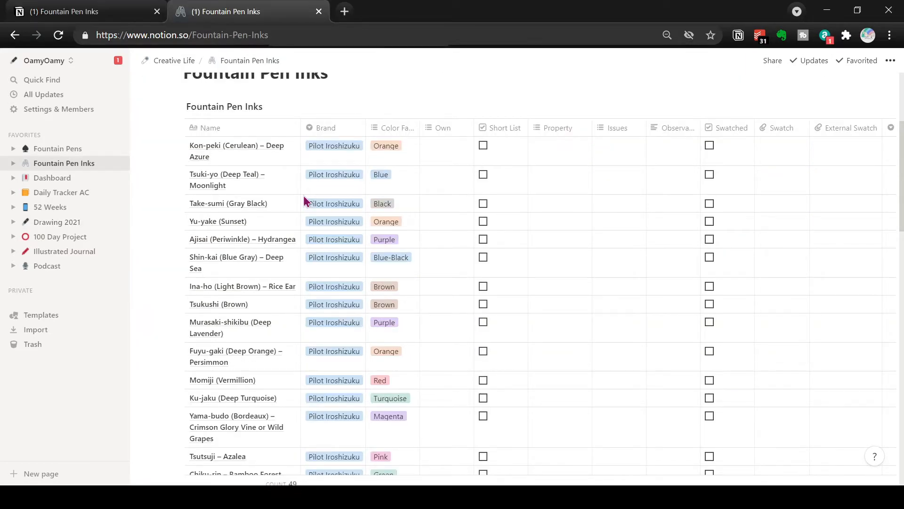
Switch to the blank Fountain Pen Inks database in the other workspace
scroll(331, 282, up, 4)
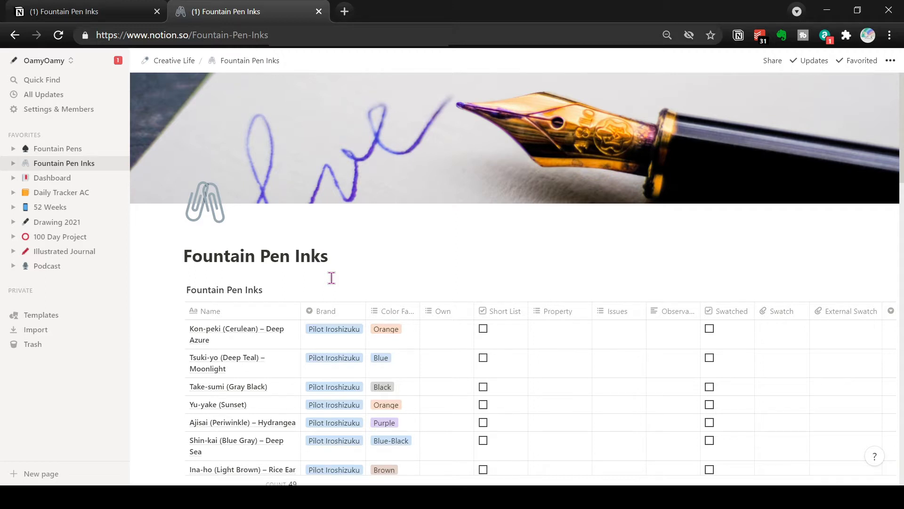
click(111, 16)
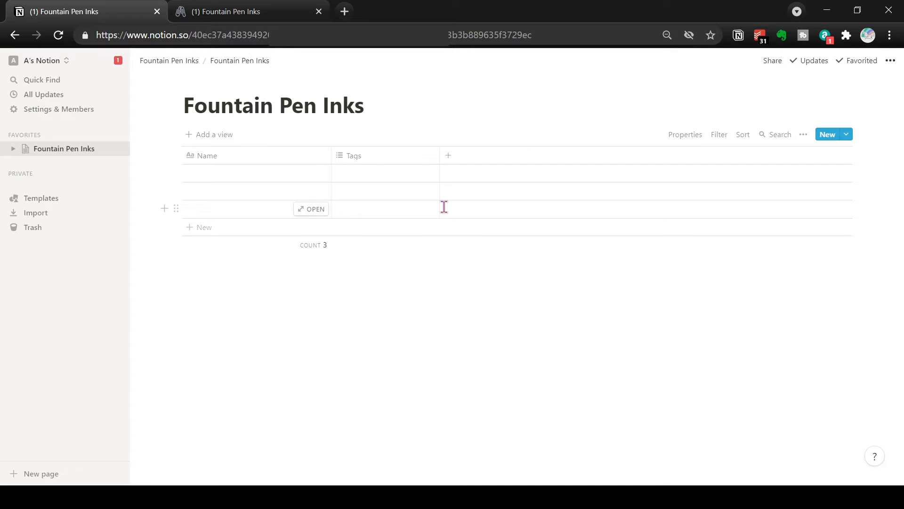
Rename the Tags column to Color Family, keeping it as a multi-select property
click(237, 159)
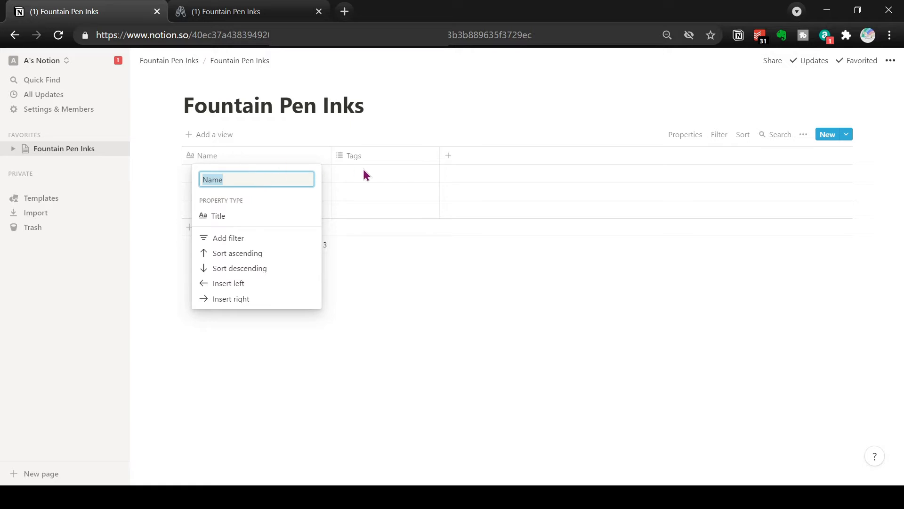
click(381, 164)
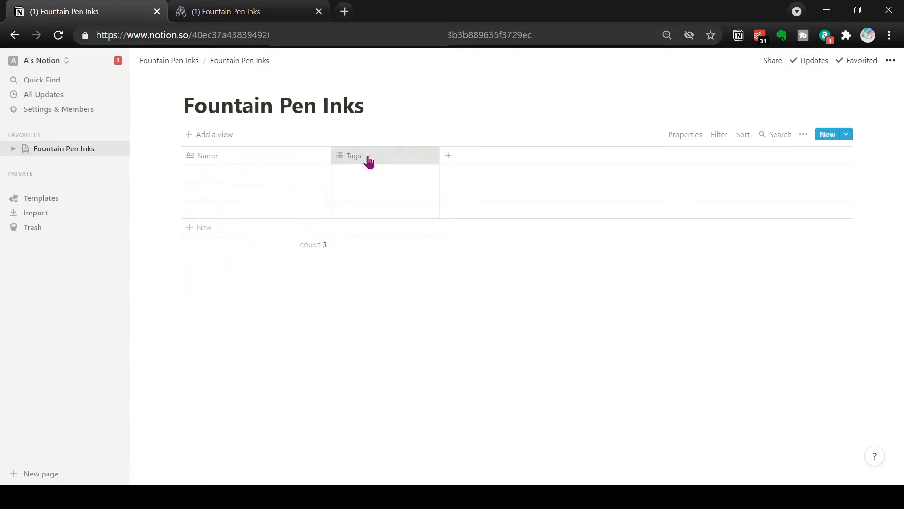
click(369, 158)
text(Co)
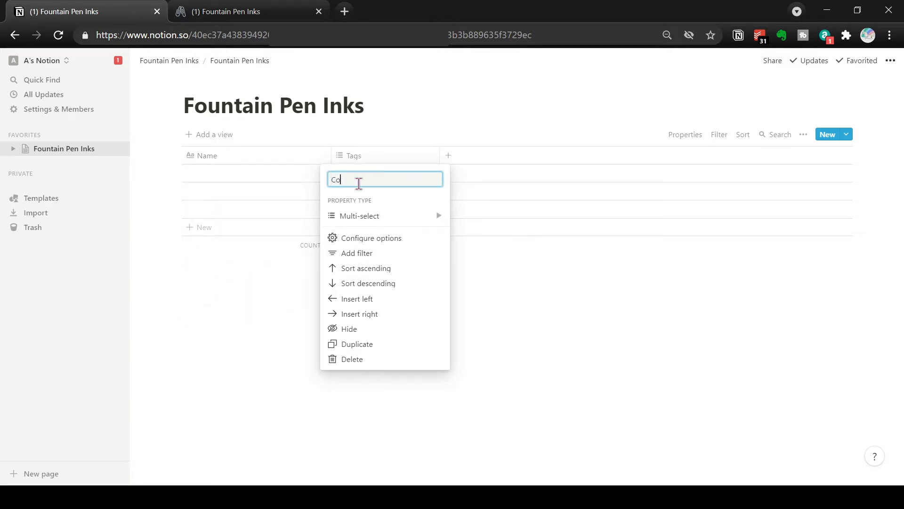
text(lor Family)
mouse_move(381, 220)
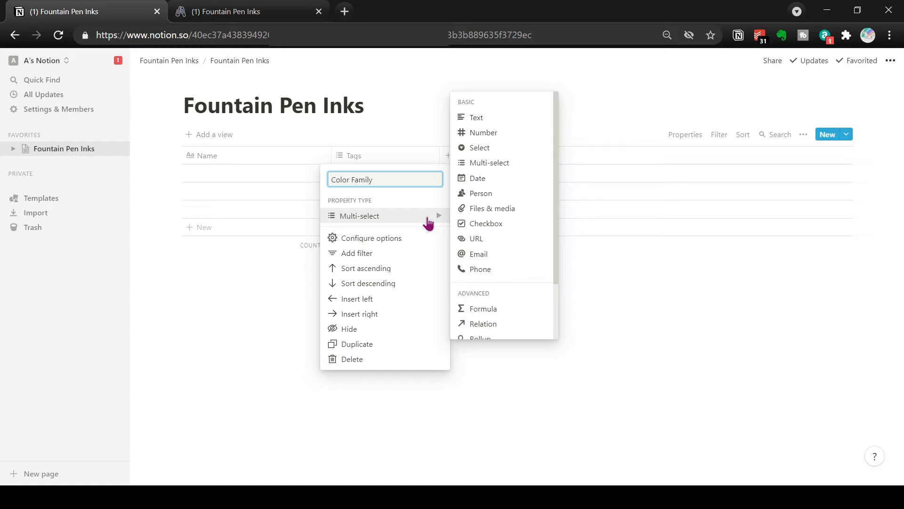
click(415, 134)
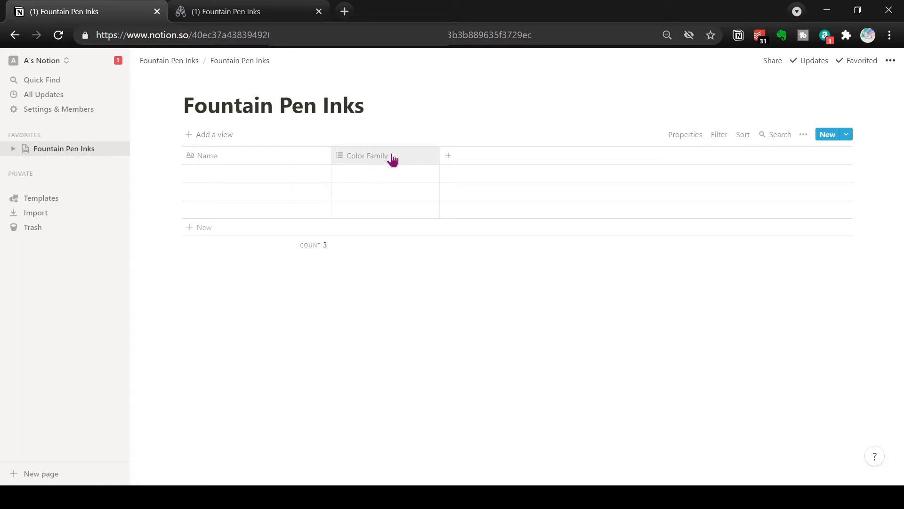
Add a Brand column to the ink table and set its property type to Select
click(449, 158)
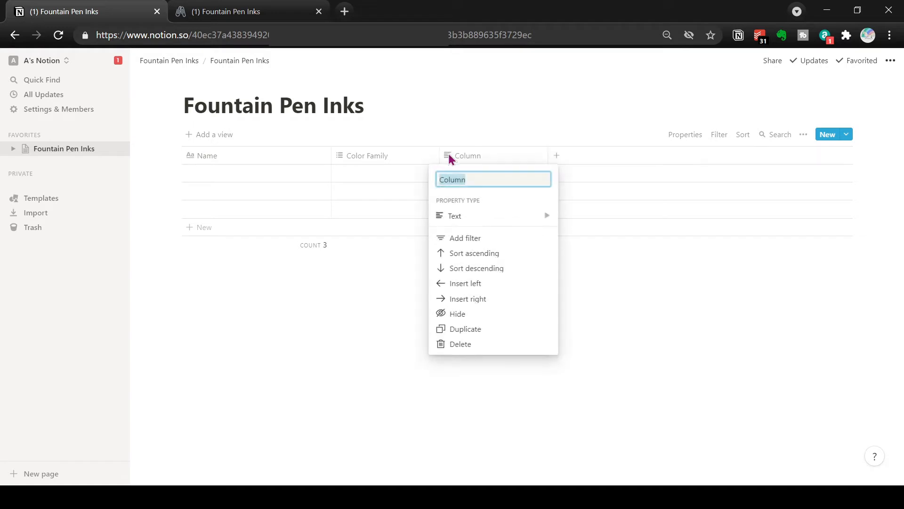
text(Brand)
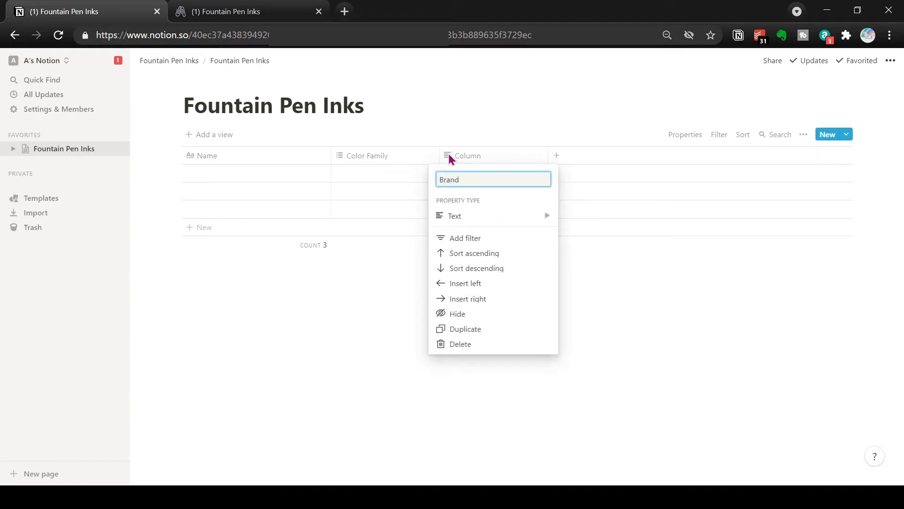
click(486, 217)
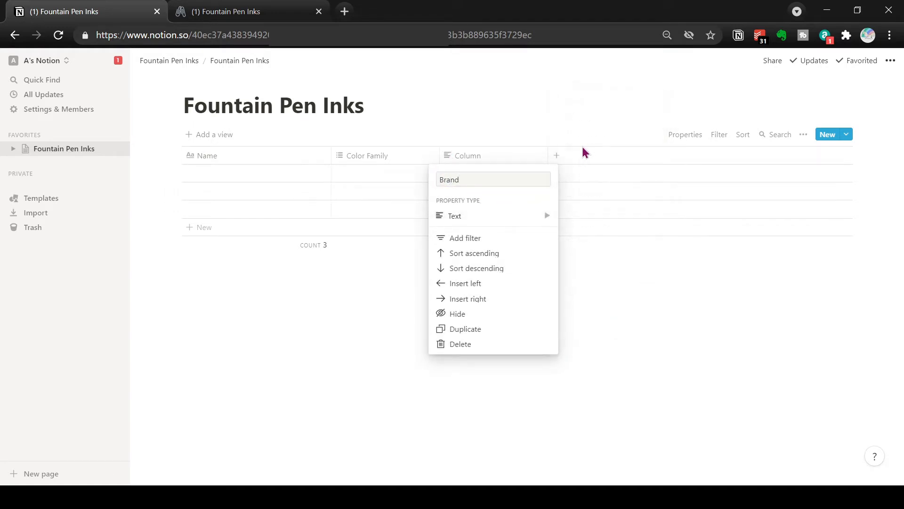
mouse_move(524, 221)
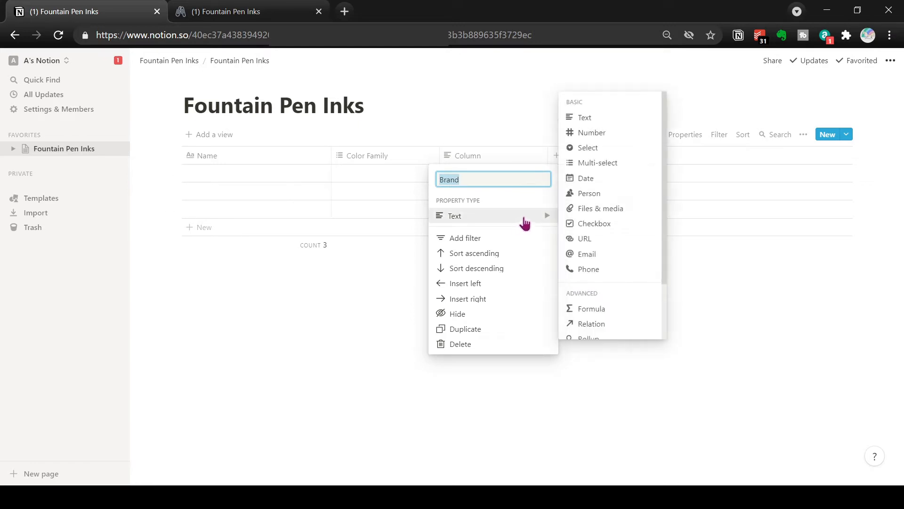
click(600, 150)
Narrow the Brand, Color Family and Name columns so they fit closely around their headings
drag(547, 154, 494, 154)
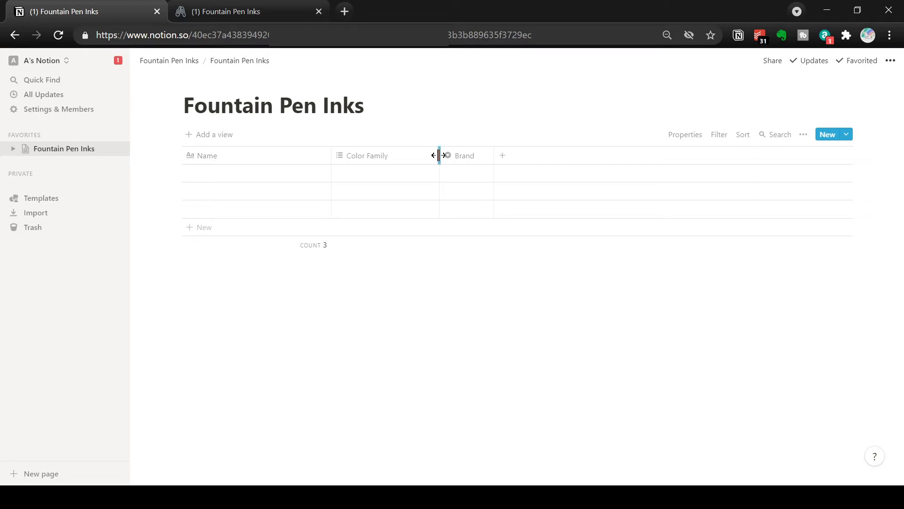
drag(439, 155, 395, 156)
drag(331, 157, 244, 153)
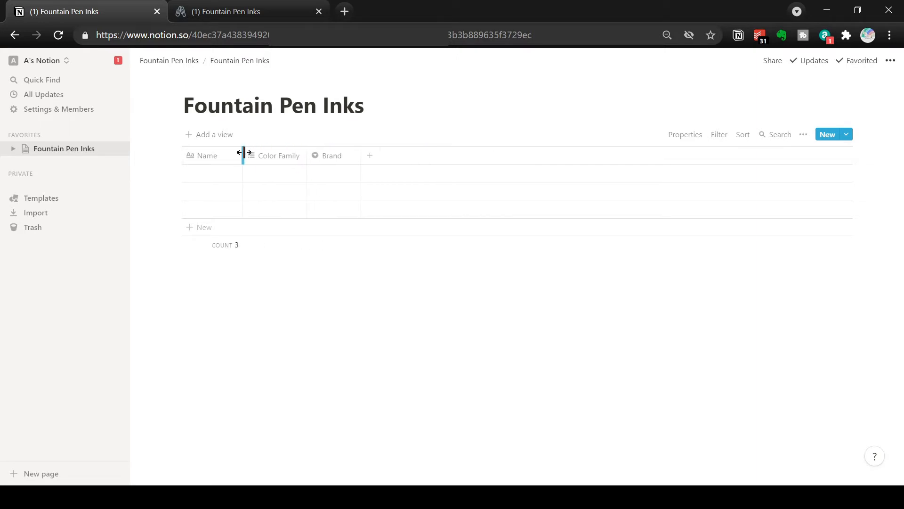
Add a Checkbox column named Own after Brand and narrow it to fit its heading
click(369, 159)
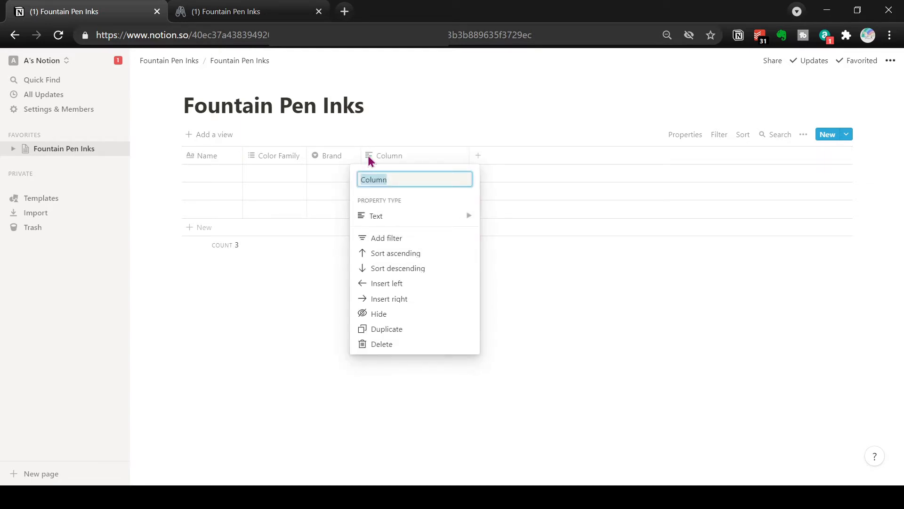
text(Own)
mouse_move(423, 216)
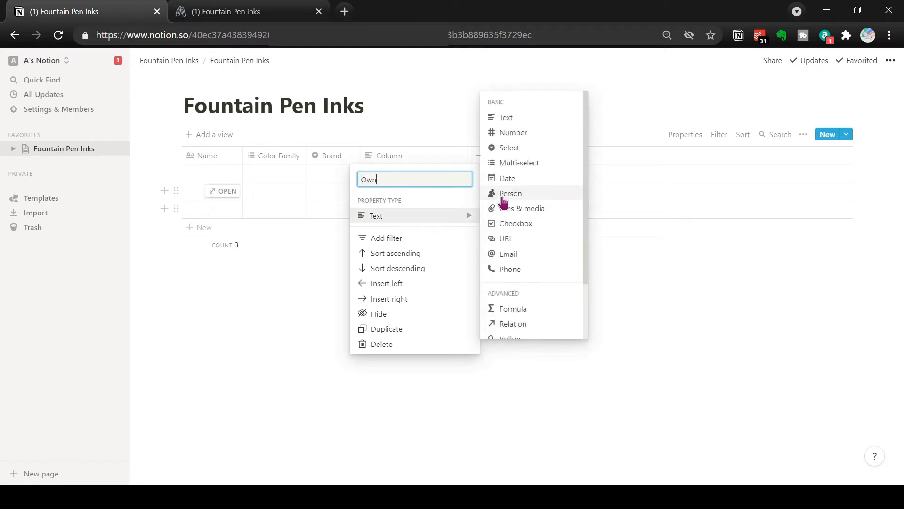
click(515, 223)
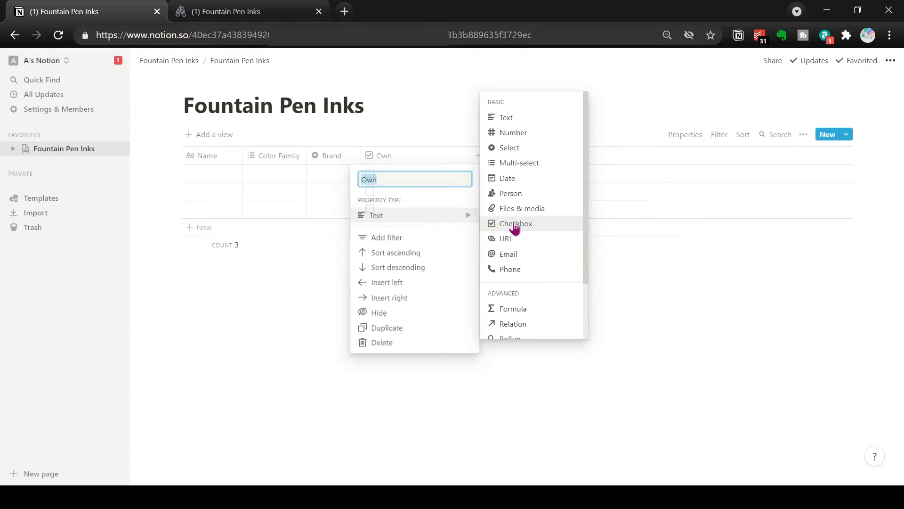
drag(469, 154, 398, 162)
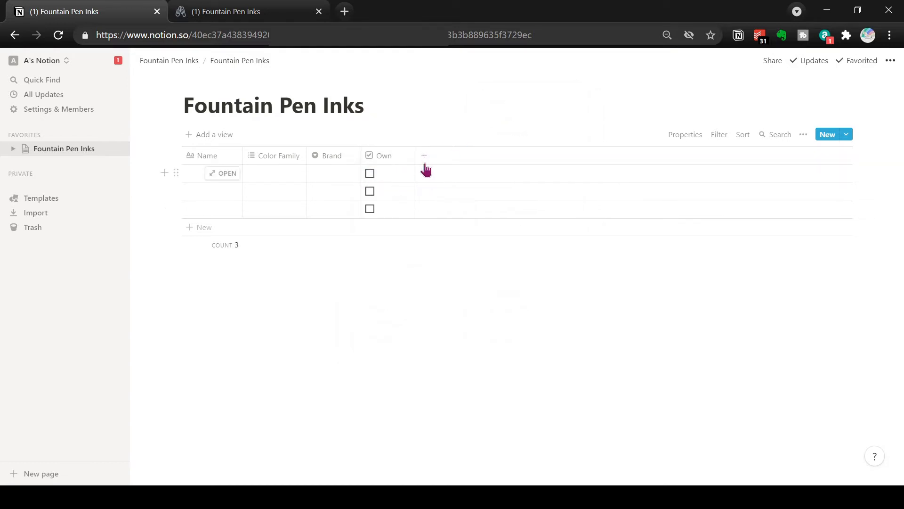
Add a Select column named Own 2 after the Own checkbox column
click(424, 160)
text(Ow)
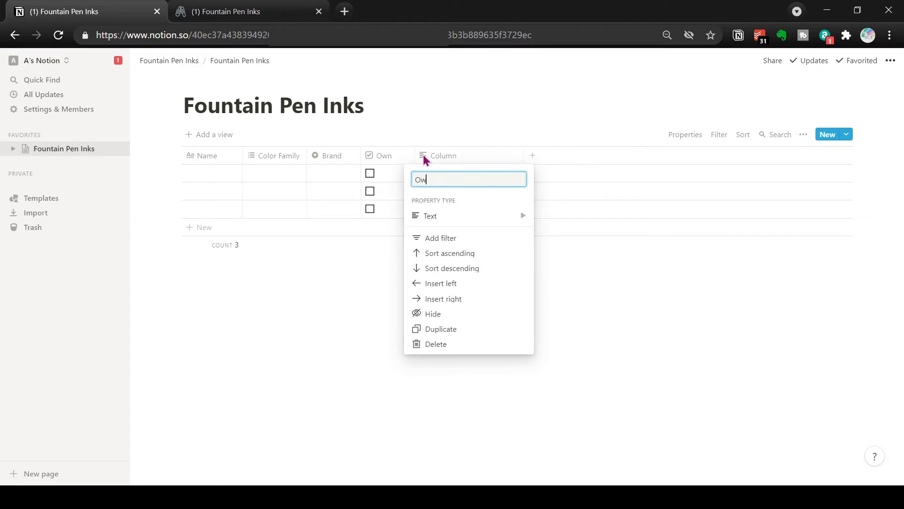
text(n 2)
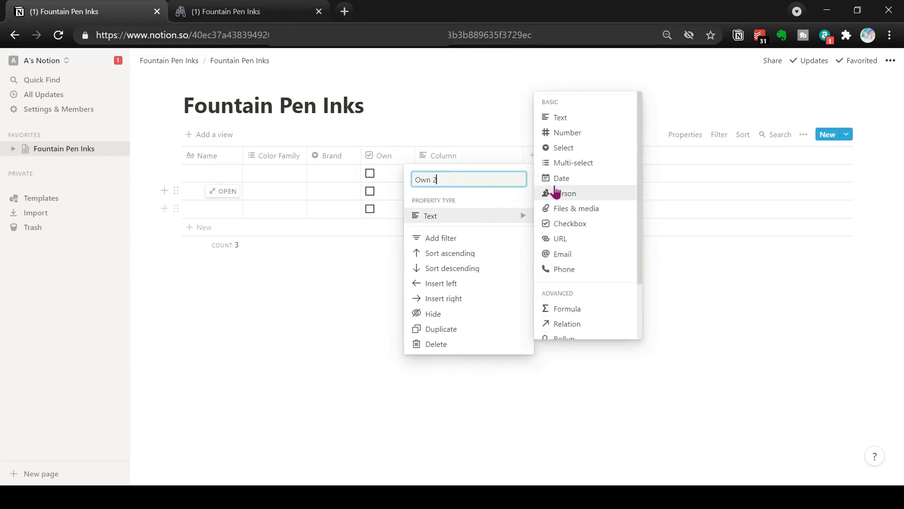
click(551, 149)
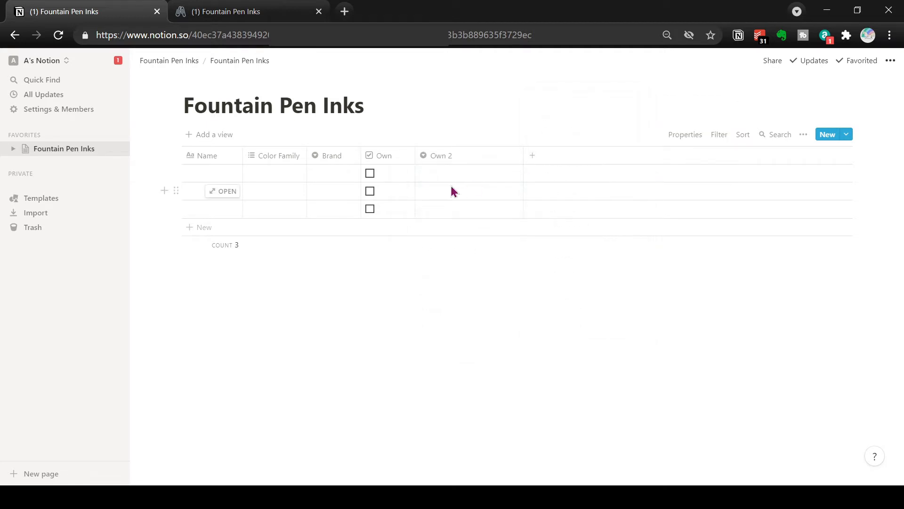
Create the options Bottle and Sample for the Own 2 column, leaving the first row's cell empty
click(474, 173)
text(Bottle)
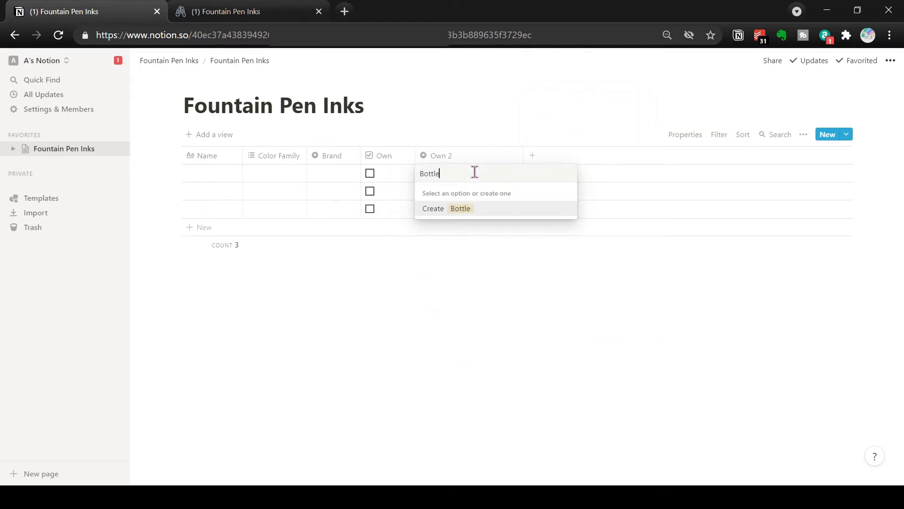
click(464, 208)
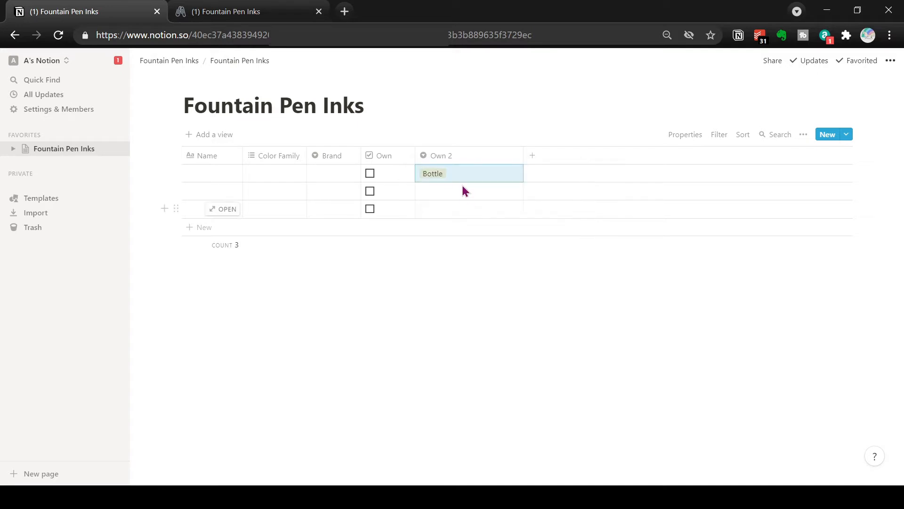
click(461, 174)
text(Sample)
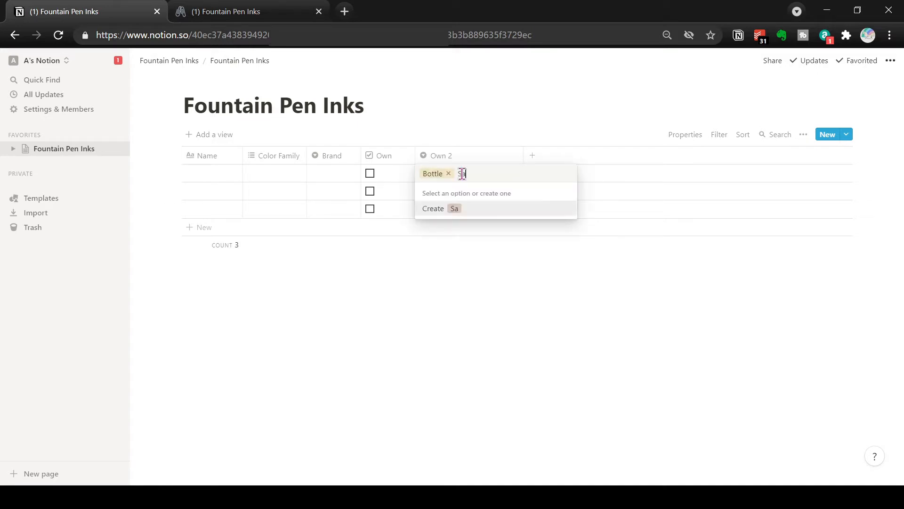
click(464, 211)
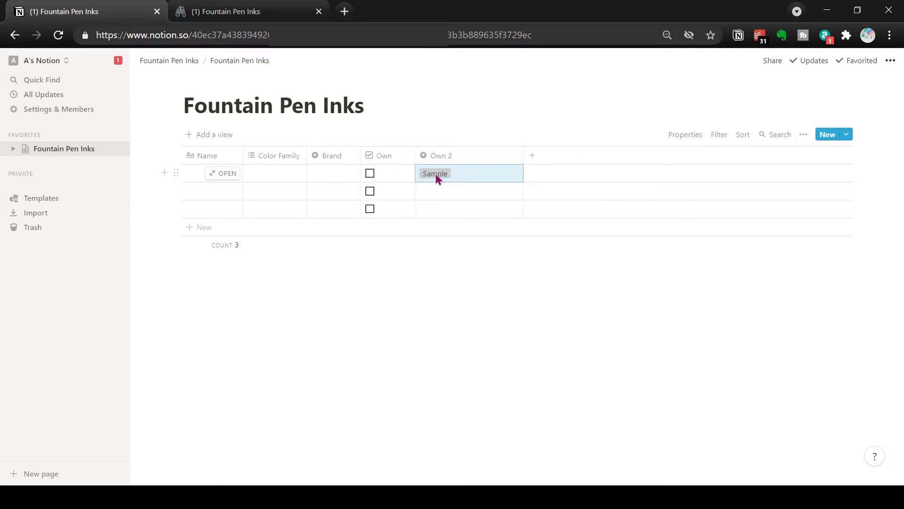
click(453, 174)
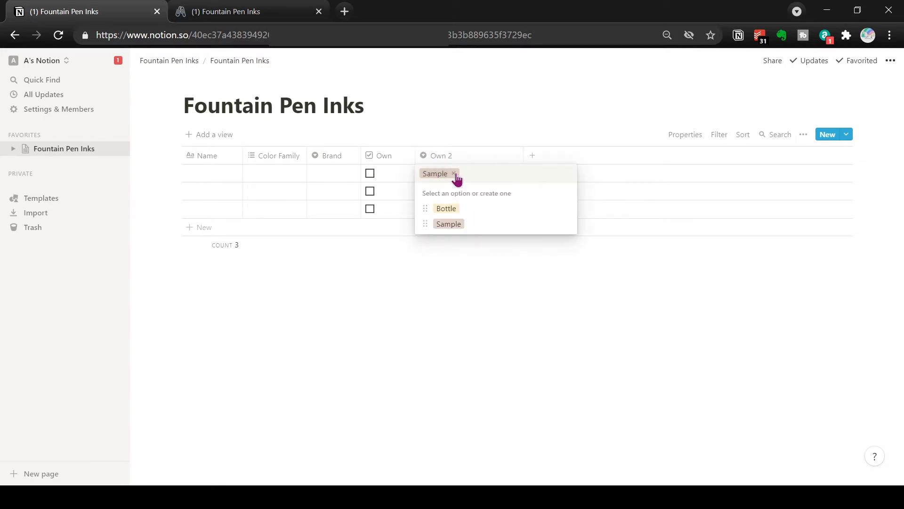
click(454, 174)
click(467, 135)
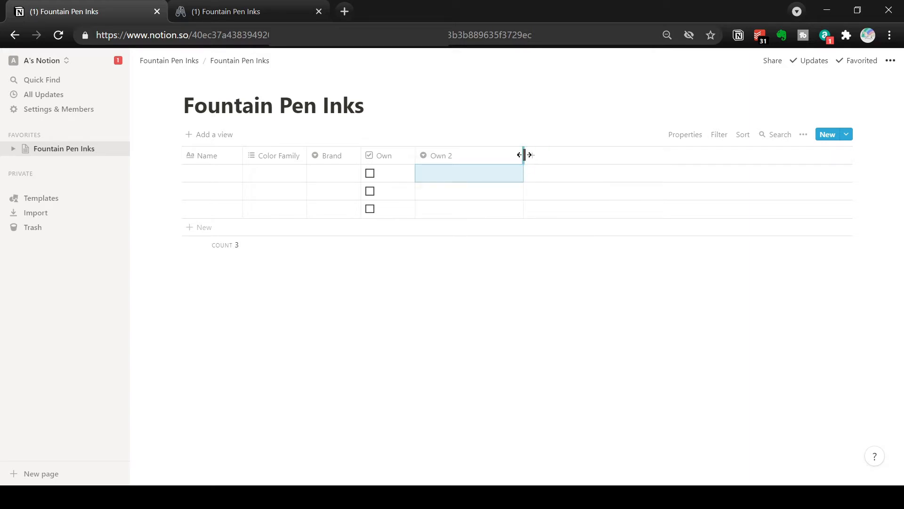
Narrow the Own 2 column and rename it Bottle
drag(525, 155, 469, 155)
click(438, 158)
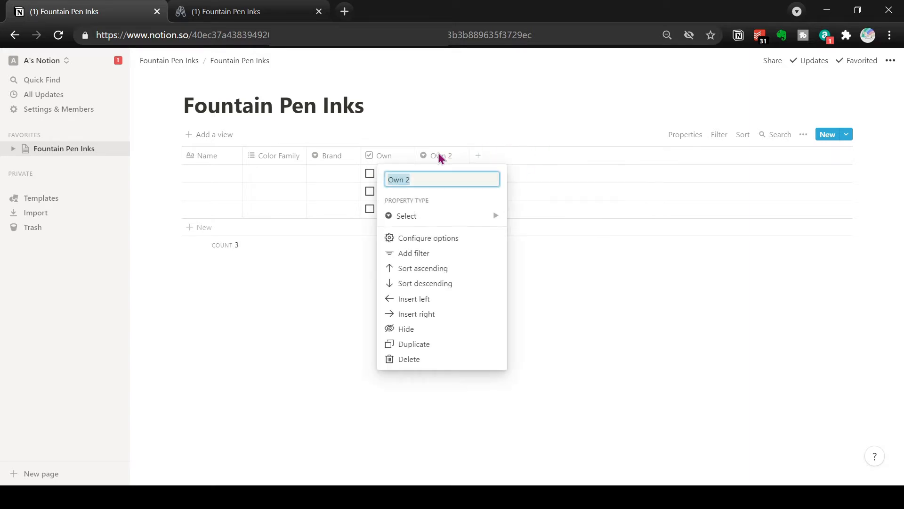
text(Bottle)
click(442, 100)
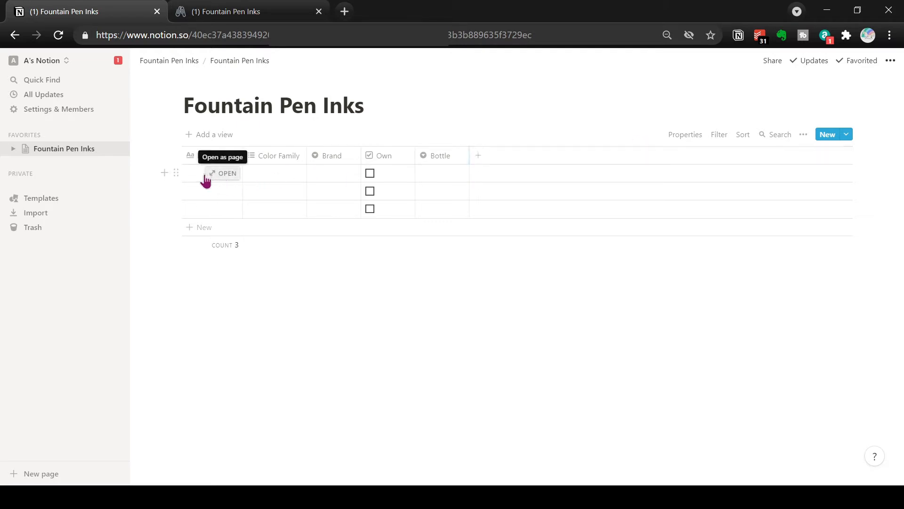
Name the first row Ink 1 and give it a new Color Family tag, Red
click(189, 174)
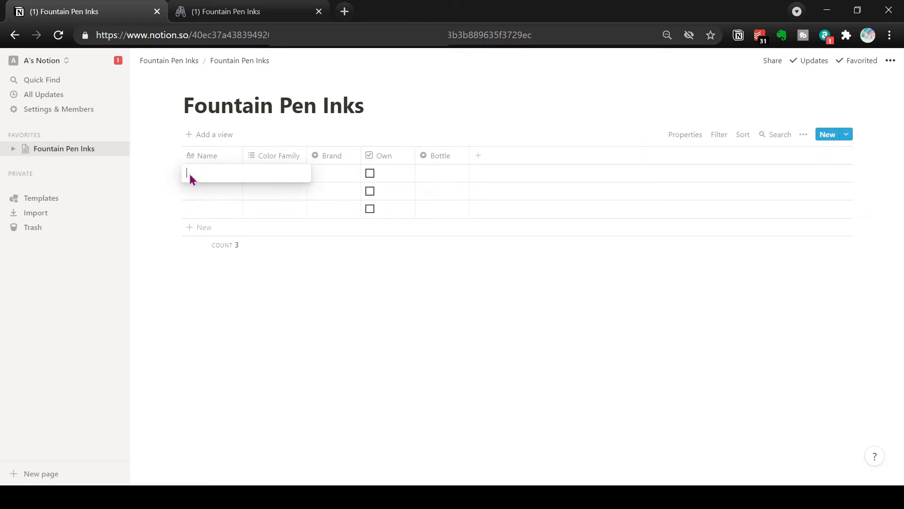
text(Ink 1)
key(Tab)
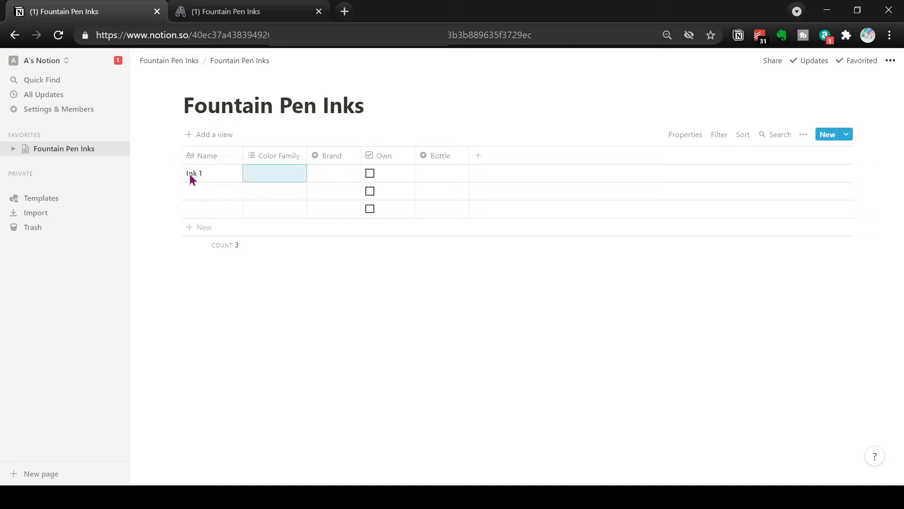
text(Red)
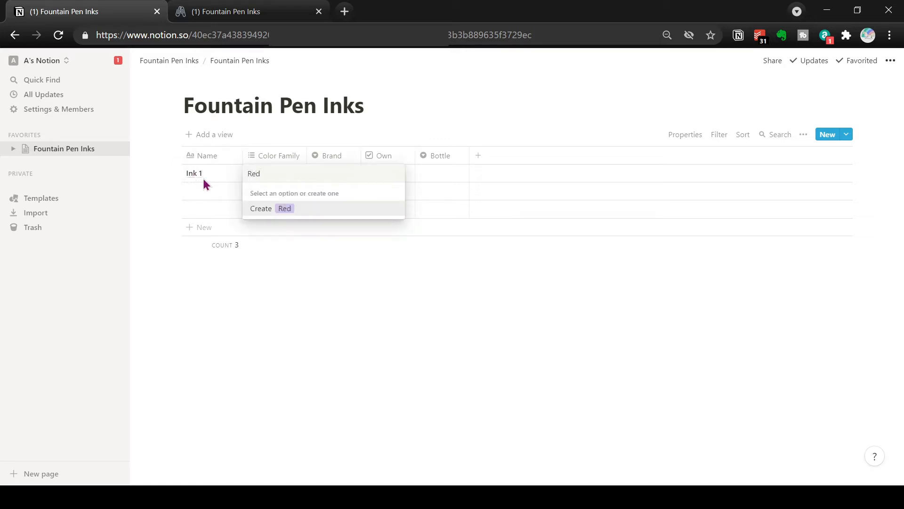
click(292, 213)
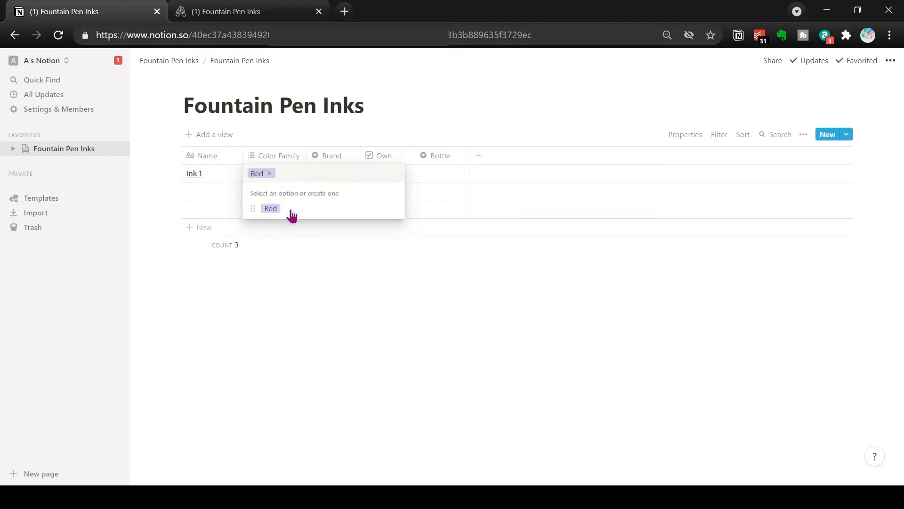
Change the Red tag's color in Color Family to red
click(394, 210)
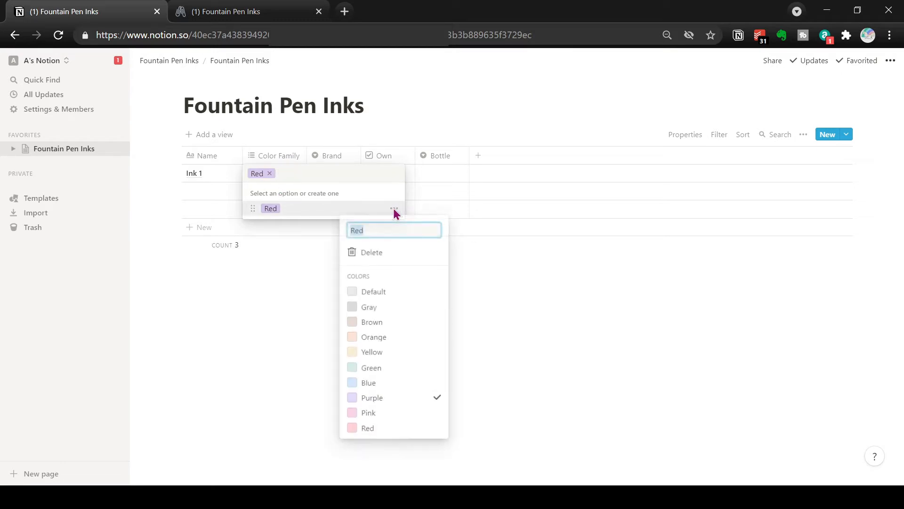
click(366, 430)
click(292, 313)
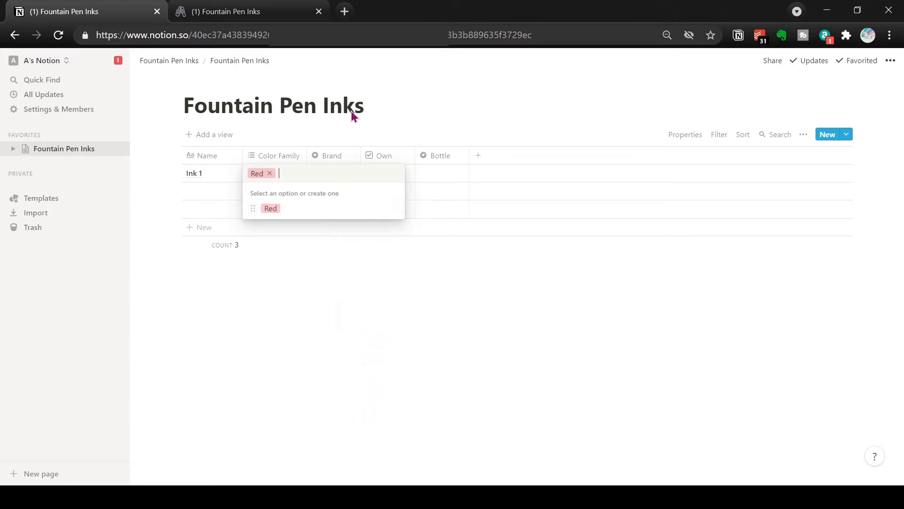
key(Escape)
Create a new Brand option named Brand Z and assign it to Ink 1
click(330, 175)
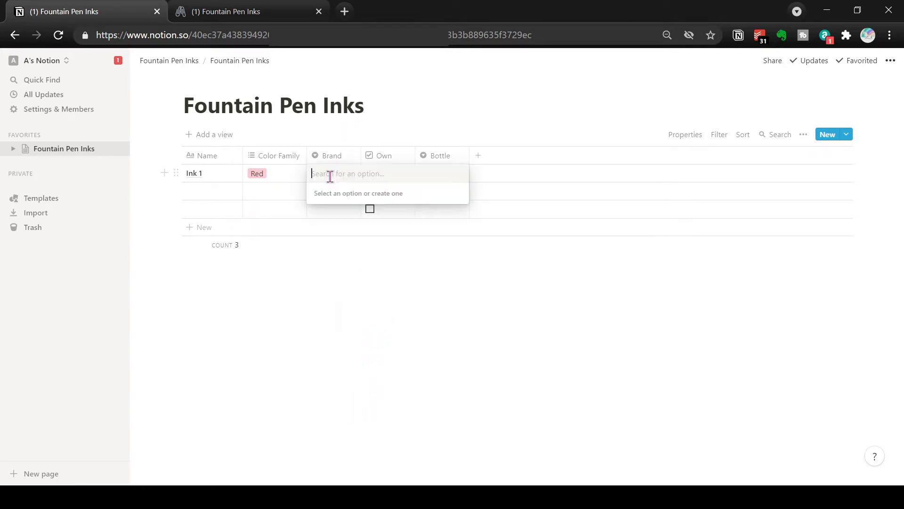
text(Brank)
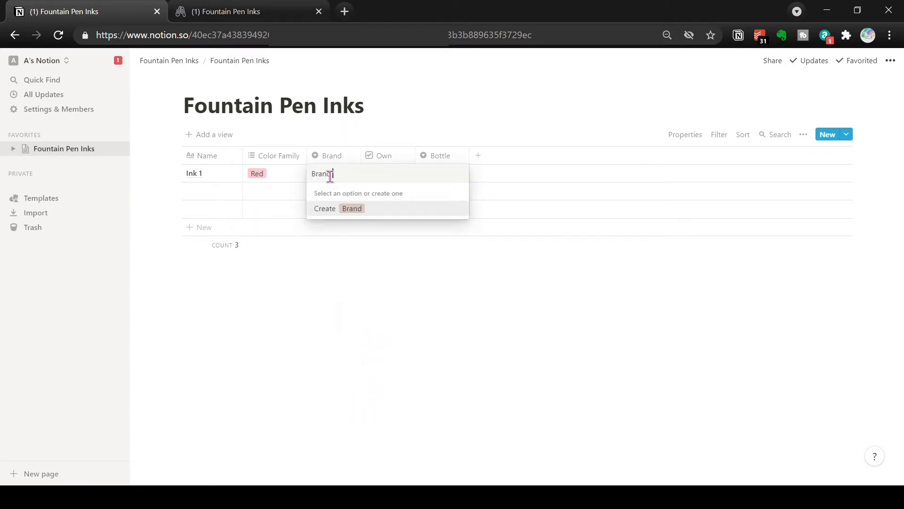
text( Z)
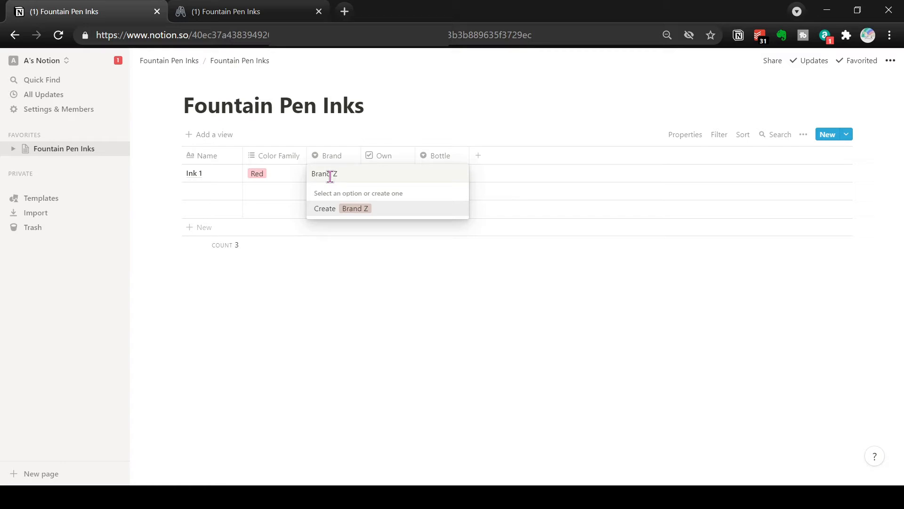
click(366, 208)
Mark Ink 1 as owned and set its Bottle value to Sample
click(370, 174)
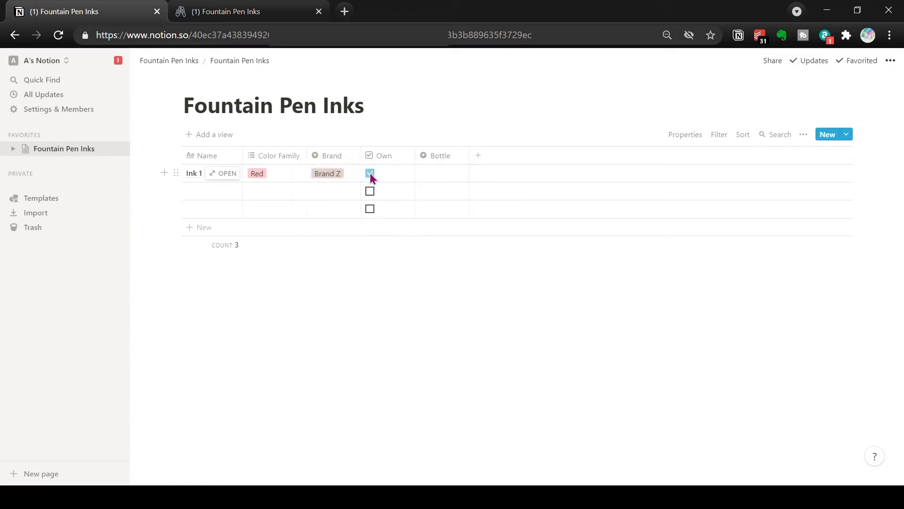
click(454, 173)
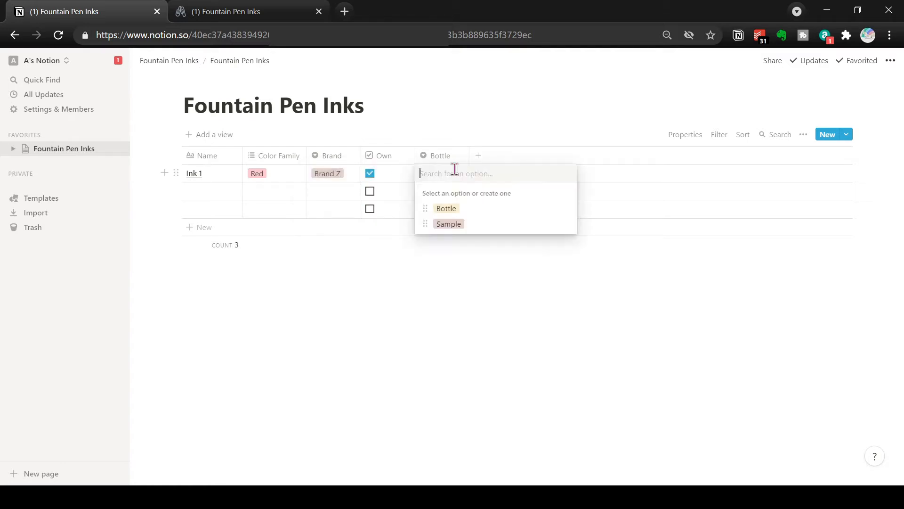
click(446, 225)
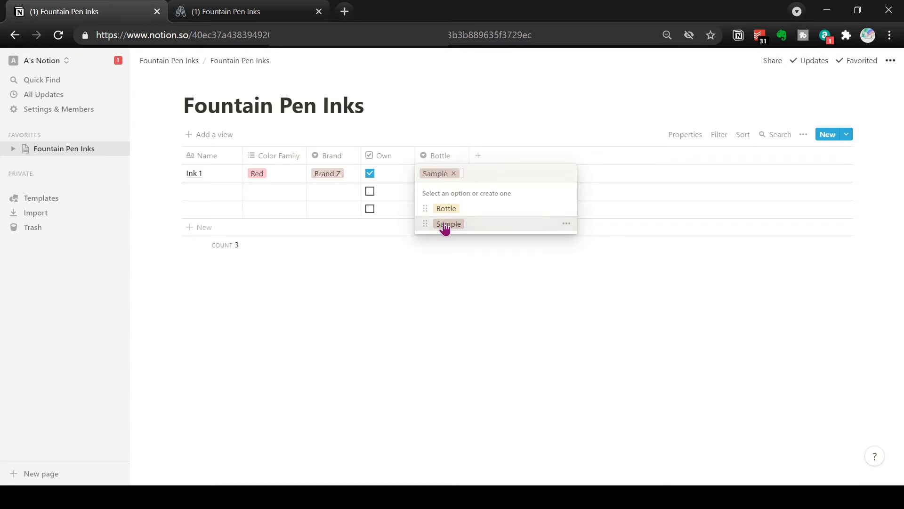
Add a multi-select column named Properties after the Bottle column
click(481, 156)
text(Properties)
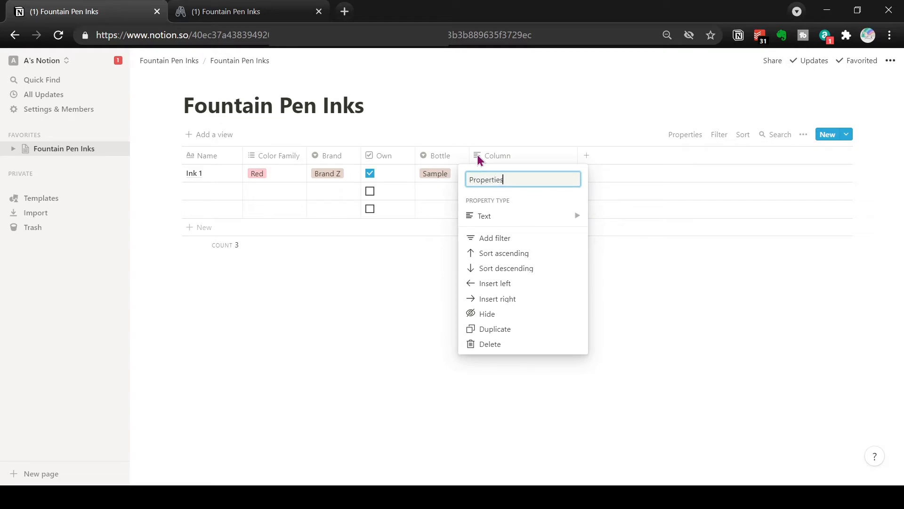
mouse_move(506, 215)
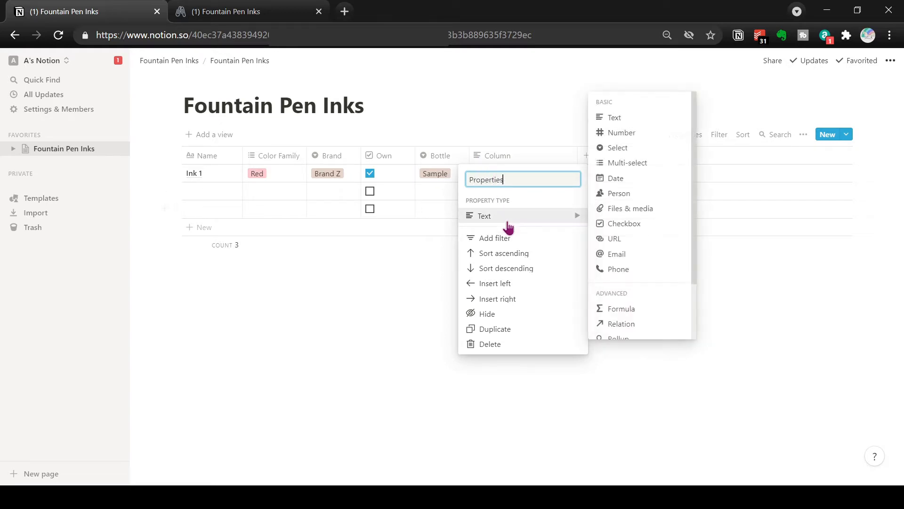
click(617, 163)
Create the tags Sheening, Shimmer, Waterproof and Lubricated in Ink 1's Properties cell
click(492, 175)
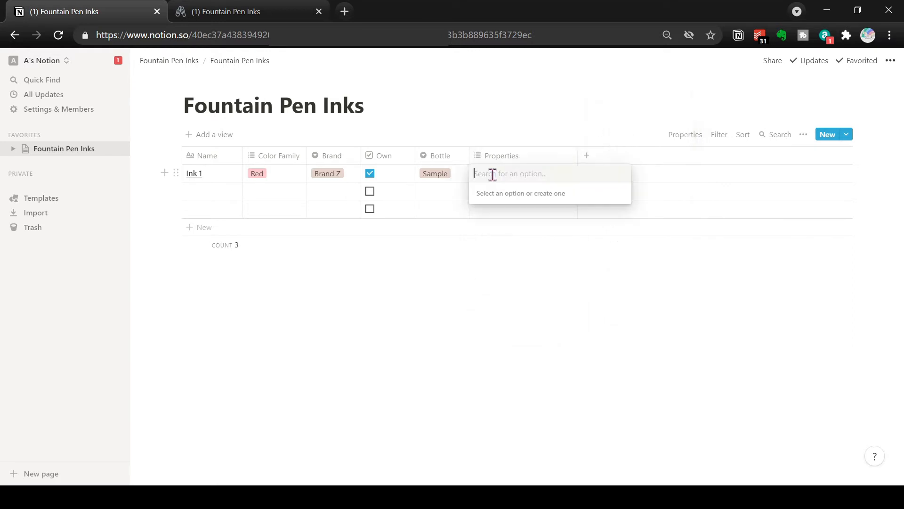
text(Sheening)
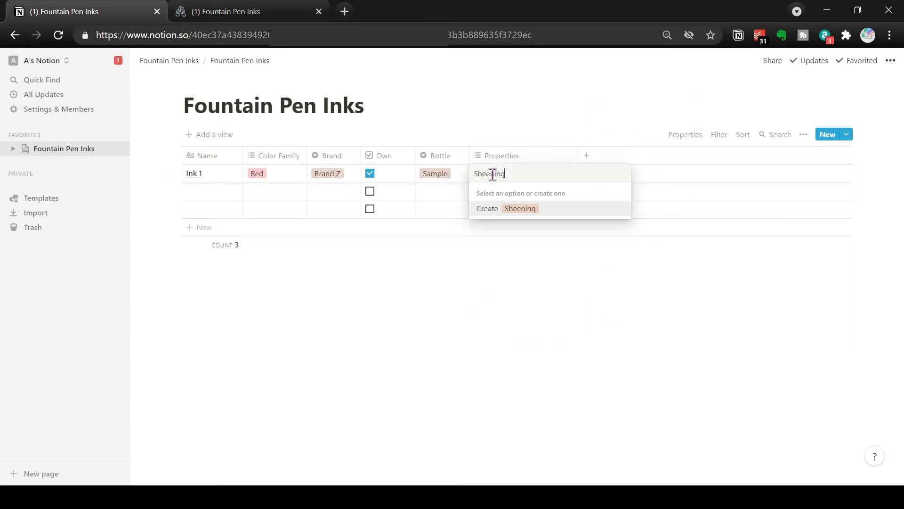
click(530, 213)
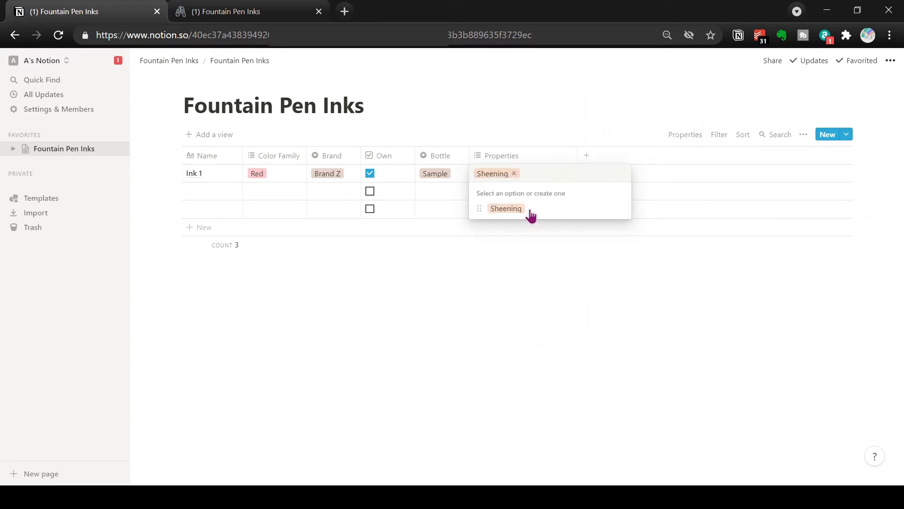
text(Shimmer)
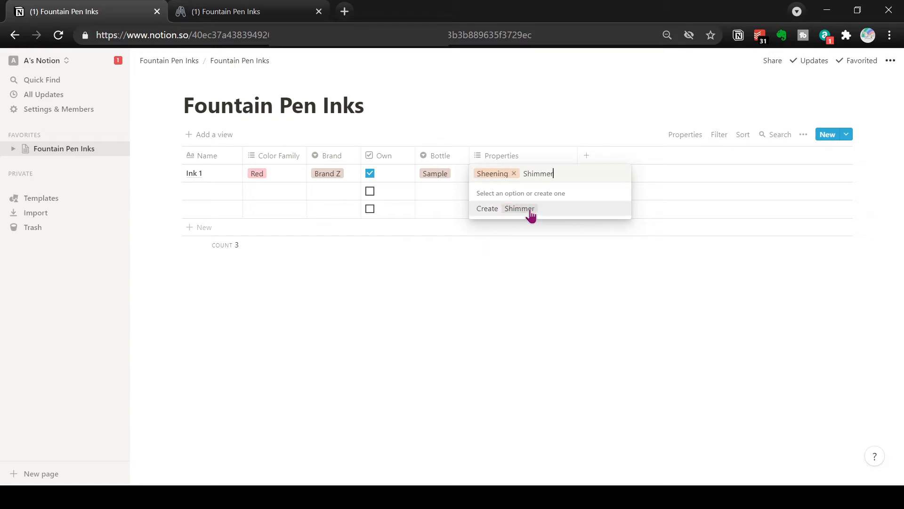
click(513, 216)
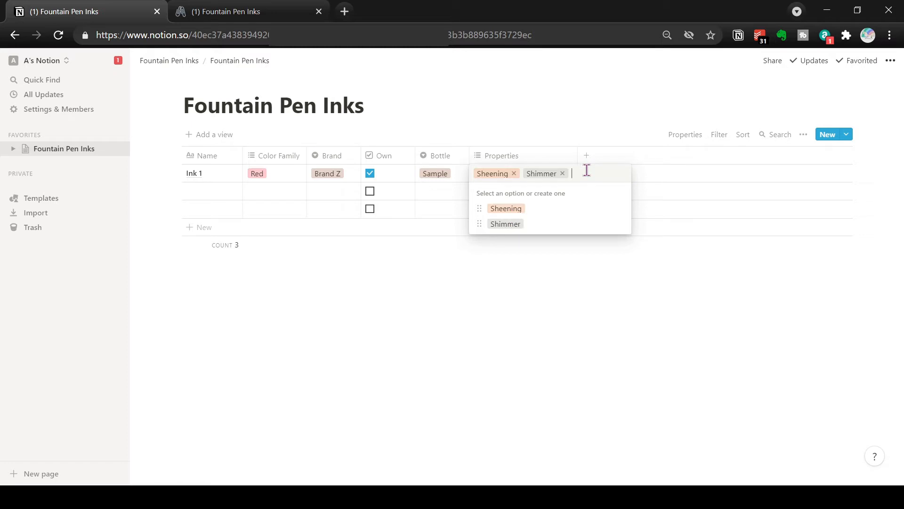
text(Waterproof)
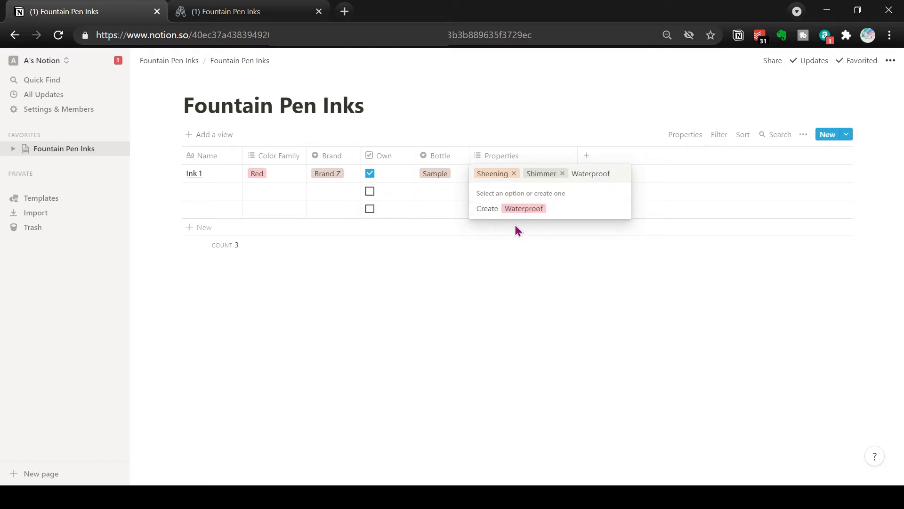
click(516, 208)
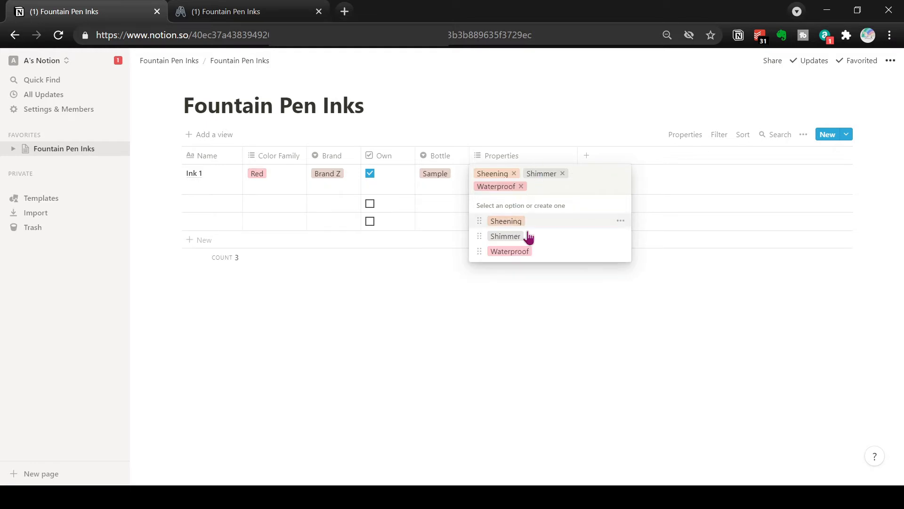
text(Lubricated)
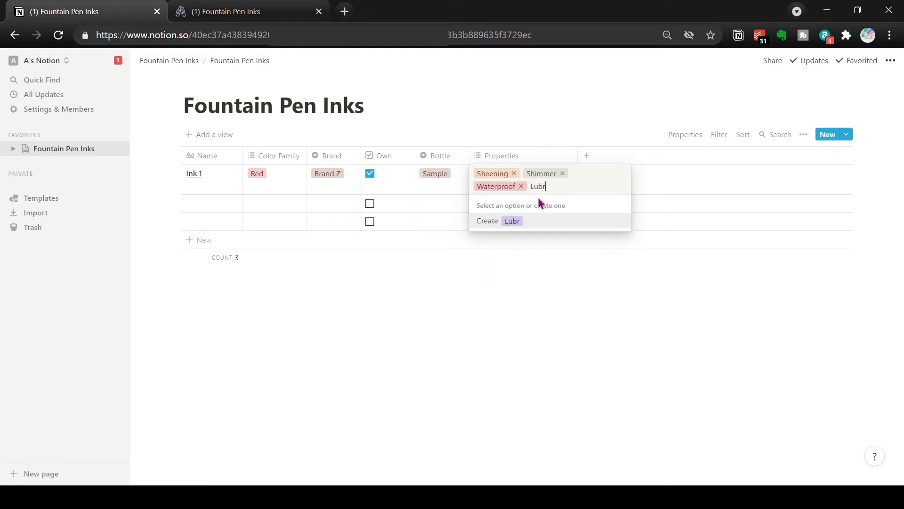
click(523, 221)
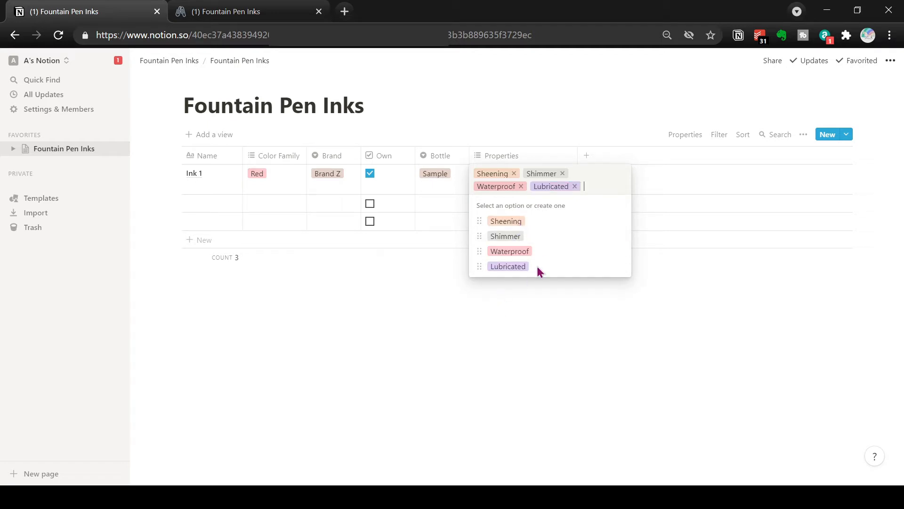
Change the Shimmer tag's color in Properties to green
click(621, 237)
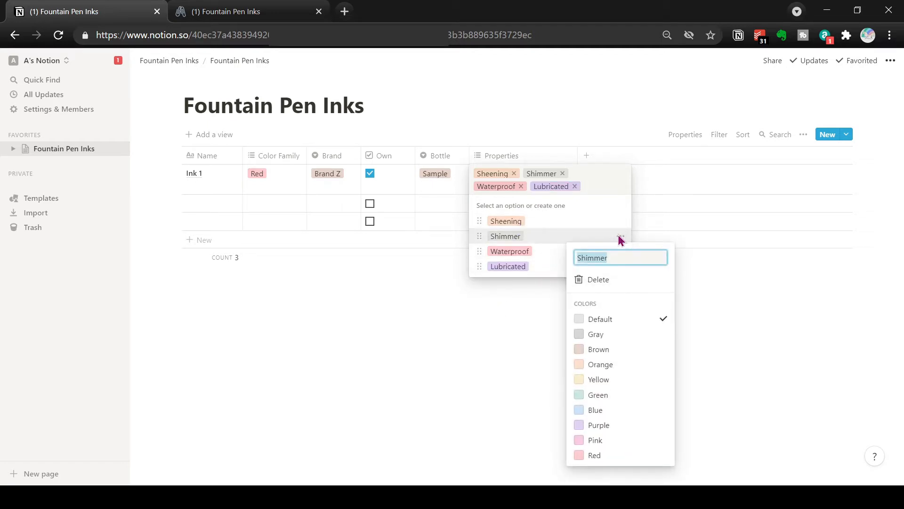
click(593, 397)
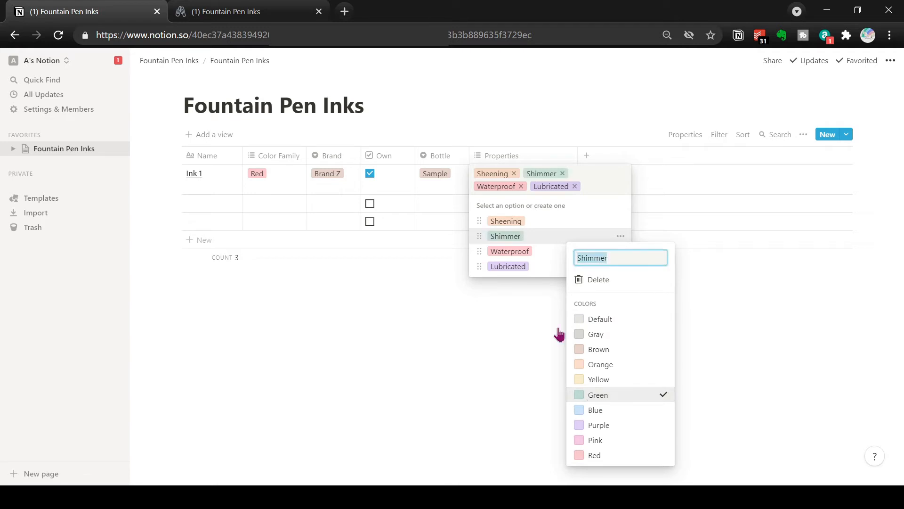
click(489, 242)
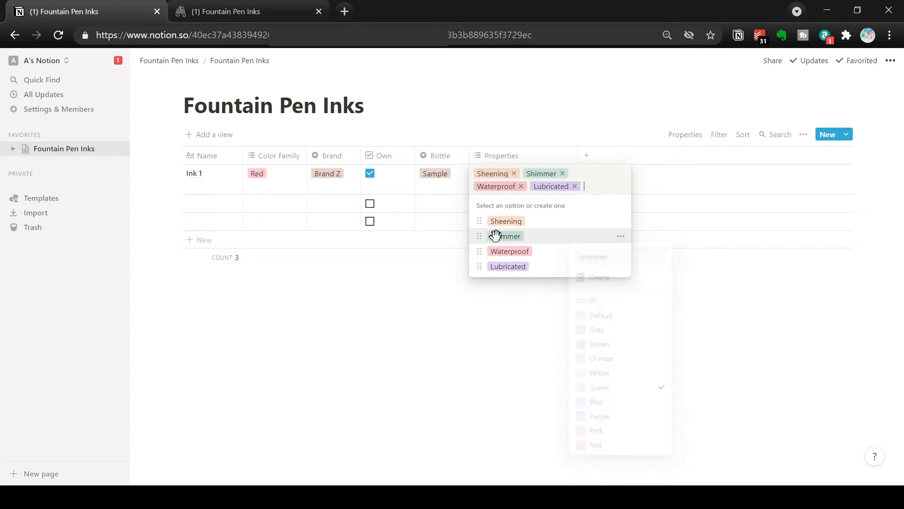
click(548, 140)
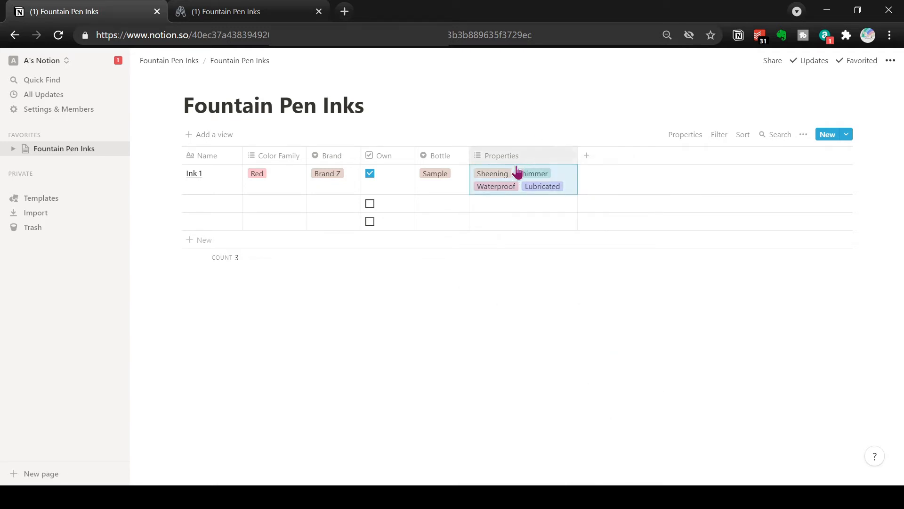
Remove Sheening, Waterproof and Lubricated from Ink 1's Properties cell, keeping only Shimmer, and narrow the Properties column
click(499, 176)
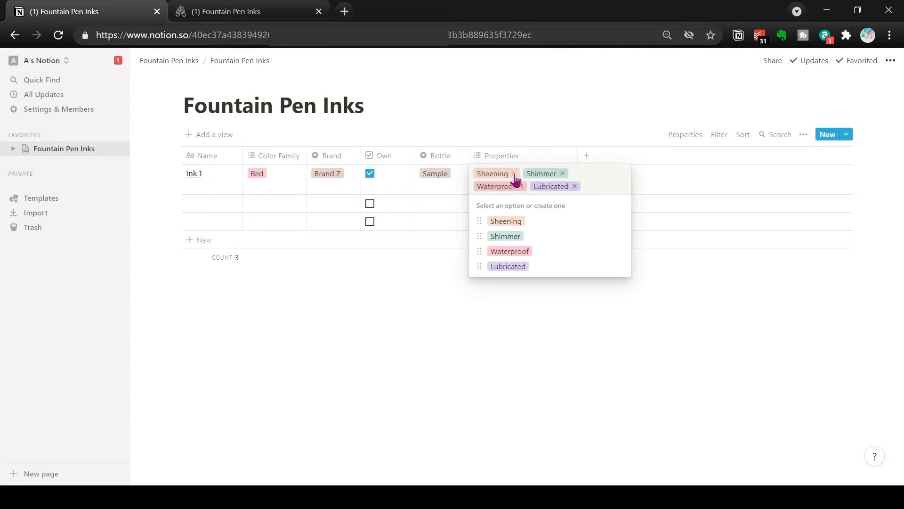
click(514, 173)
click(513, 173)
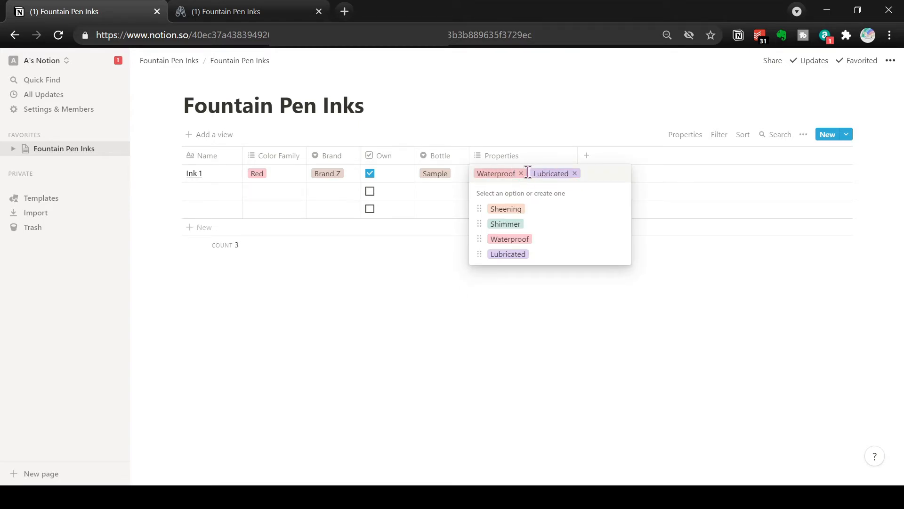
click(520, 174)
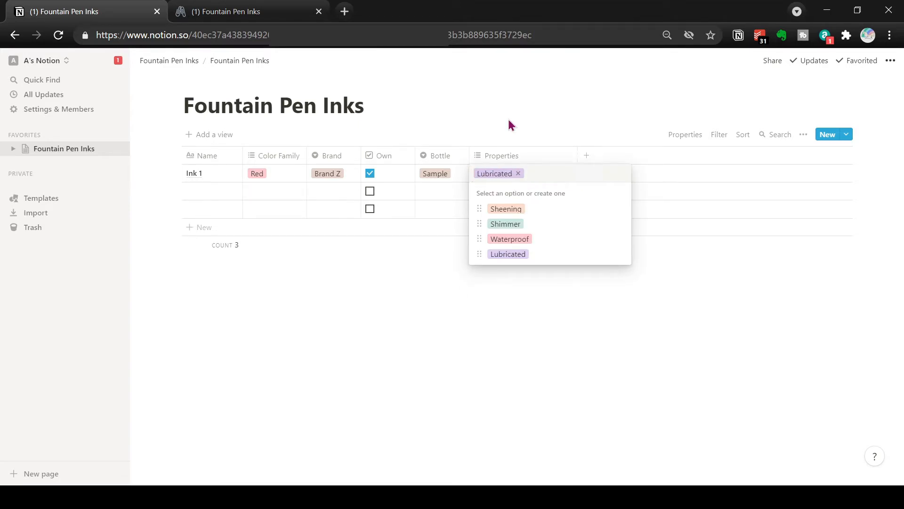
click(507, 225)
click(520, 173)
click(574, 111)
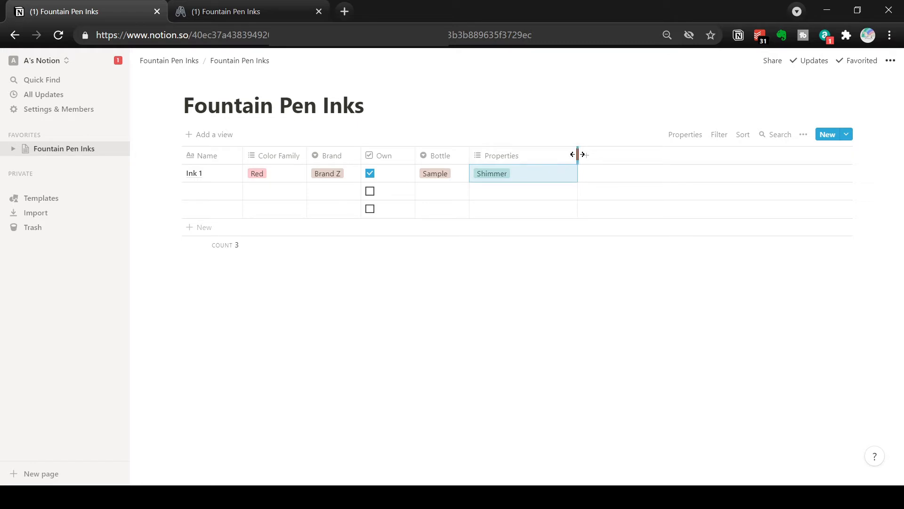
drag(576, 153, 526, 158)
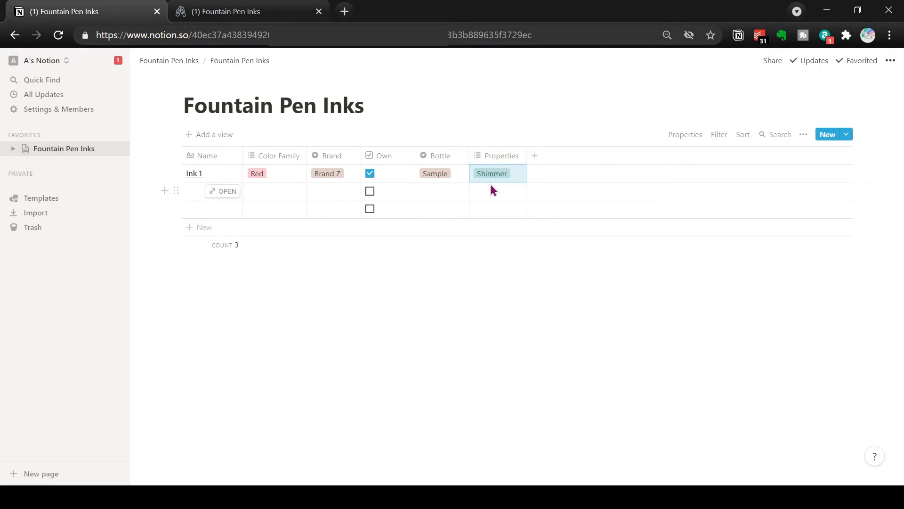
Add a multi-select column named Issues after the Properties column
click(535, 156)
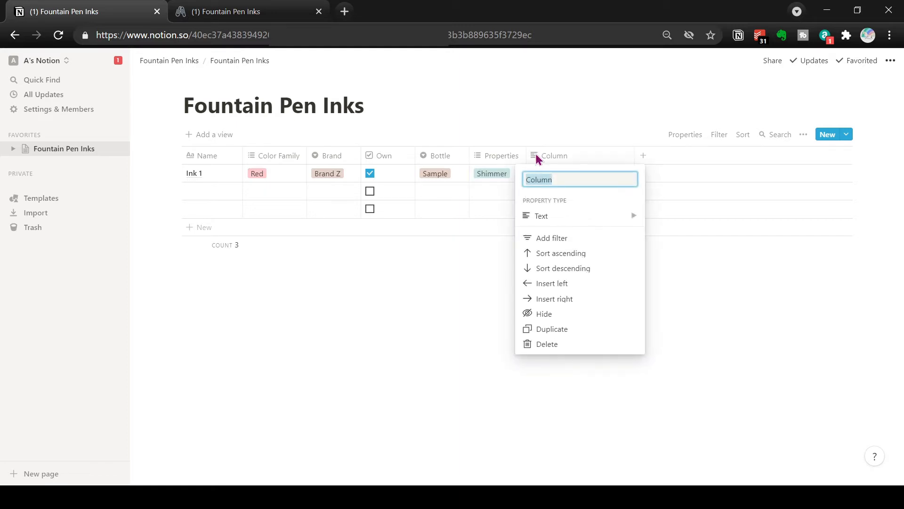
text(Issues)
mouse_move(598, 215)
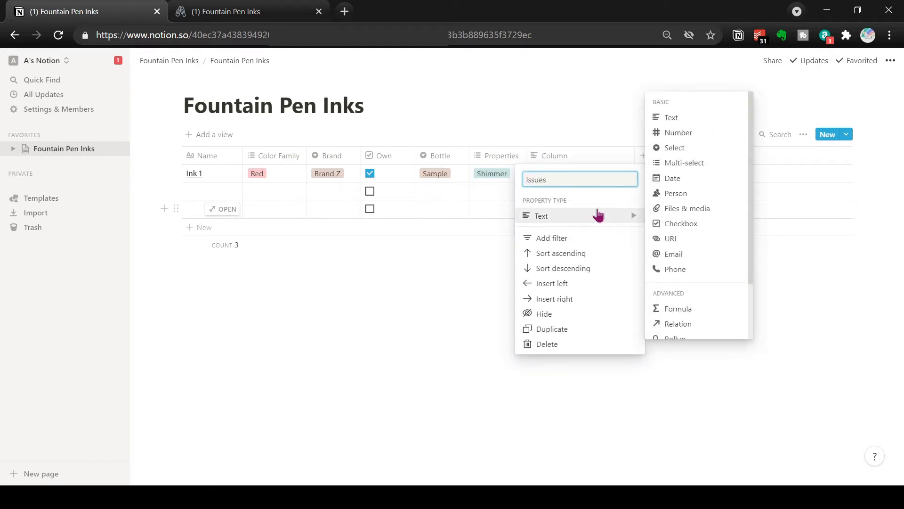
click(668, 162)
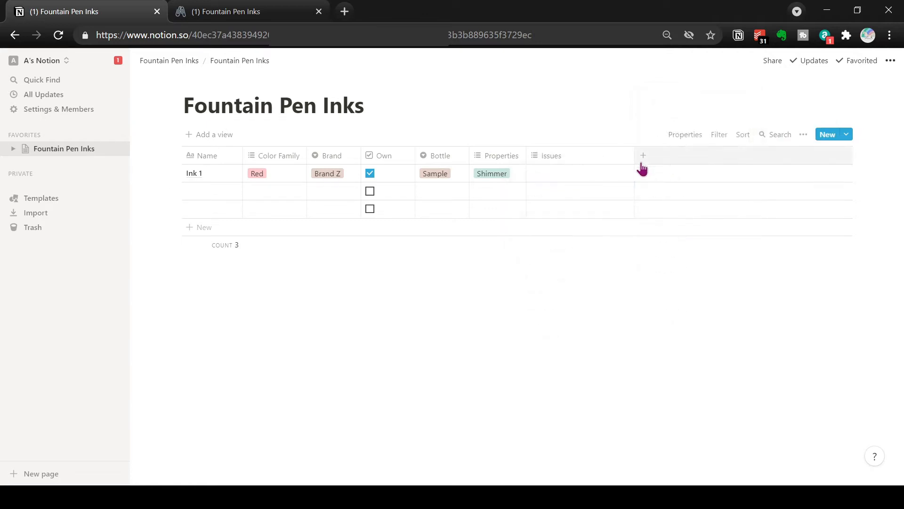
Create the tag Dry in Ink 1's Issues cell and narrow the Issues column
click(559, 170)
text(Dry)
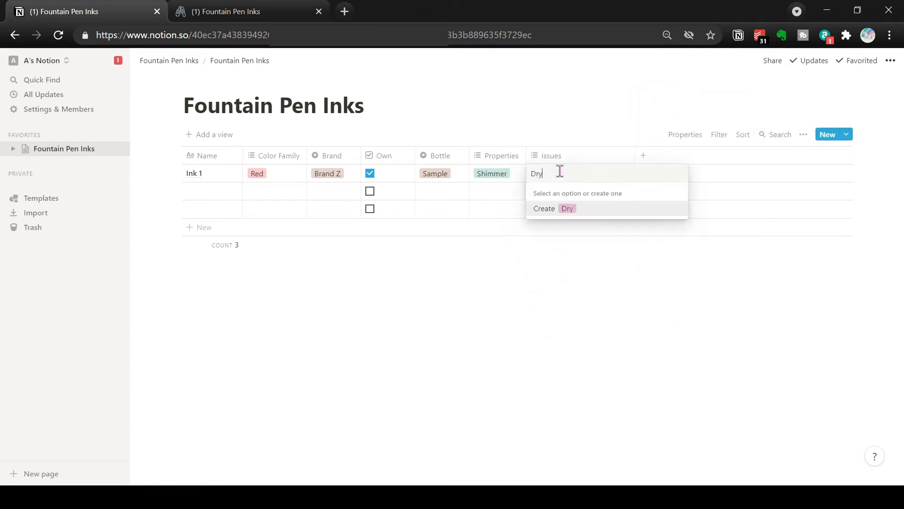
key(Return)
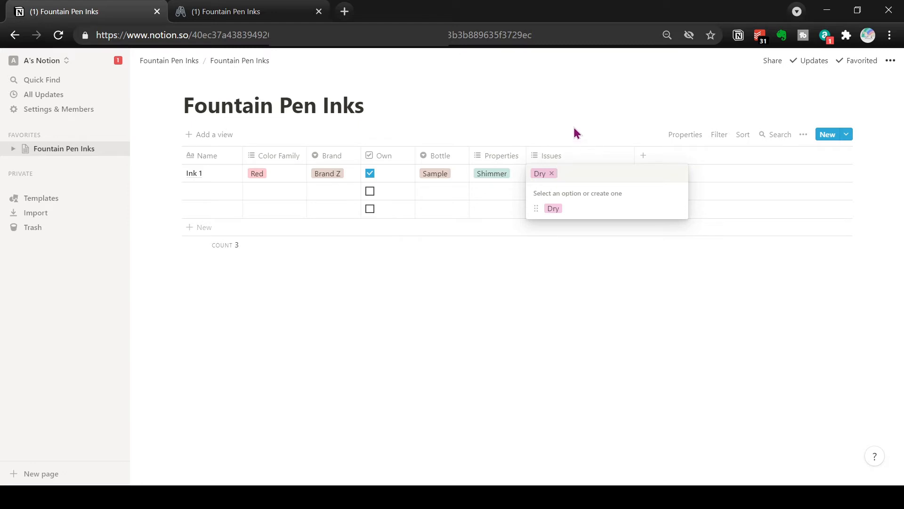
key(Escape)
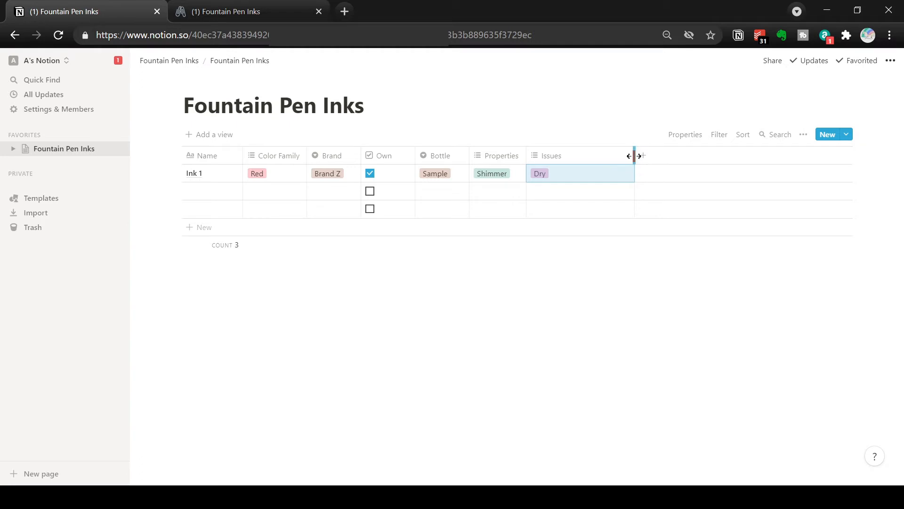
drag(635, 155, 569, 162)
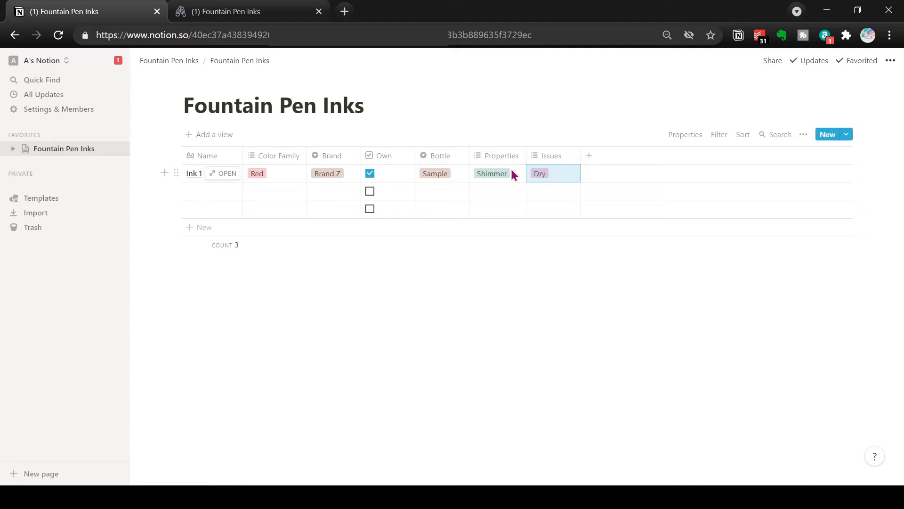
Replace the Dry tag in Ink 1's Issues cell with a new tag, Feathering
click(569, 171)
text(Feathering)
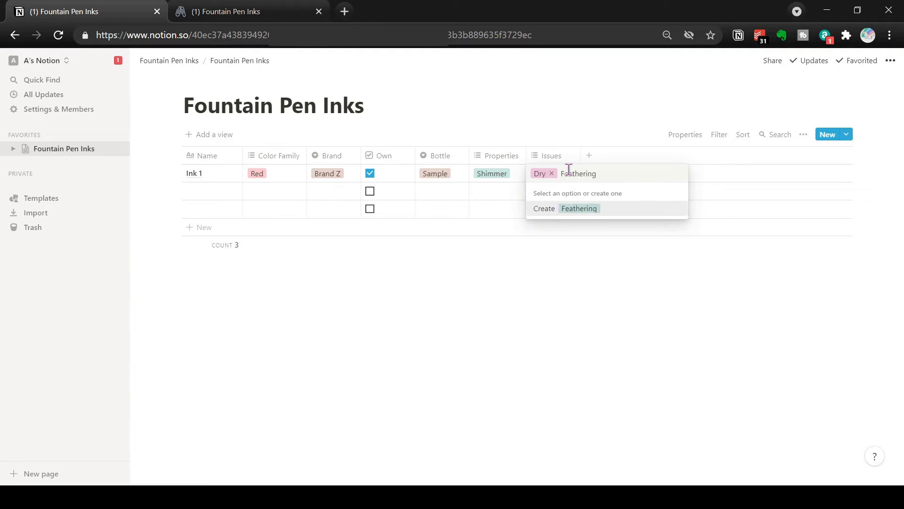
click(577, 214)
click(551, 173)
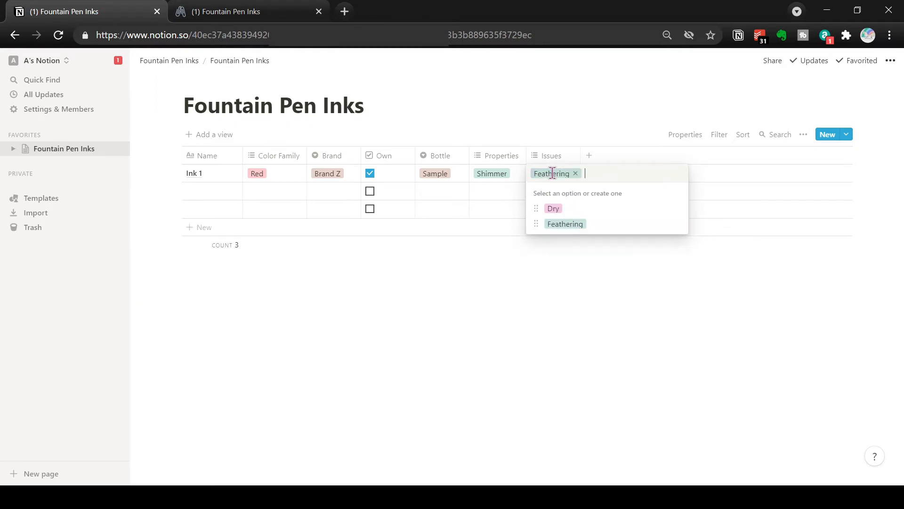
Add a text column named Observations after the Issues column and narrow it
click(526, 265)
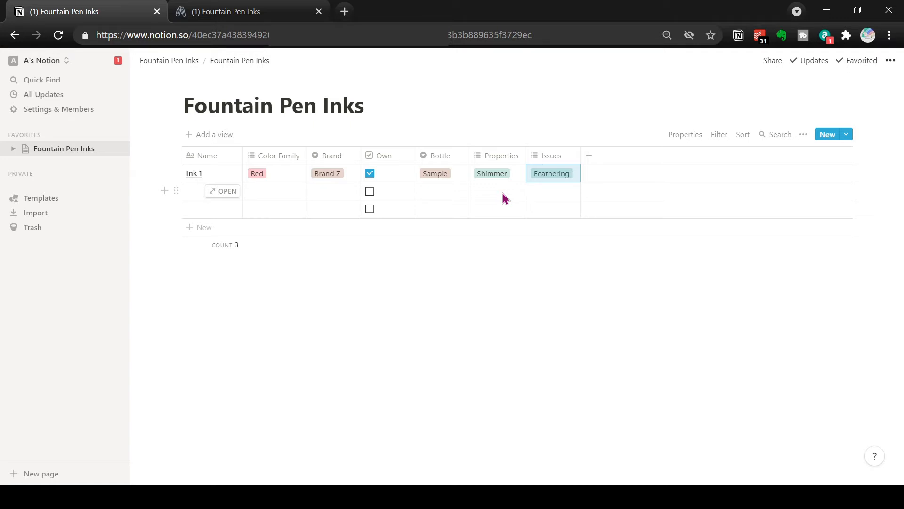
click(590, 157)
text(Observations)
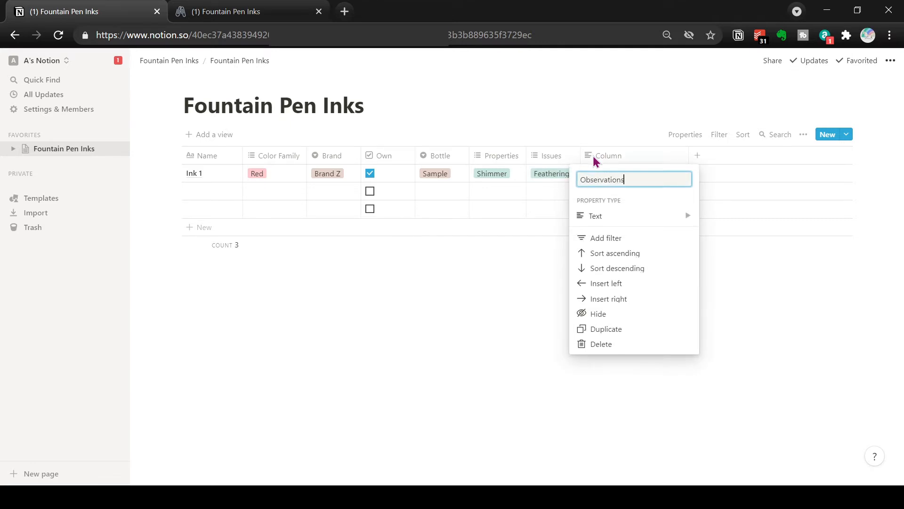
key(Return)
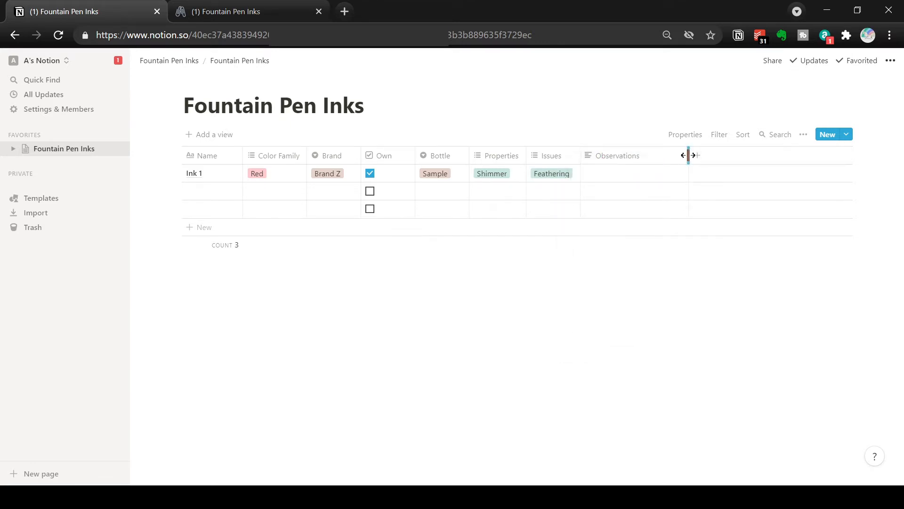
drag(686, 156, 635, 157)
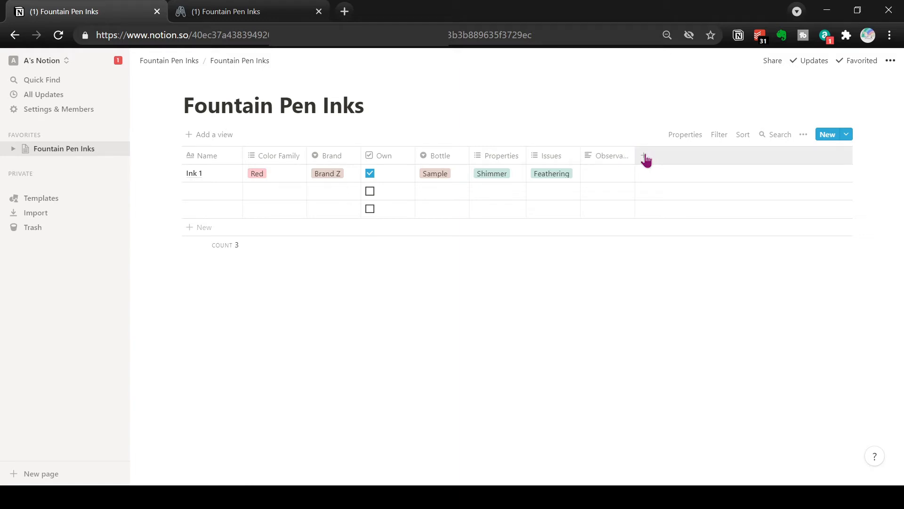
Add a narrow checkbox column named Swatched? after Observations and check it for Ink 1
click(645, 155)
text(S)
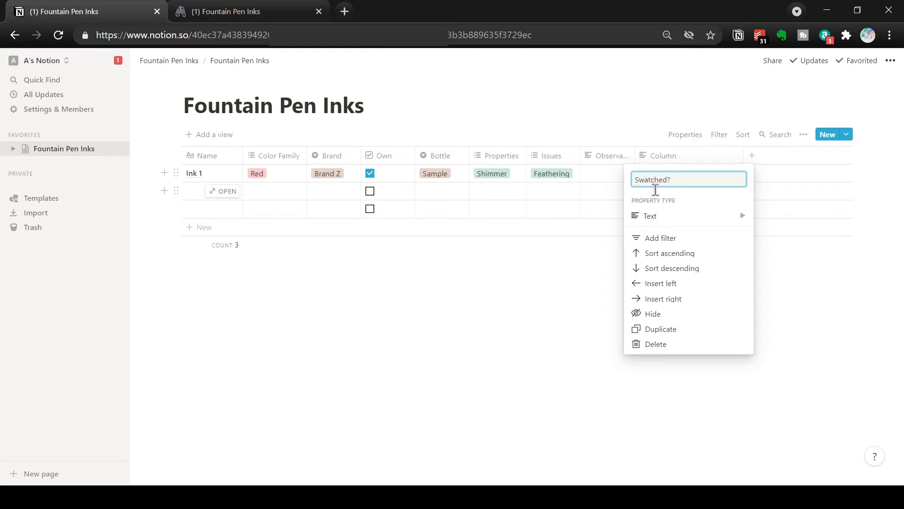
click(660, 218)
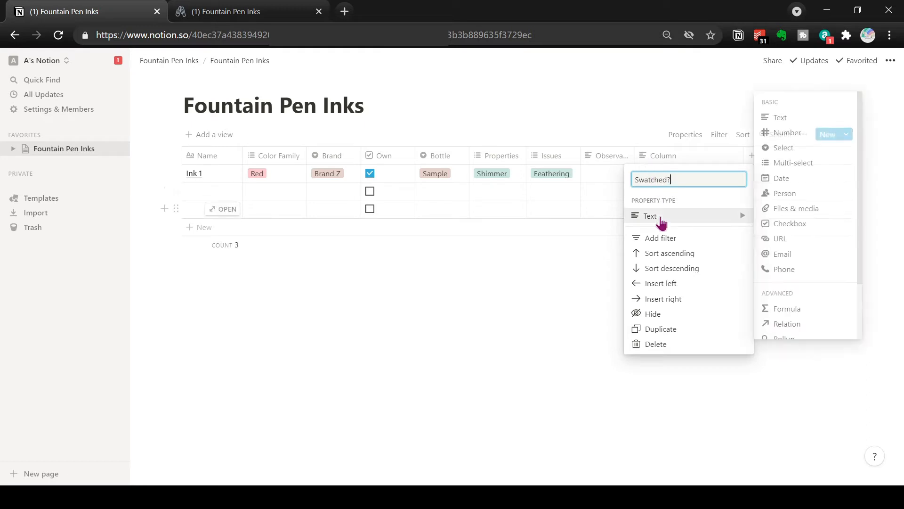
click(780, 224)
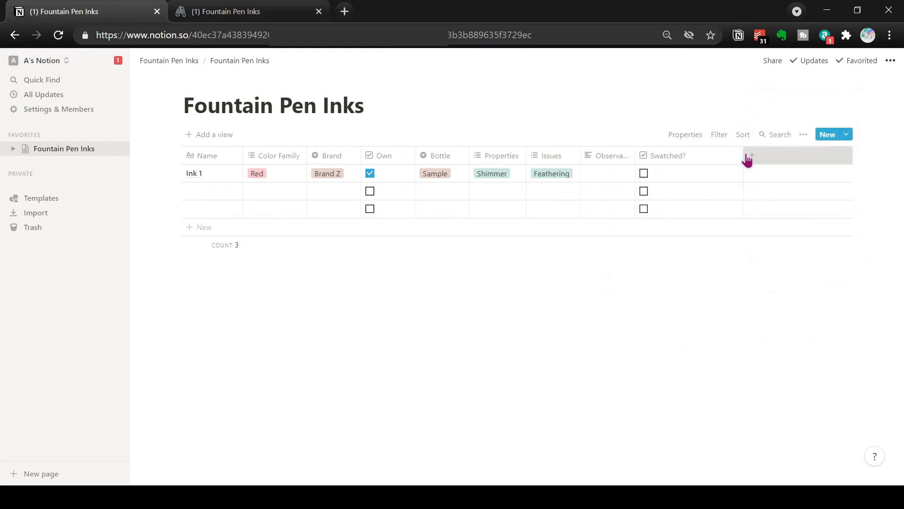
drag(743, 153, 691, 152)
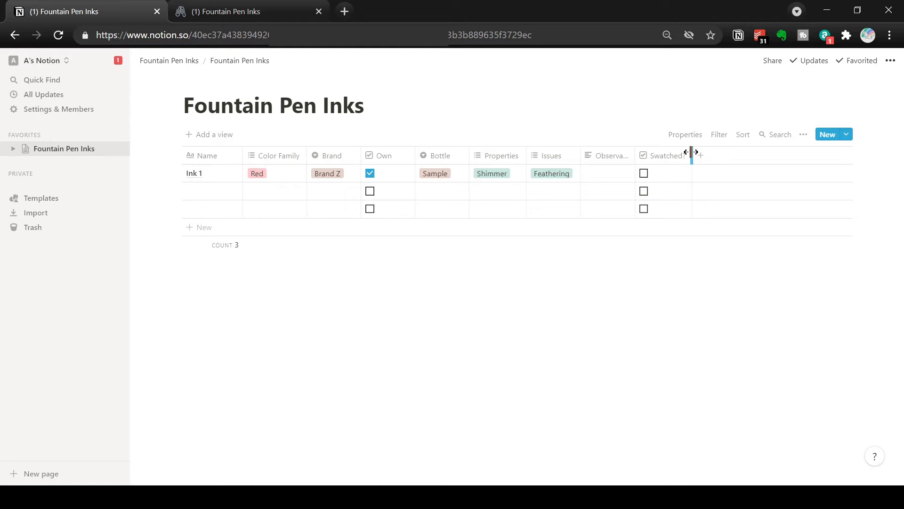
click(644, 173)
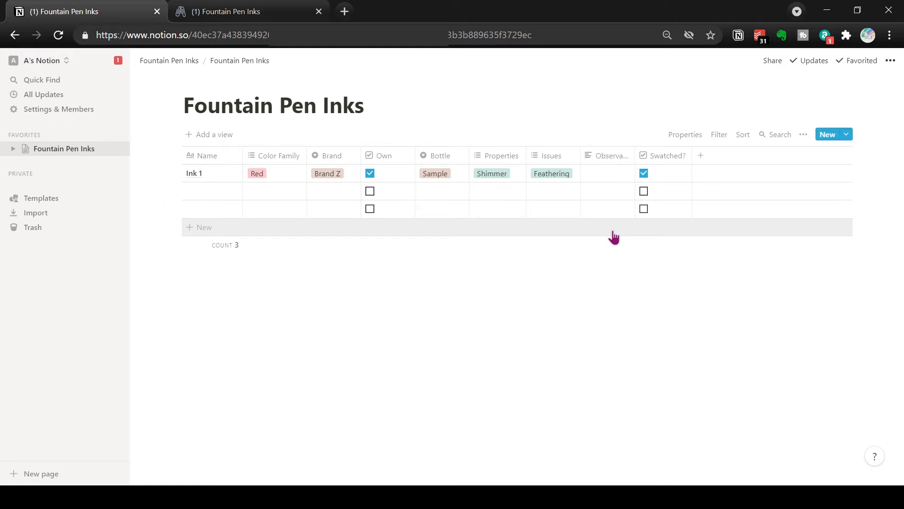
Add a files and media column named Swatch after Swatched? and narrow it
click(700, 158)
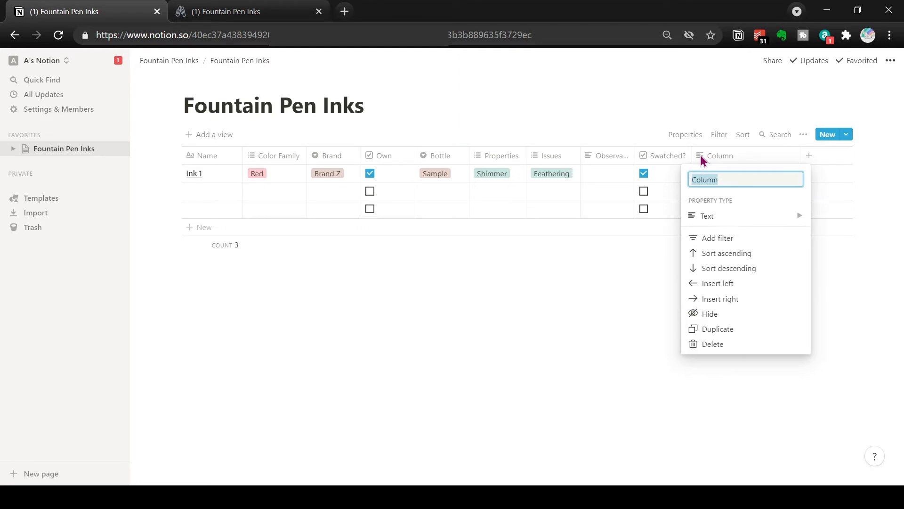
text(Swatch)
click(727, 216)
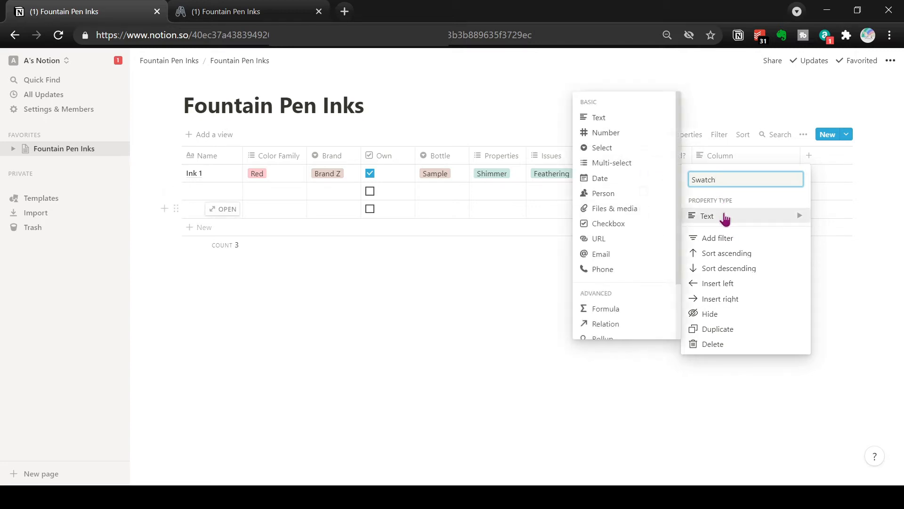
click(615, 208)
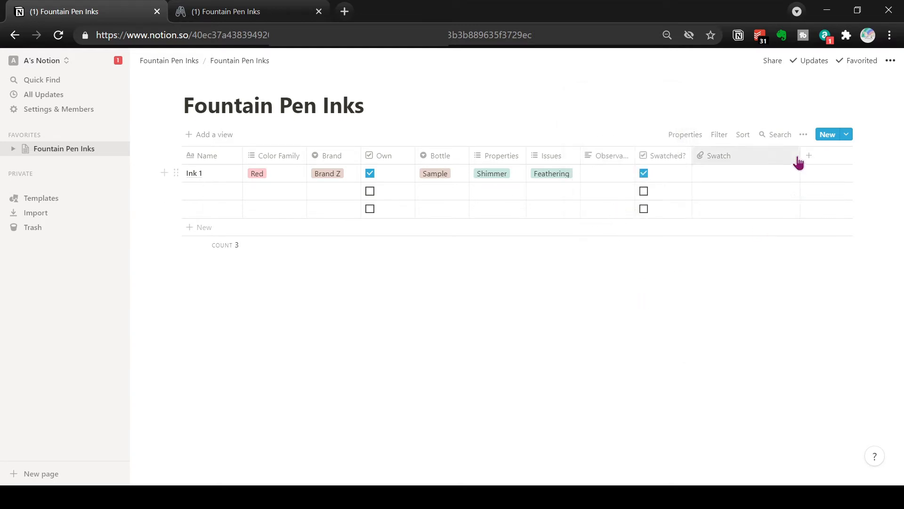
drag(799, 154, 736, 154)
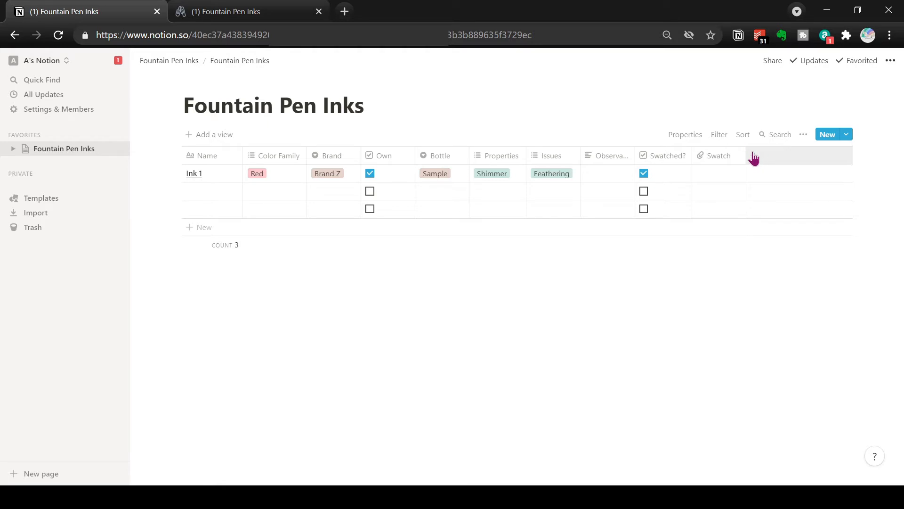
Add a files and media column named Ext. Swatch after the Swatch column and narrow it
click(754, 158)
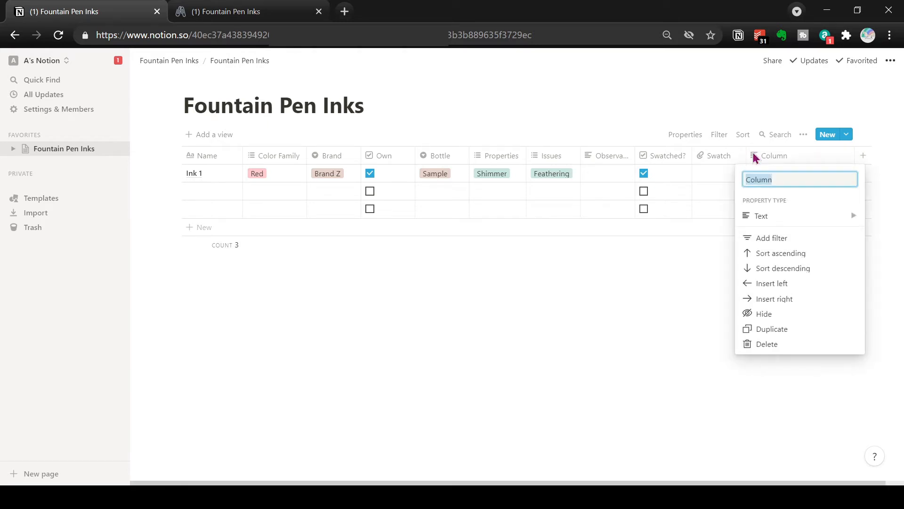
text(Ext. Swatch)
click(765, 216)
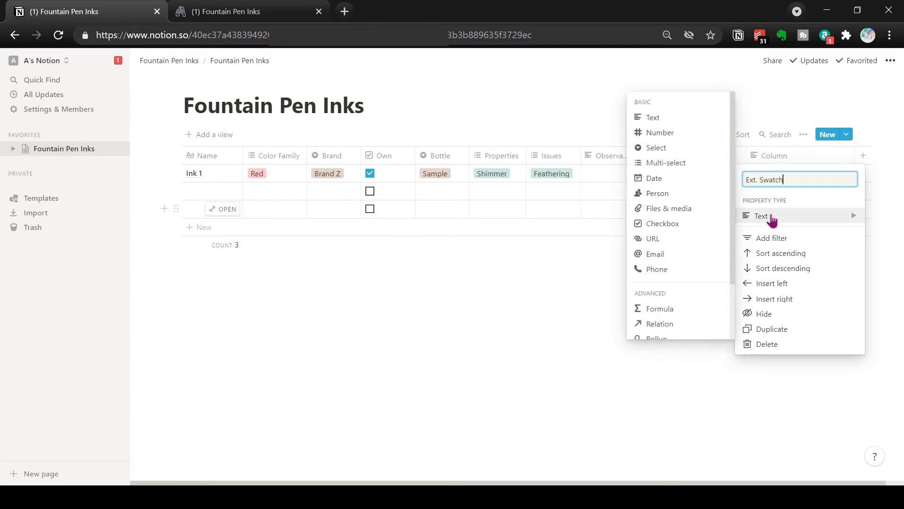
click(671, 209)
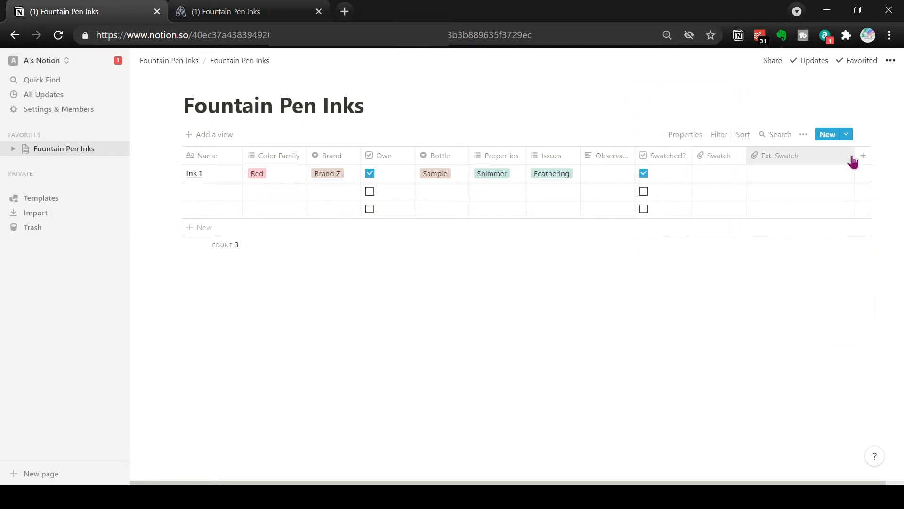
drag(855, 155, 807, 156)
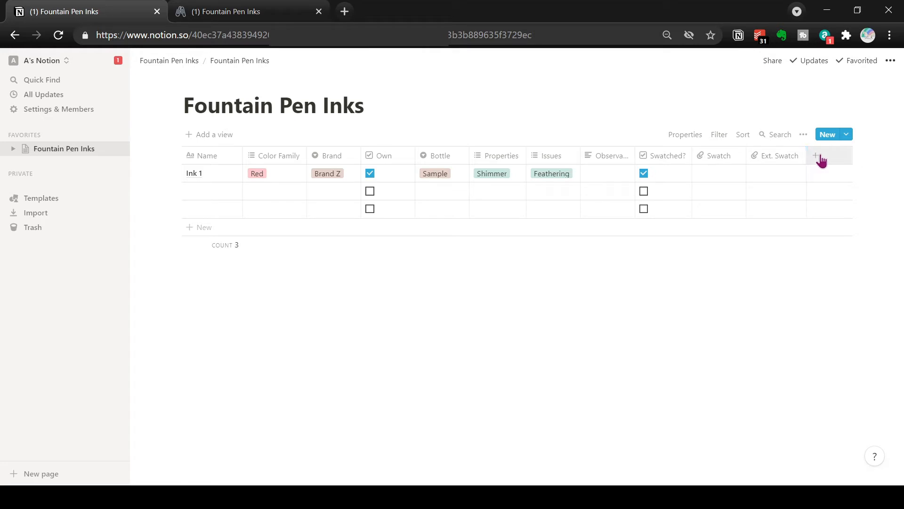
Add a select column named Rating after the Ext. Swatch column and narrow it
click(816, 157)
text(Rating)
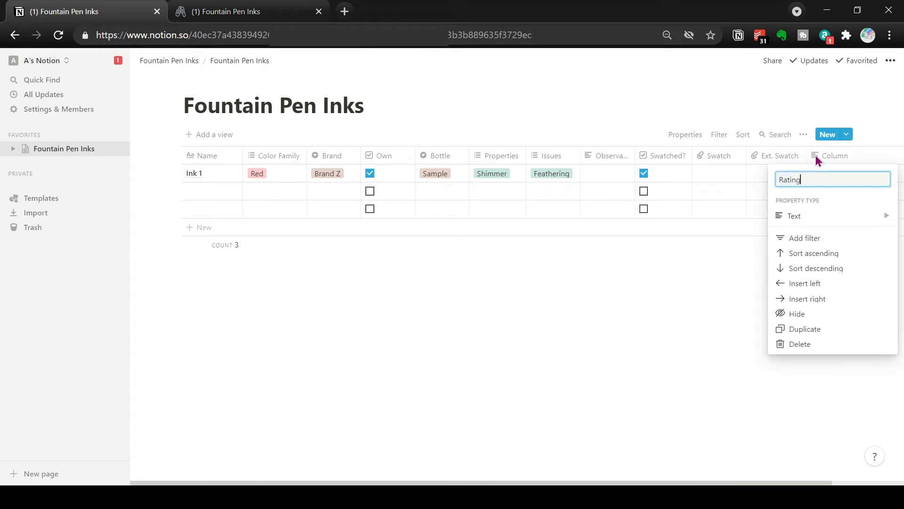
mouse_move(802, 219)
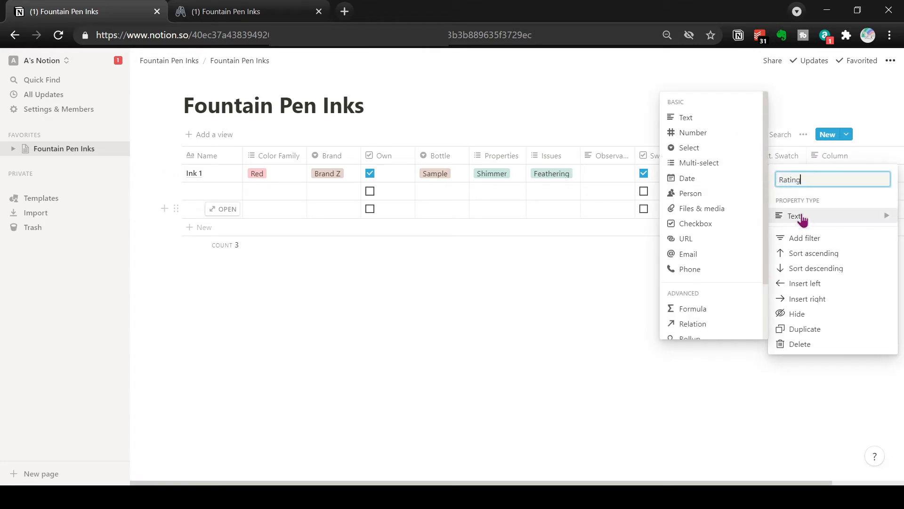
click(691, 147)
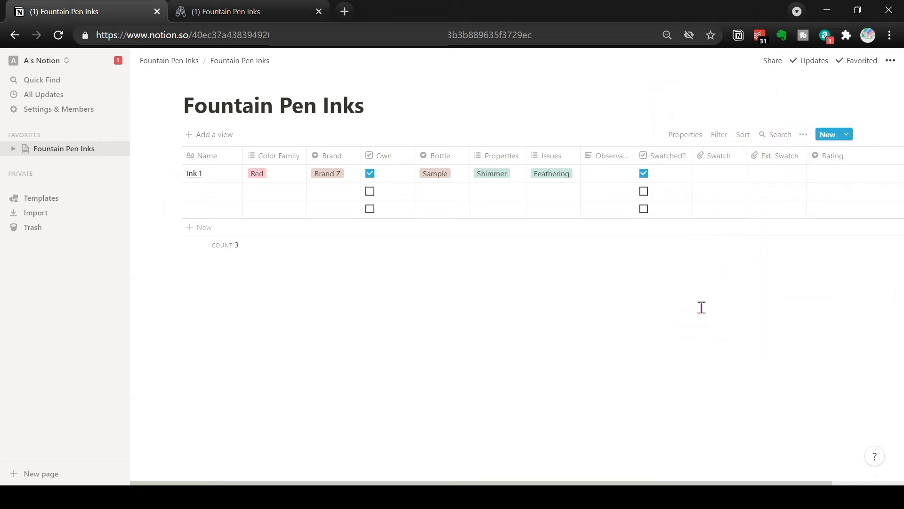
scroll(700, 306, right, 3)
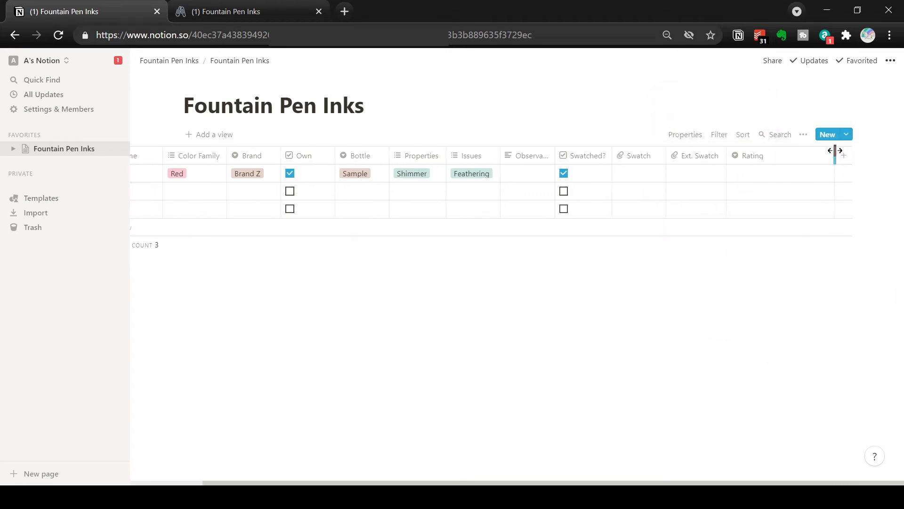
drag(836, 156, 804, 156)
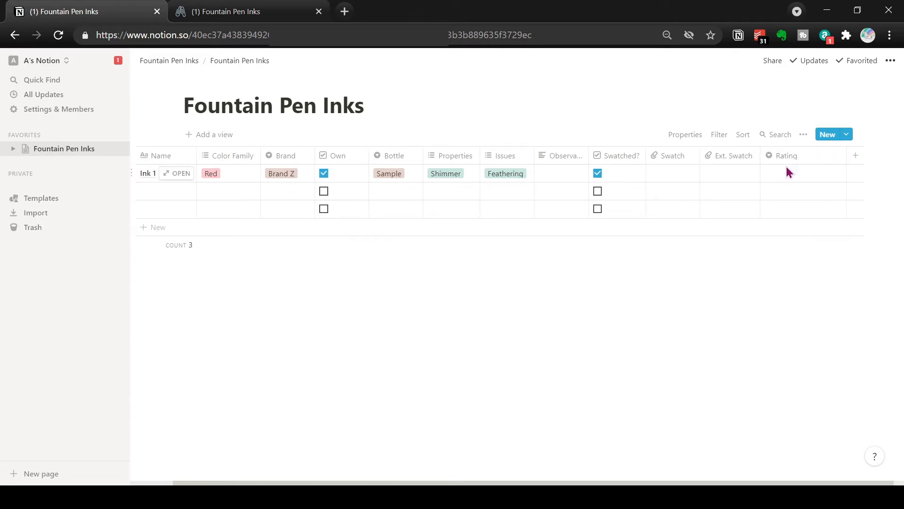
Create the option ⭐⭐⭐⭐⭐ in Ink 1's Rating cell, copying the star text for reuse
click(772, 175)
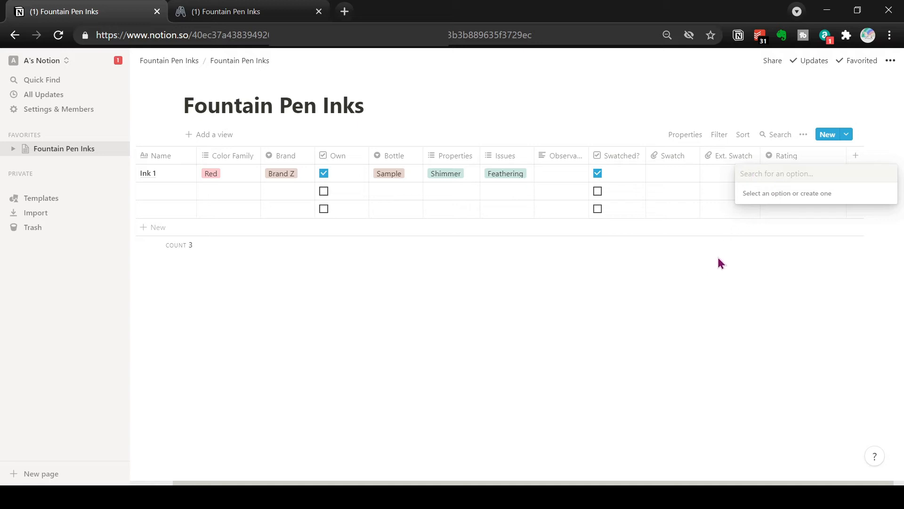
text(⭐⭐)
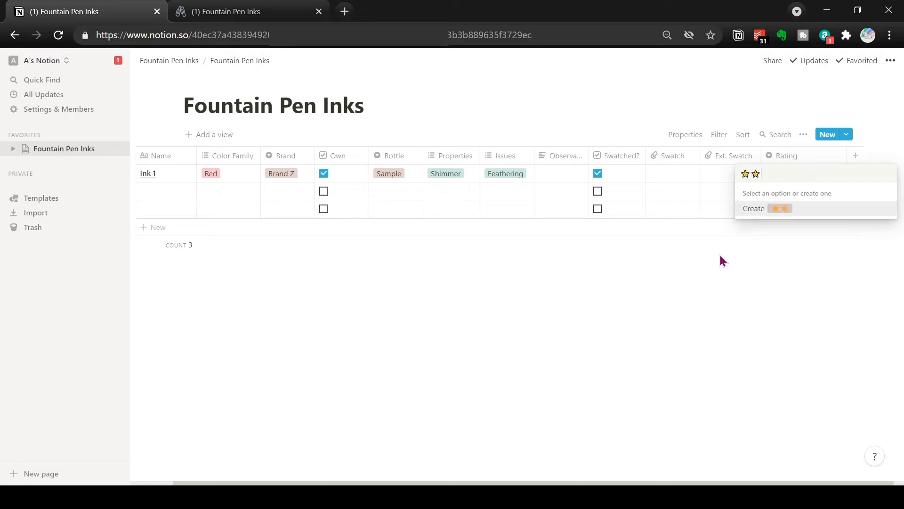
text(⭐⭐⭐)
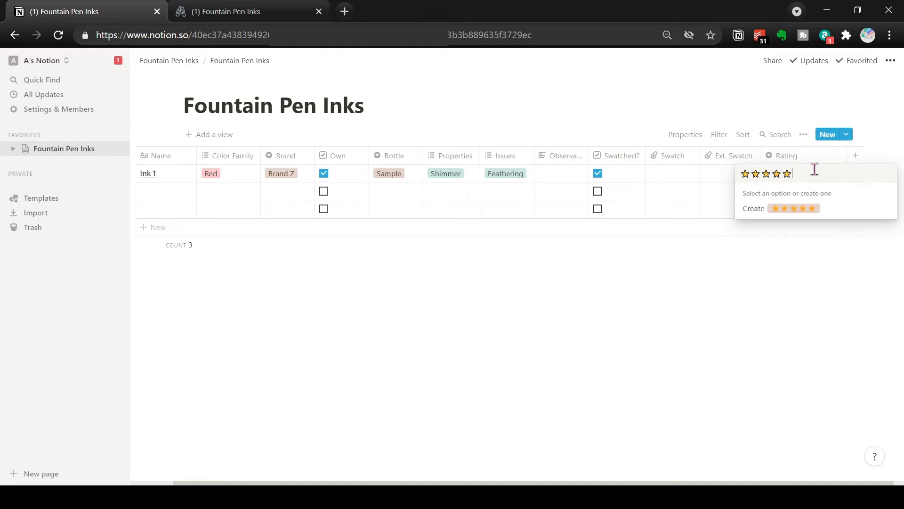
drag(806, 174, 738, 174)
key(ctrl+c)
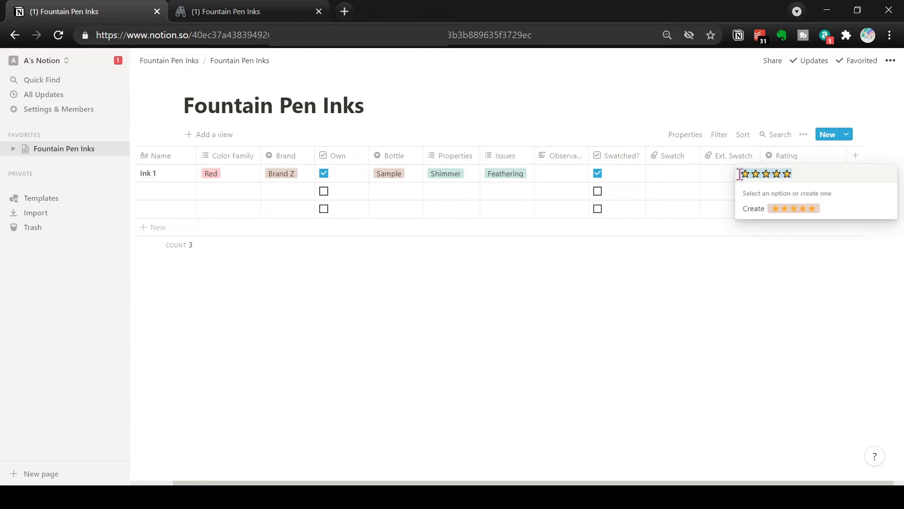
click(779, 209)
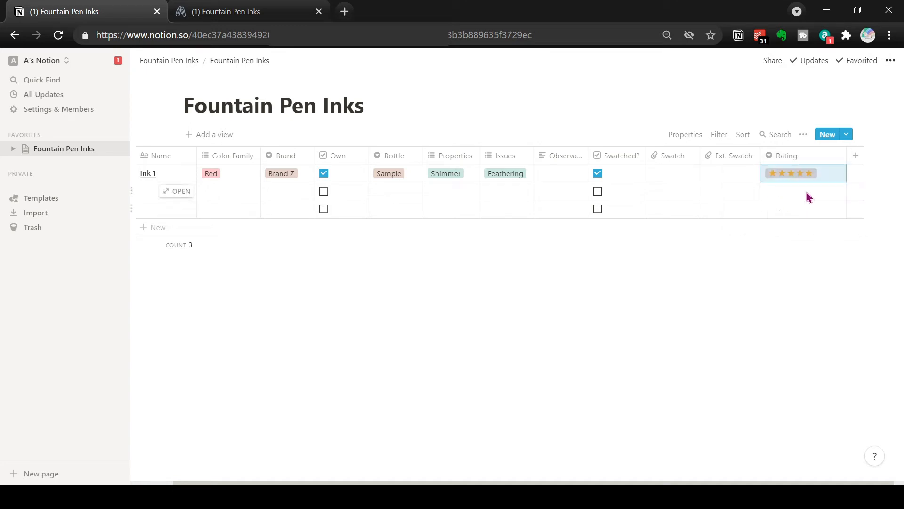
click(829, 174)
key(ctrl+v)
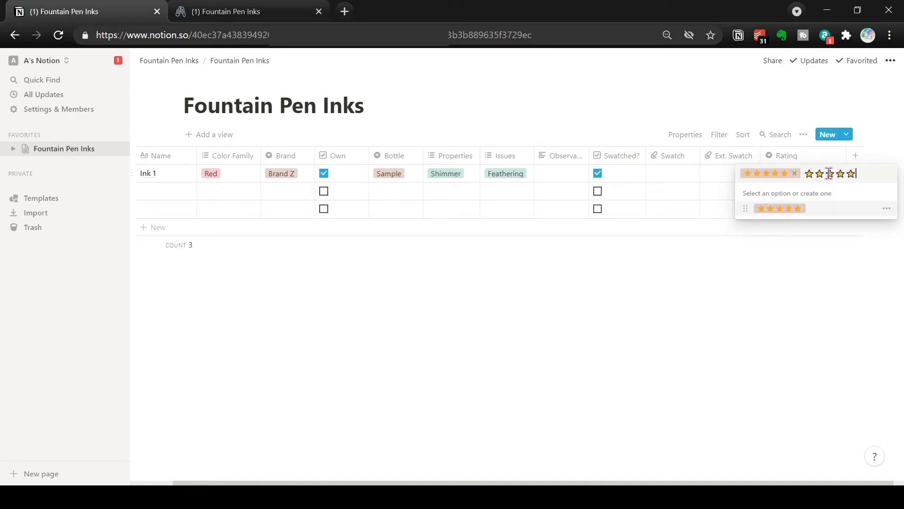
key(BackSpace)
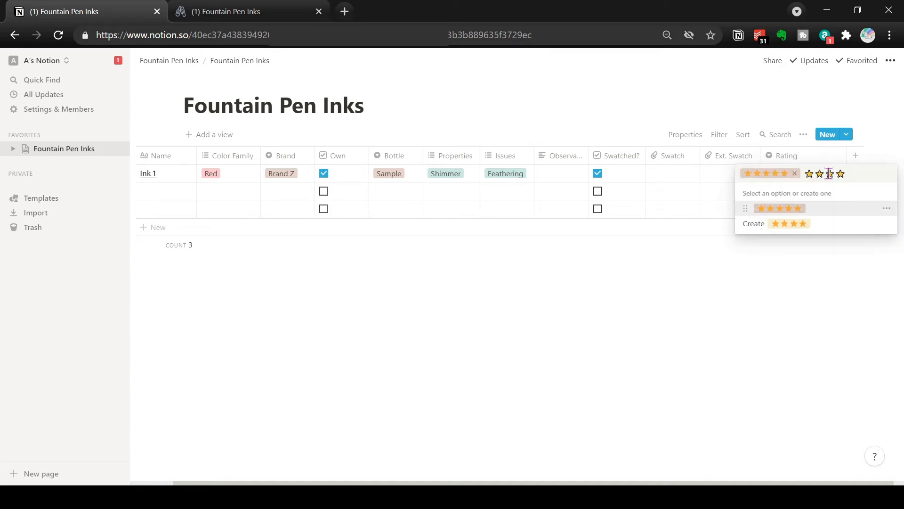
click(846, 196)
Create the option ⭐⭐⭐⭐ in Ink 1's Rating cell from the copied stars
click(830, 174)
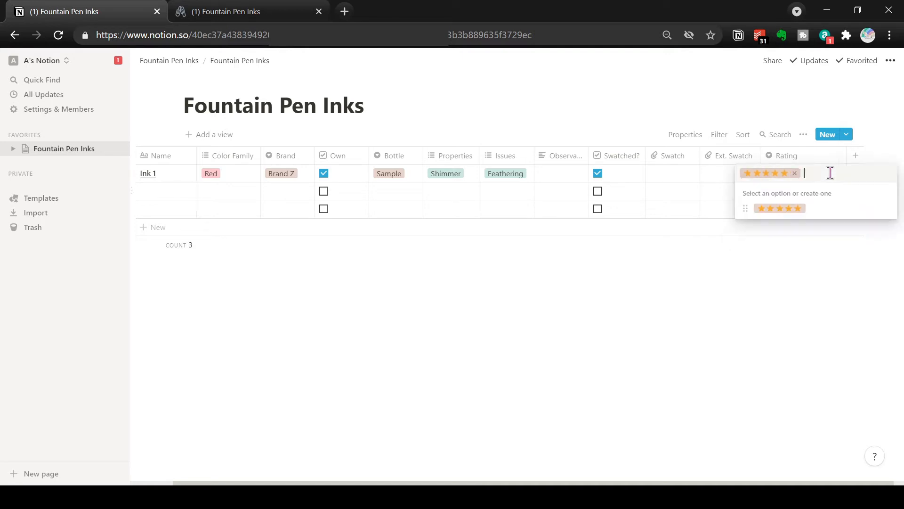
key(ctrl+v)
key(BackSpace)
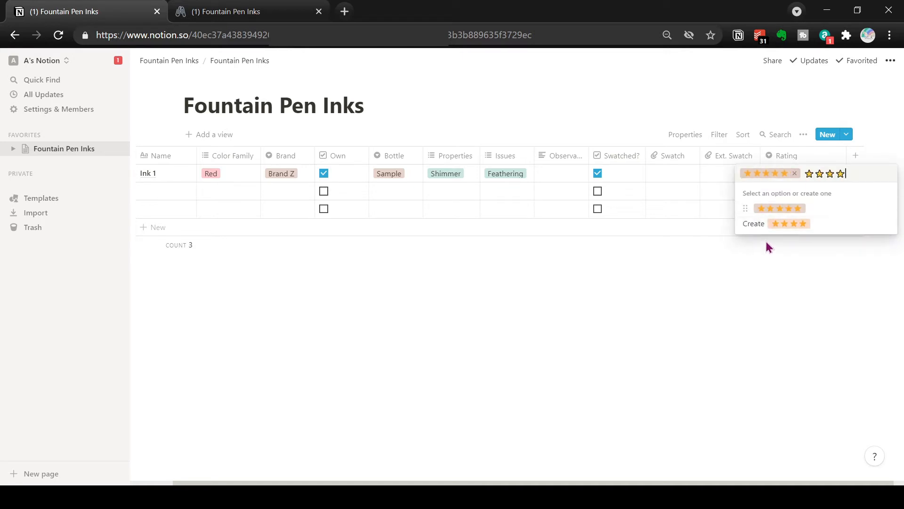
click(784, 225)
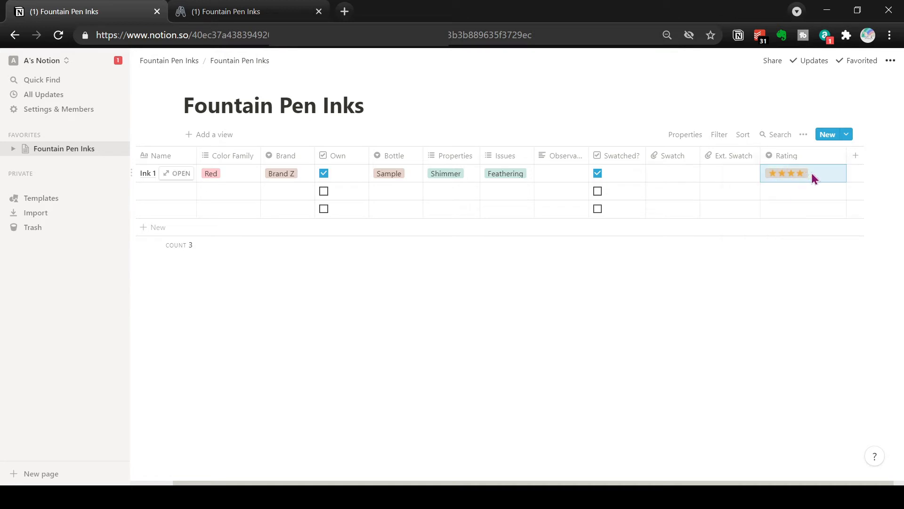
Create the option ⭐⭐⭐ in Ink 1's Rating cell from the copied stars
click(812, 174)
key(ctrl+v)
key(BackSpace)
key(BackSpace)
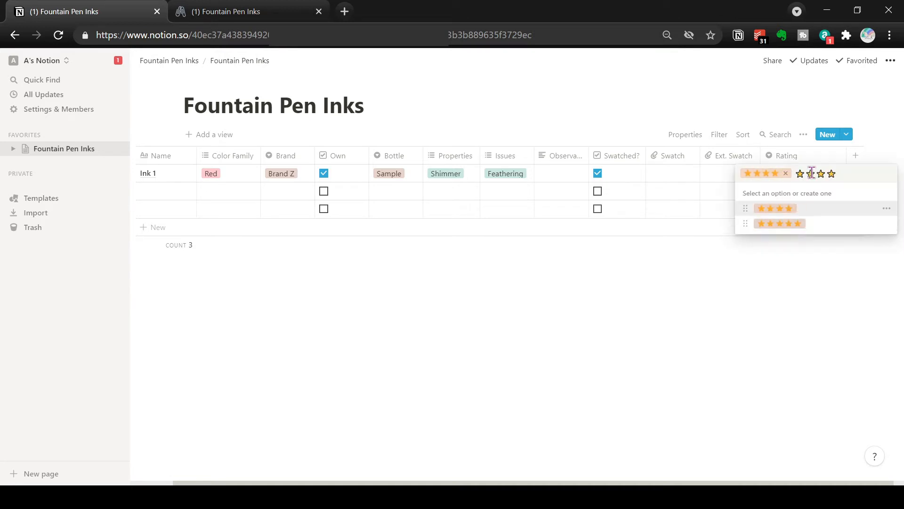
click(788, 245)
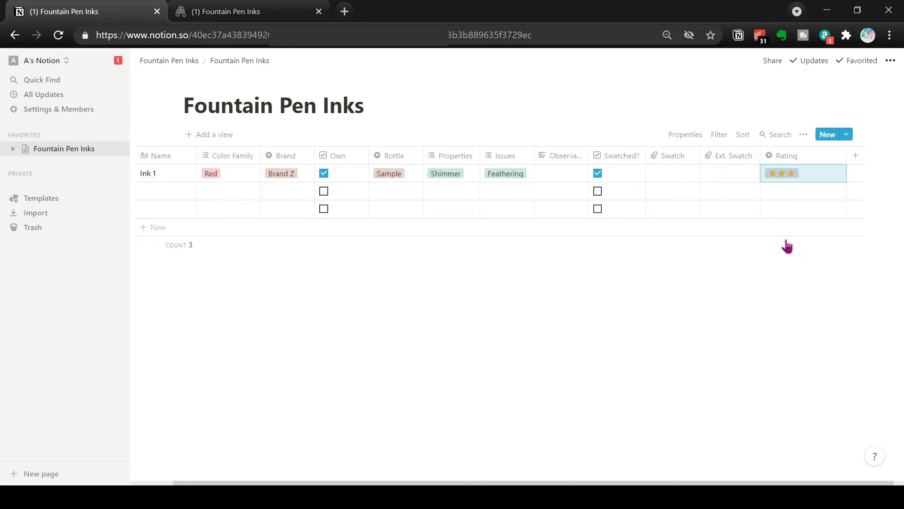
Create the option ⭐⭐ in Ink 1's Rating cell from the copied stars
click(812, 175)
key(ctrl+v)
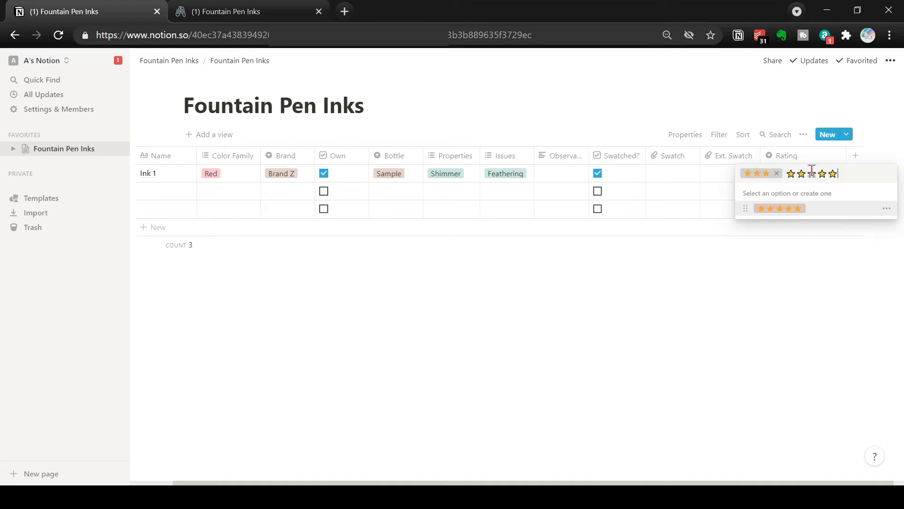
key(BackSpace)
key(BackSpace)
key(BackSpace)
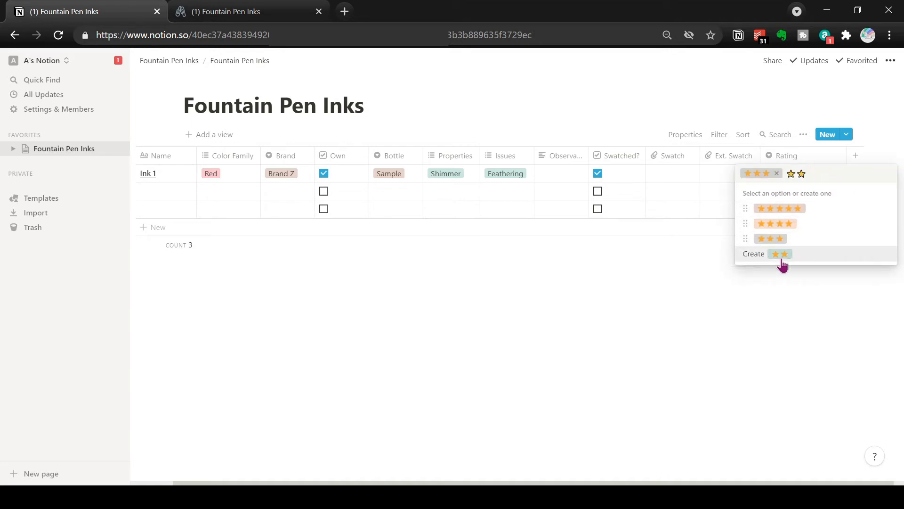
click(780, 254)
Create the option ⭐ in Ink 1's Rating cell from the copied stars, and set the ink's rating to ⭐⭐⭐⭐
click(806, 171)
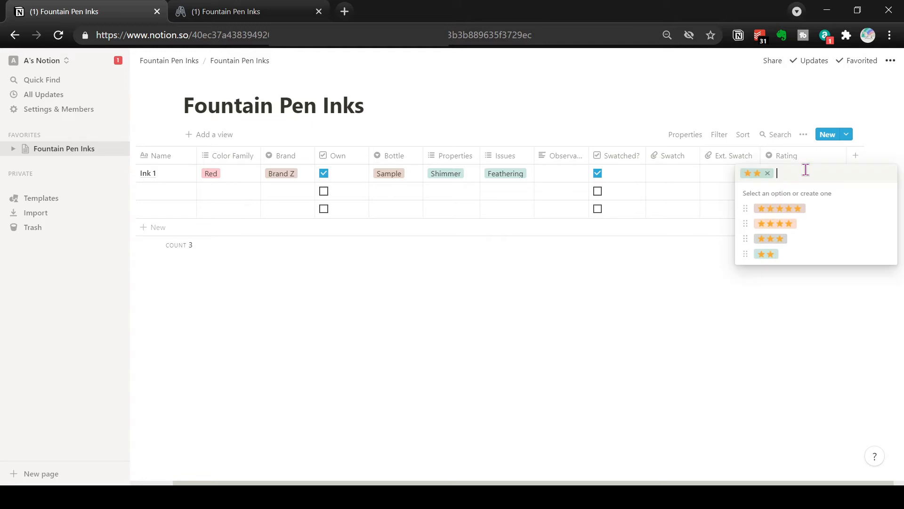
key(ctrl+v)
key(BackSpace)
key(BackSpace)
key(BackSpace)
key(BackSpace)
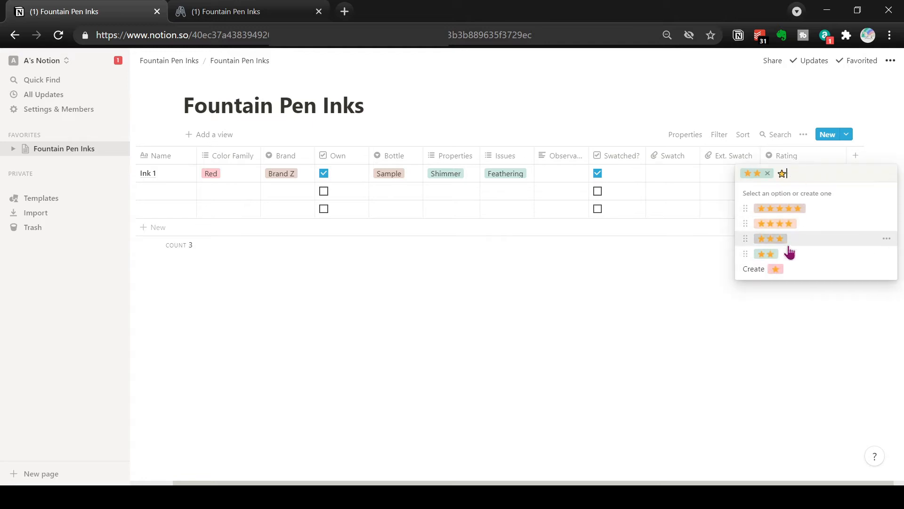
click(778, 270)
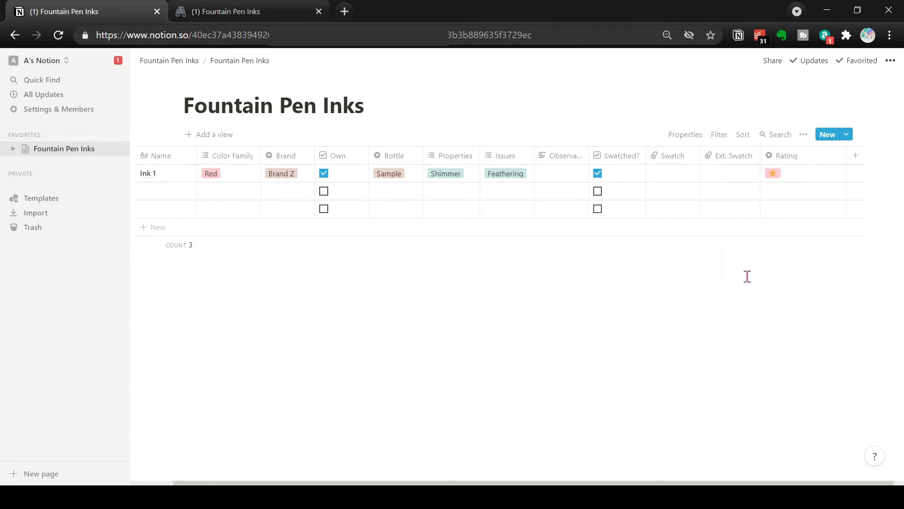
click(796, 171)
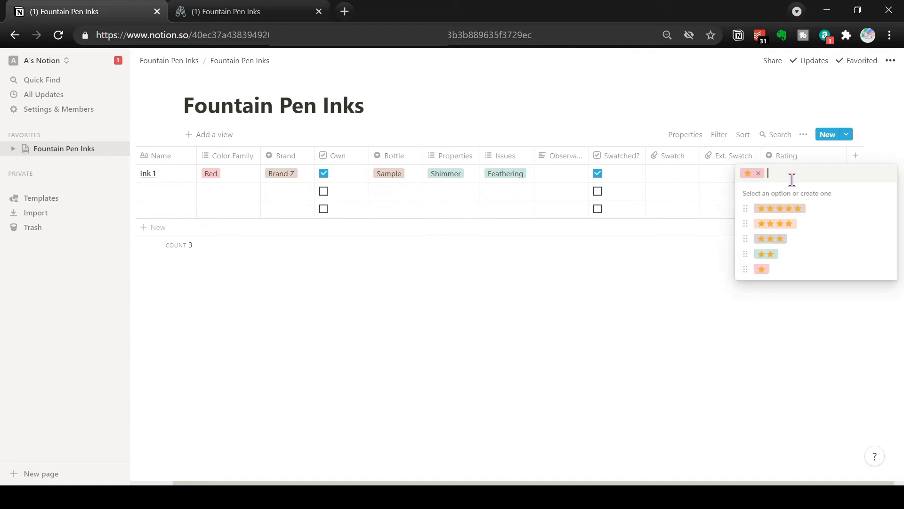
click(773, 224)
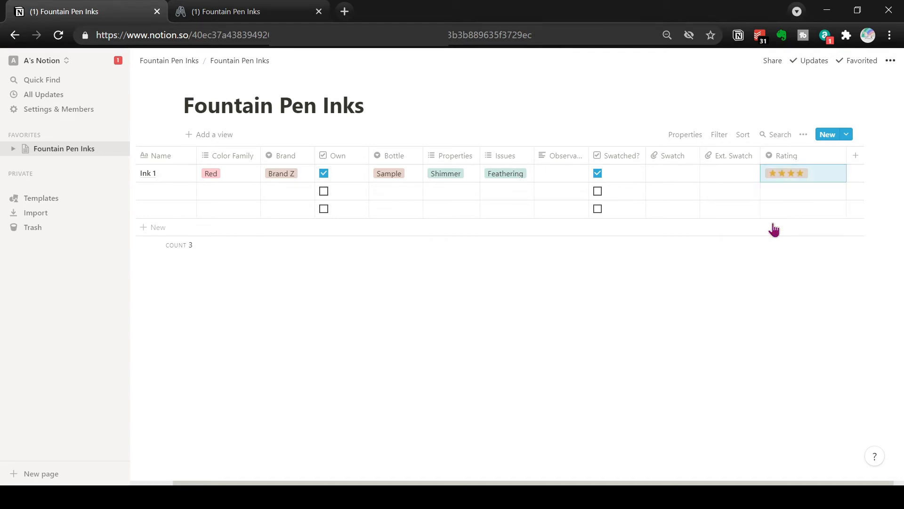
Copy the text of the ⭐⭐⭐⭐⭐ Rating option and set that option's color to Yellow
click(830, 171)
click(886, 209)
key(ctrl+c)
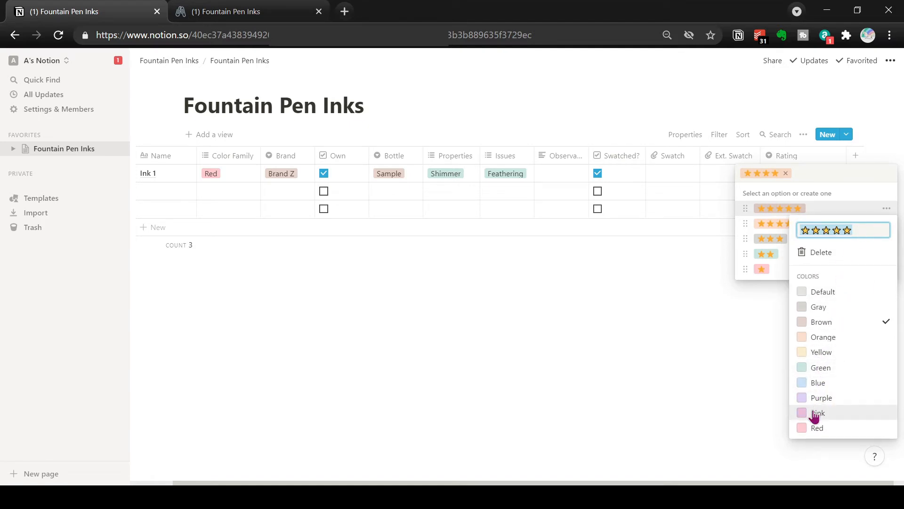
click(814, 415)
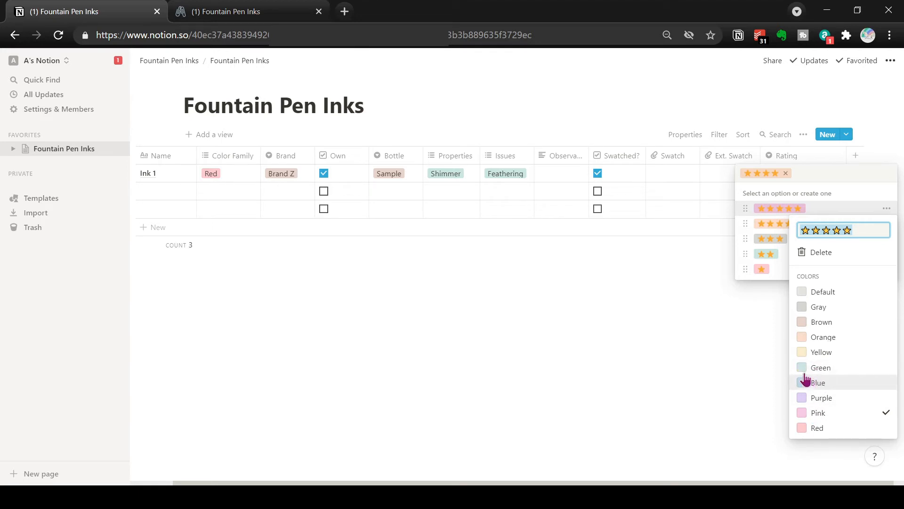
click(814, 356)
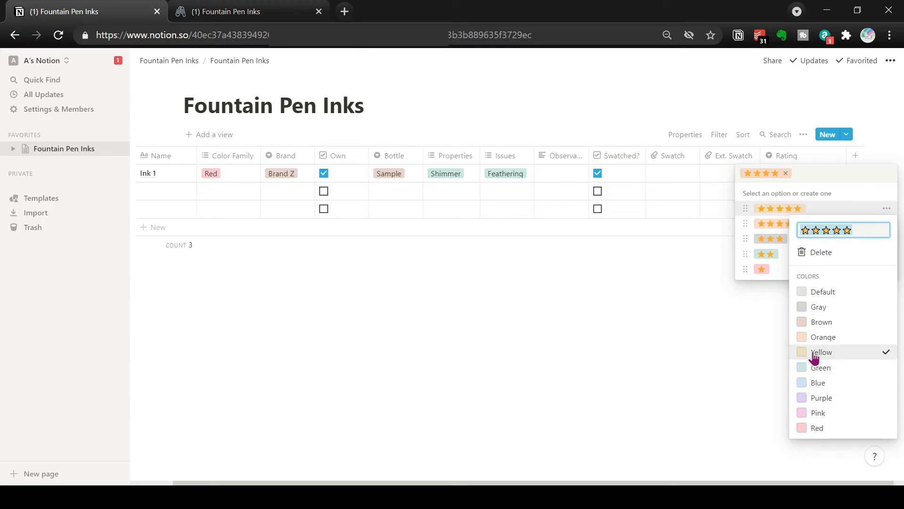
click(771, 323)
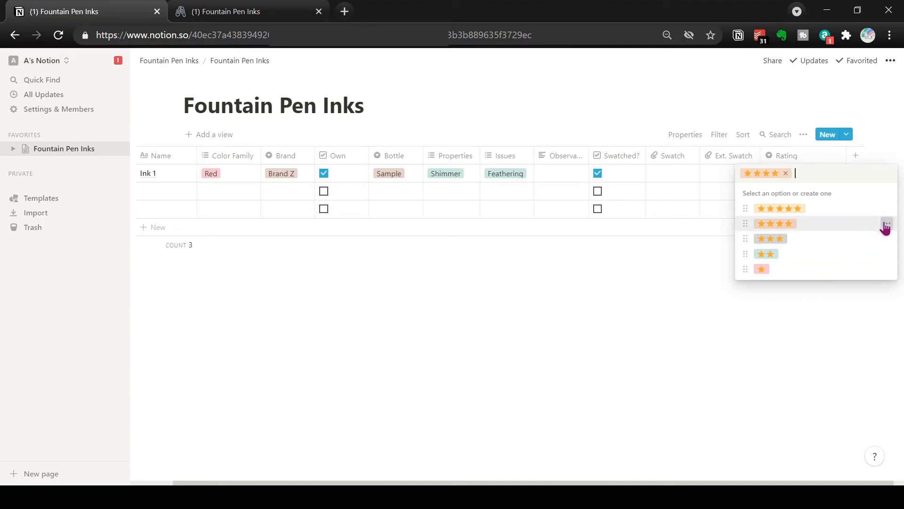
Set the color of the ⭐⭐⭐⭐ and ⭐⭐⭐ Rating options to Yellow
click(886, 225)
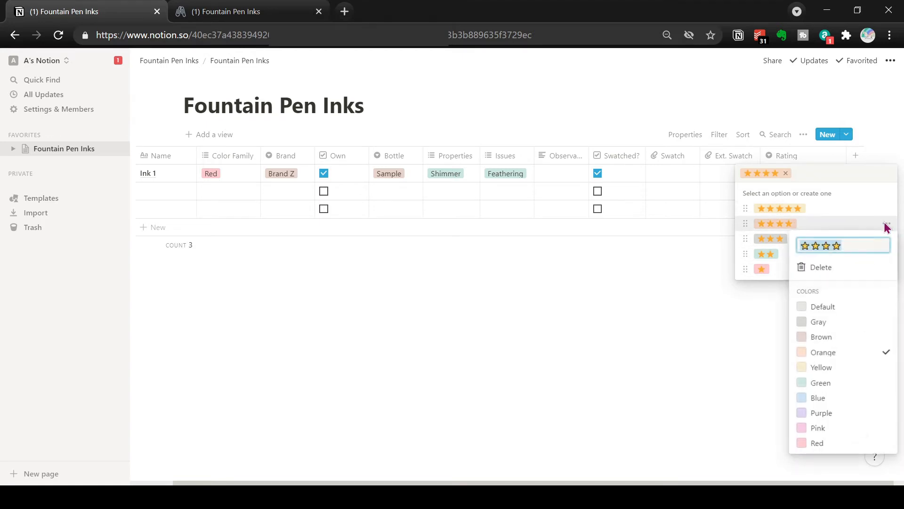
click(816, 370)
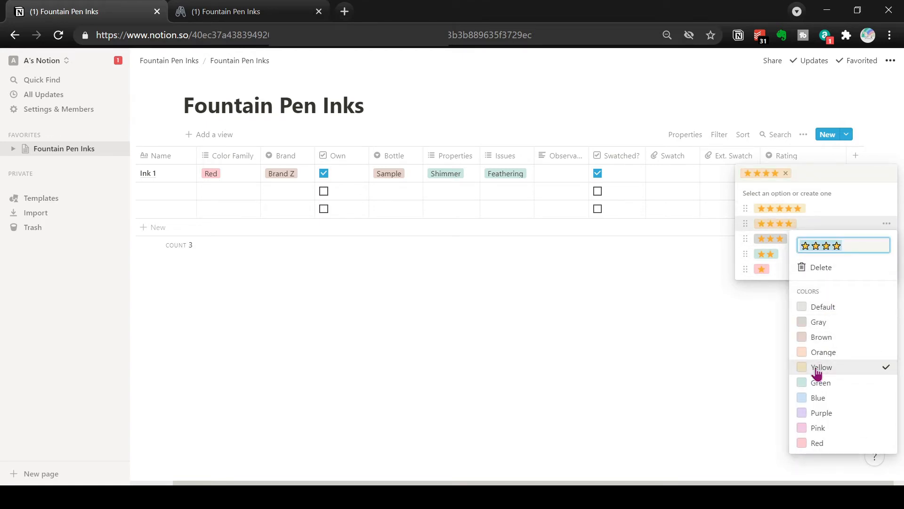
click(753, 334)
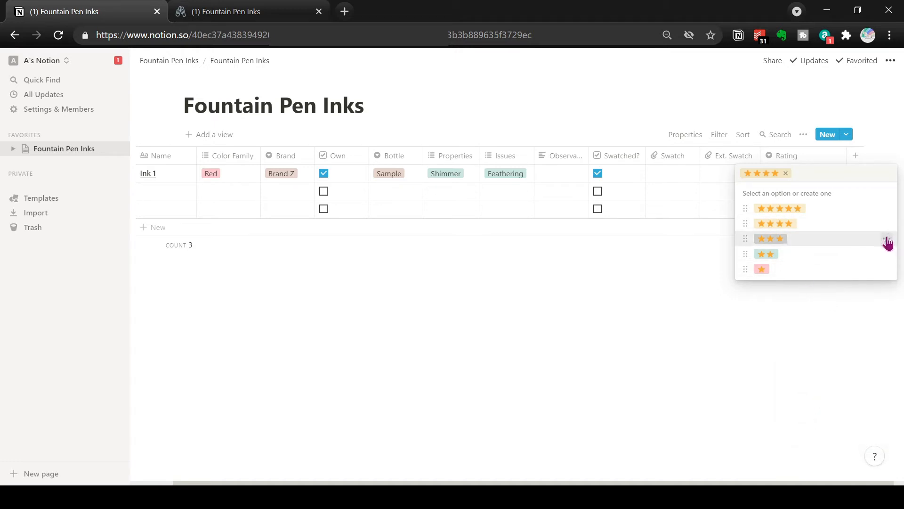
click(886, 240)
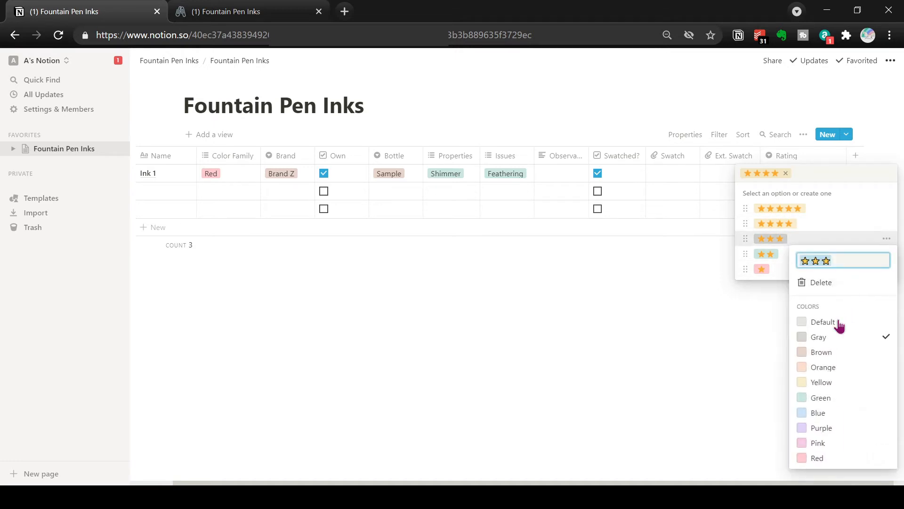
click(824, 382)
click(771, 327)
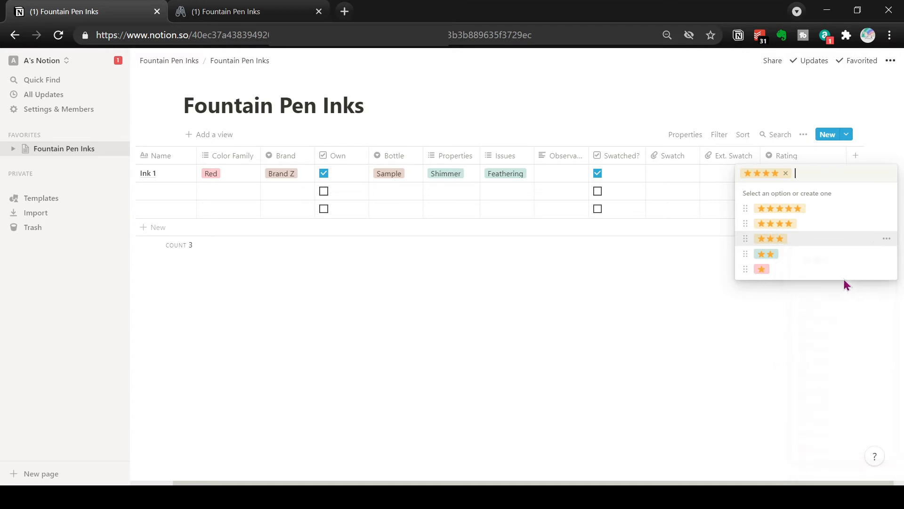
Set the color of the ⭐⭐ and ⭐ Rating options to Yellow and close the option list
click(887, 255)
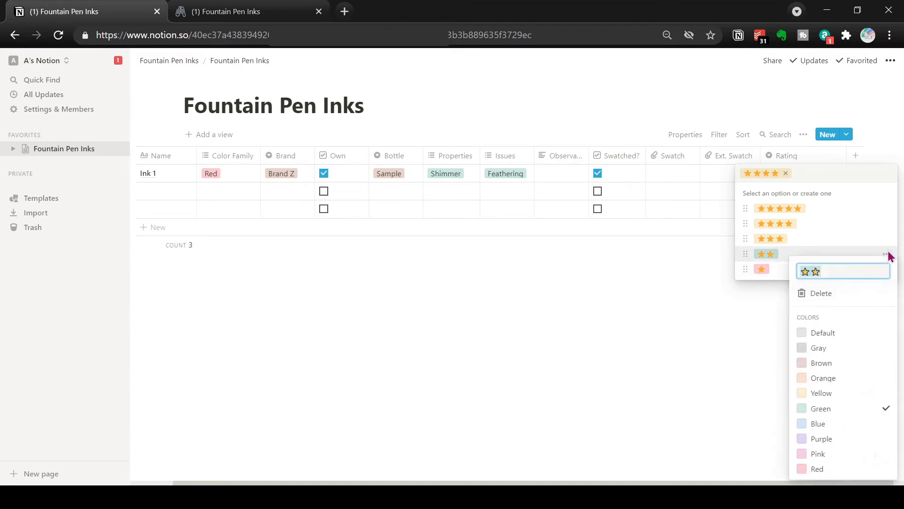
click(818, 395)
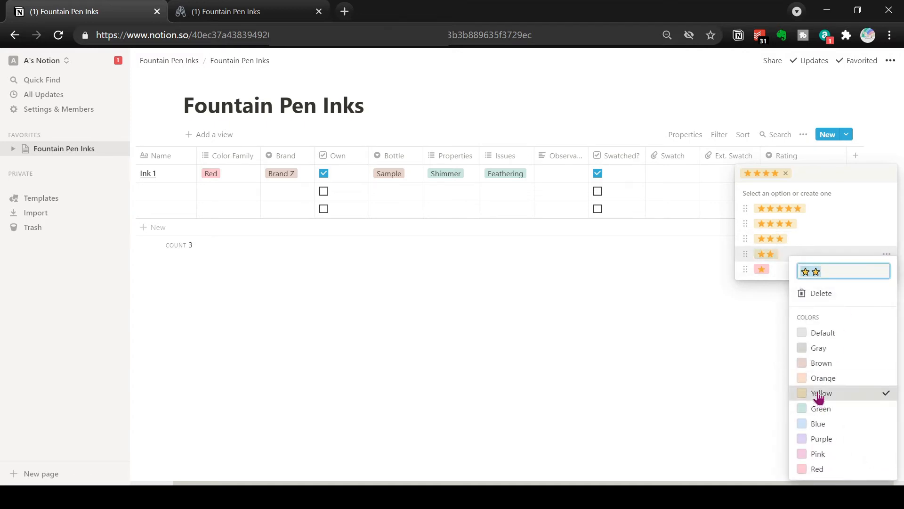
click(777, 333)
click(887, 270)
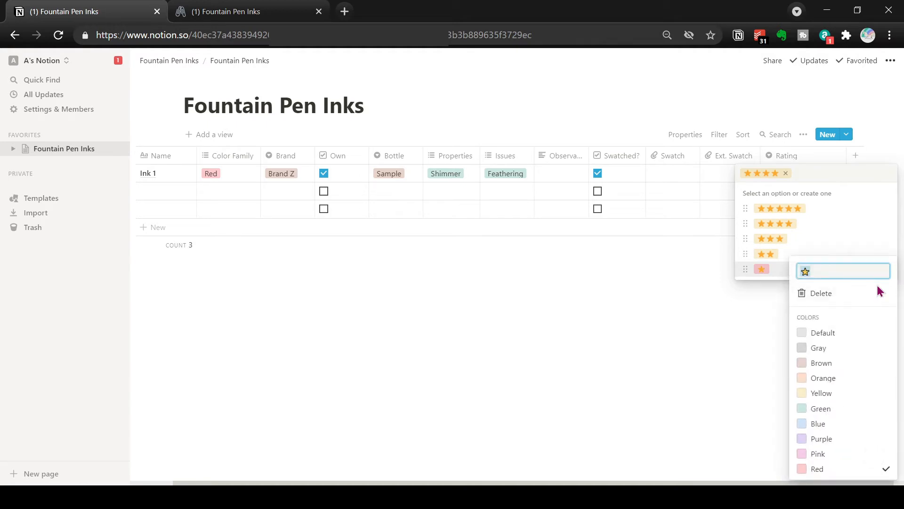
click(818, 393)
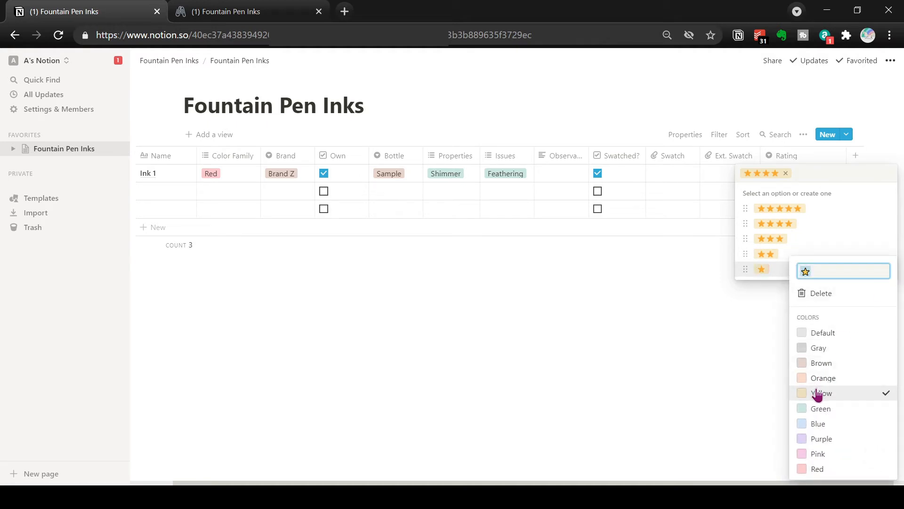
click(767, 364)
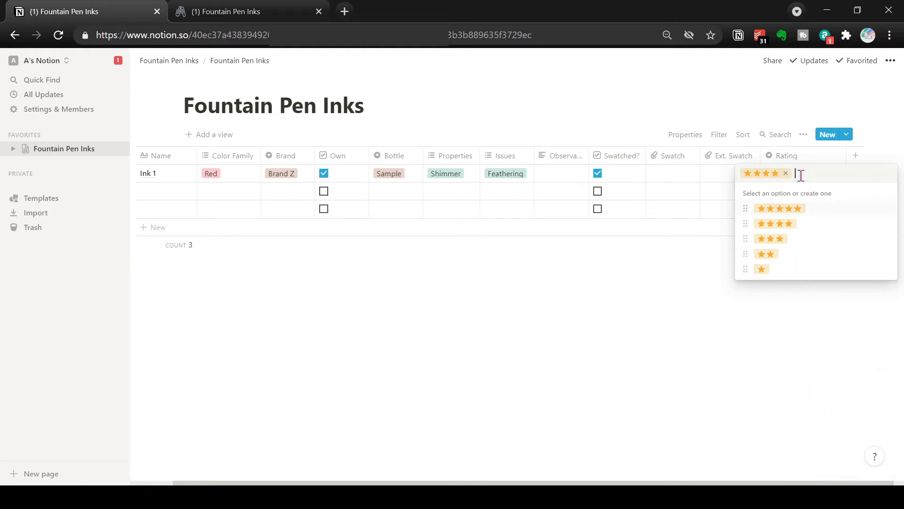
key(Escape)
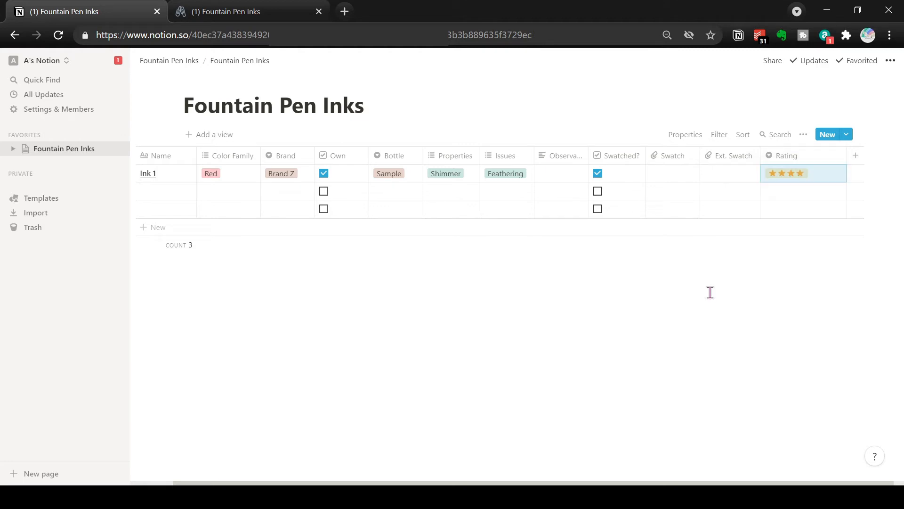
Rename the Rating column to a single ⭐ using the copied stars, and narrow the column
click(782, 156)
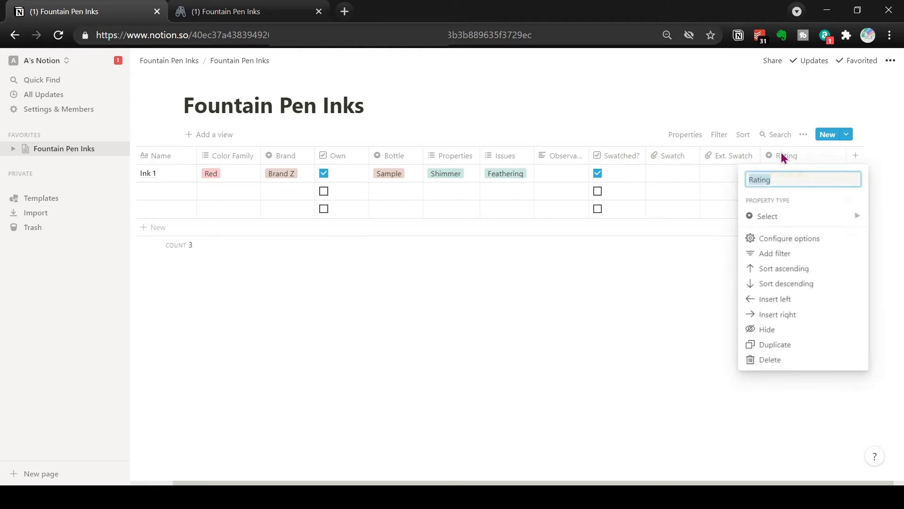
key(ctrl+v)
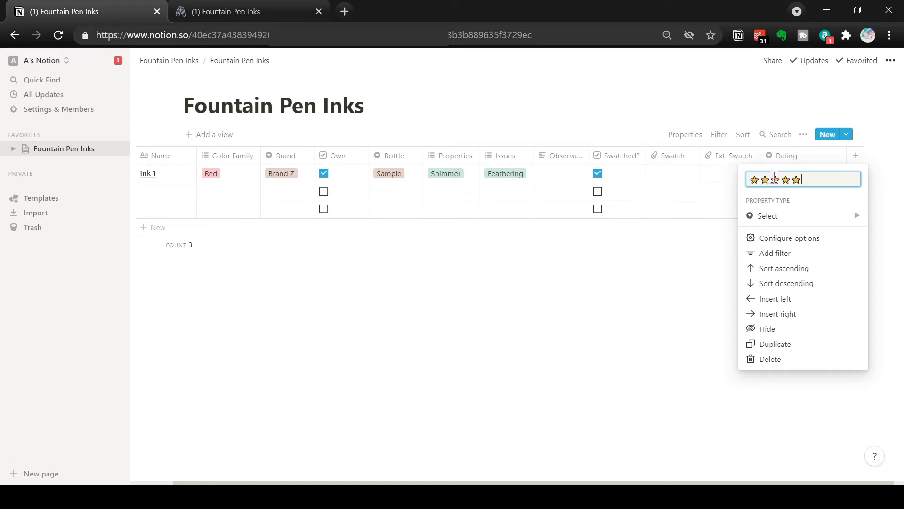
drag(758, 181, 812, 181)
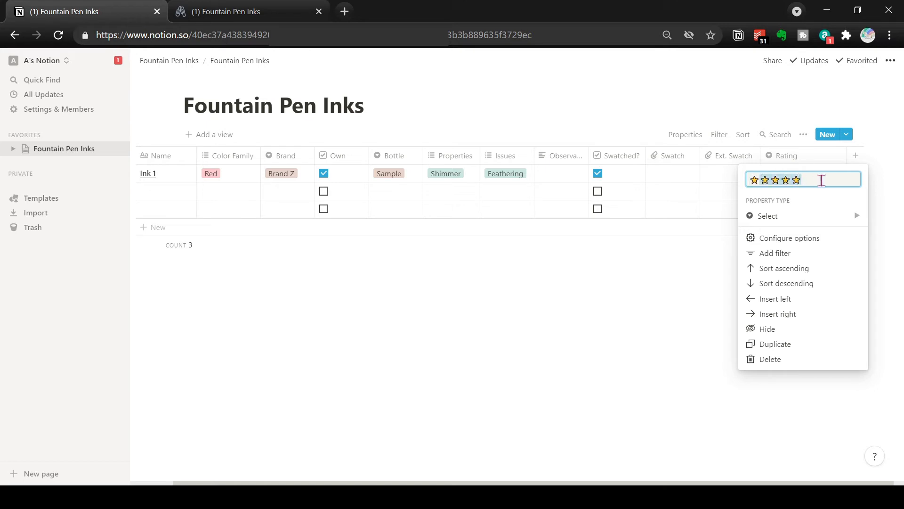
key(BackSpace)
key(Return)
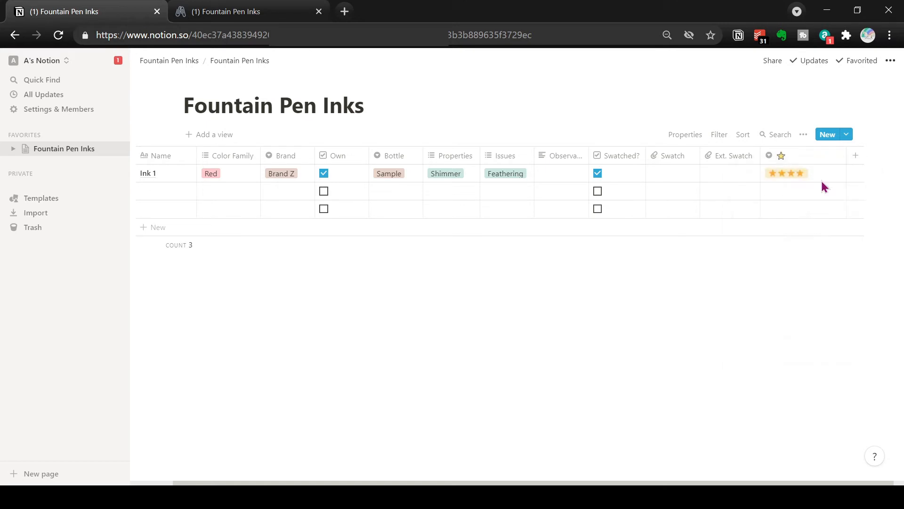
drag(847, 154, 818, 165)
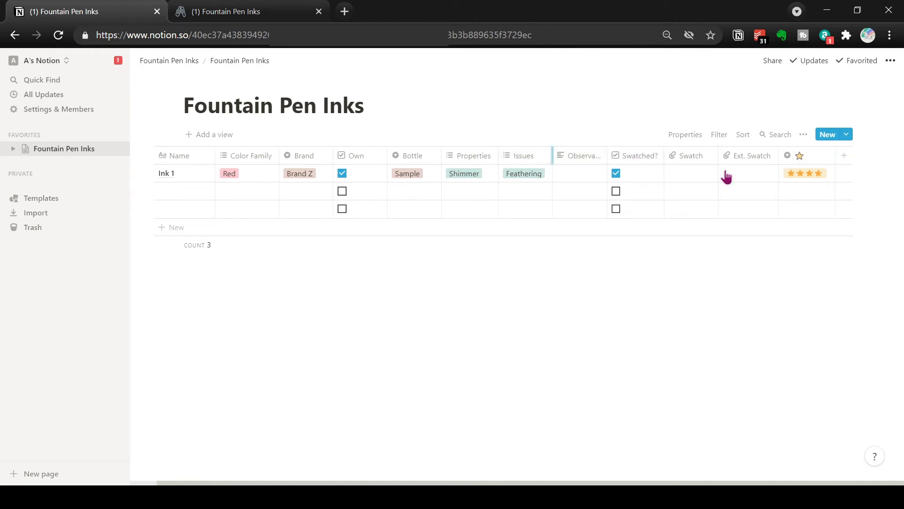
Add a text column named Notes after the ⭐ column
click(844, 155)
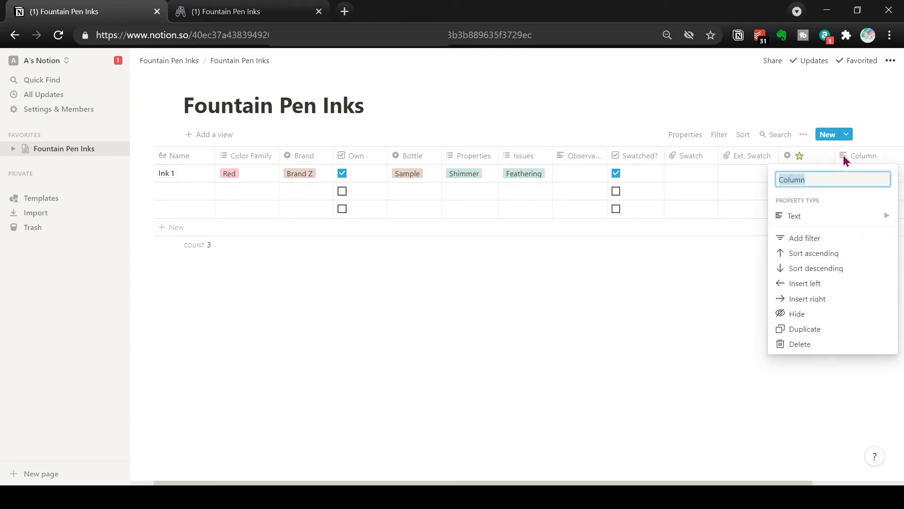
text(notes)
key(Return)
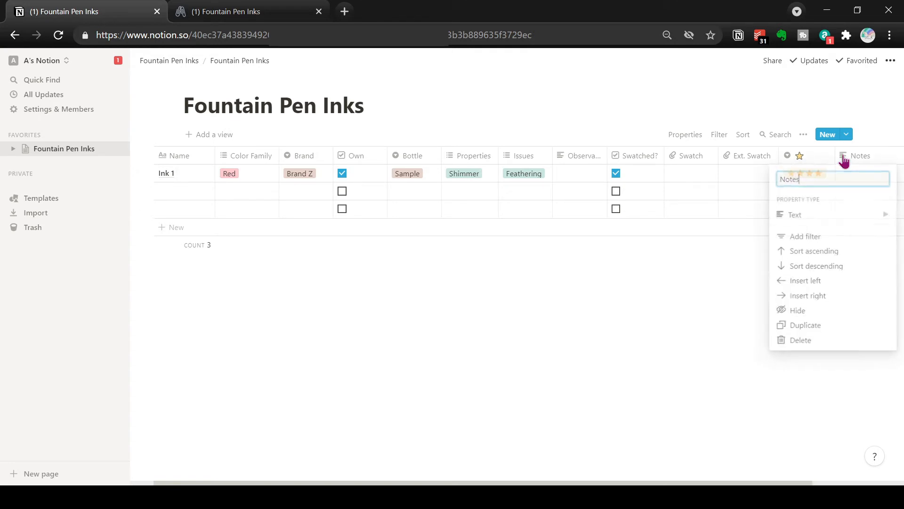
scroll(759, 309, right, 3)
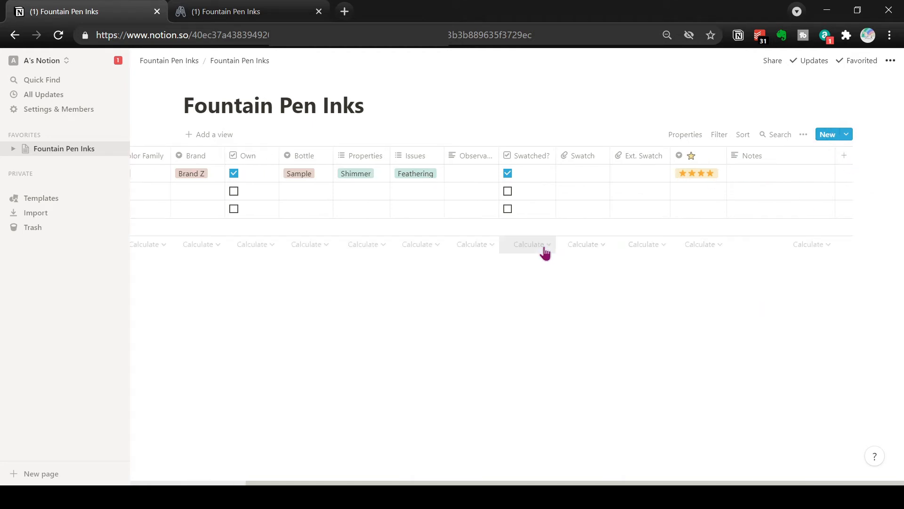
scroll(502, 292, left, 3)
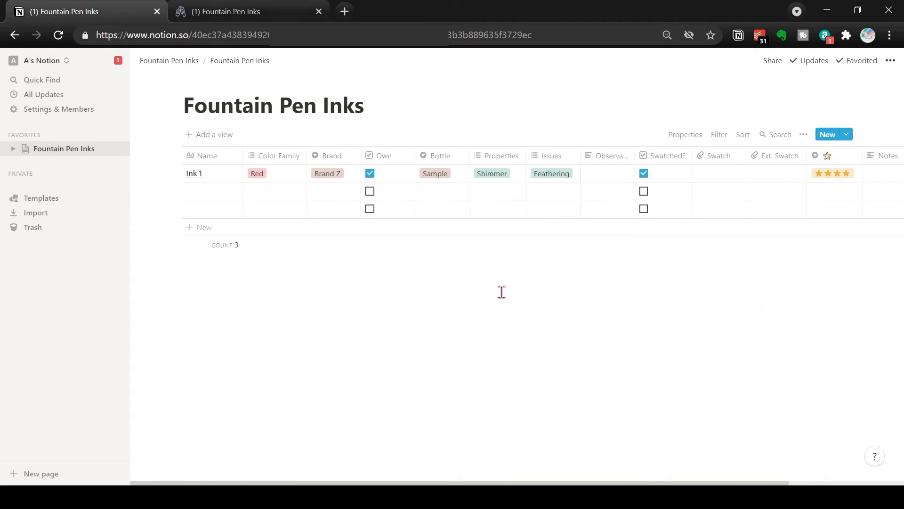
Name the second ink Cactus Fruit Eel and create the option Magenta for its Color Family
click(194, 191)
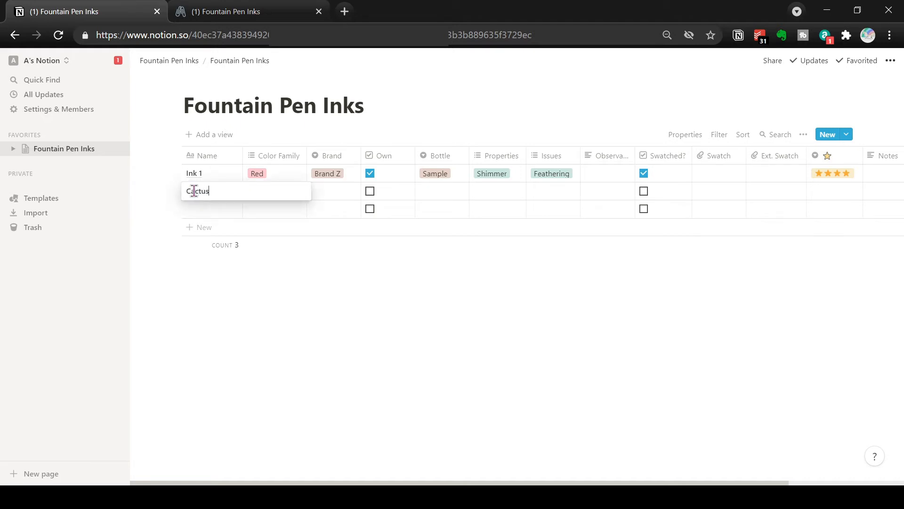
text(Cactus Fruit Eel)
key(Tab)
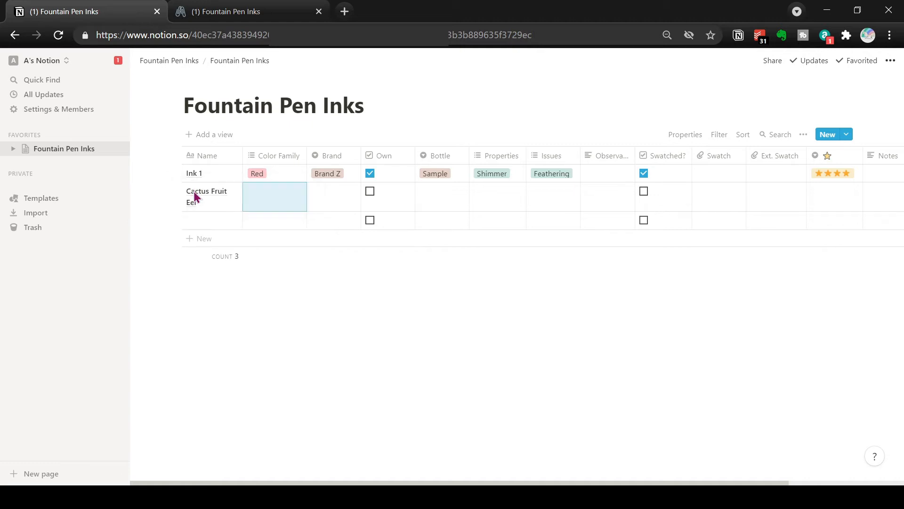
text(Magenta)
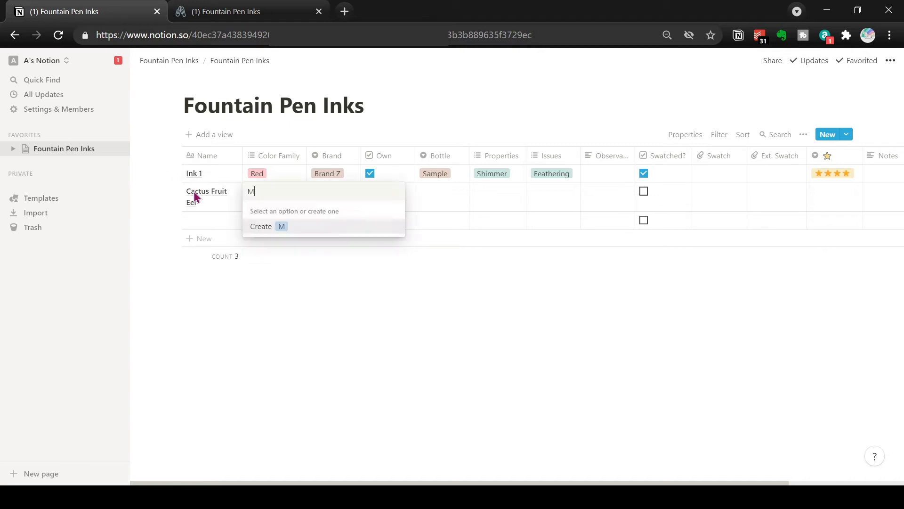
click(294, 227)
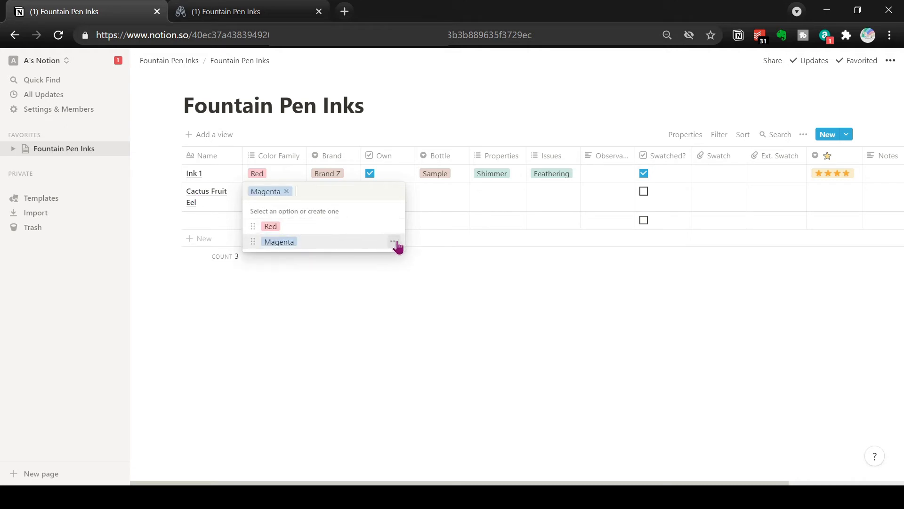
Set the color of the Magenta option in Color Family to Pink
click(396, 241)
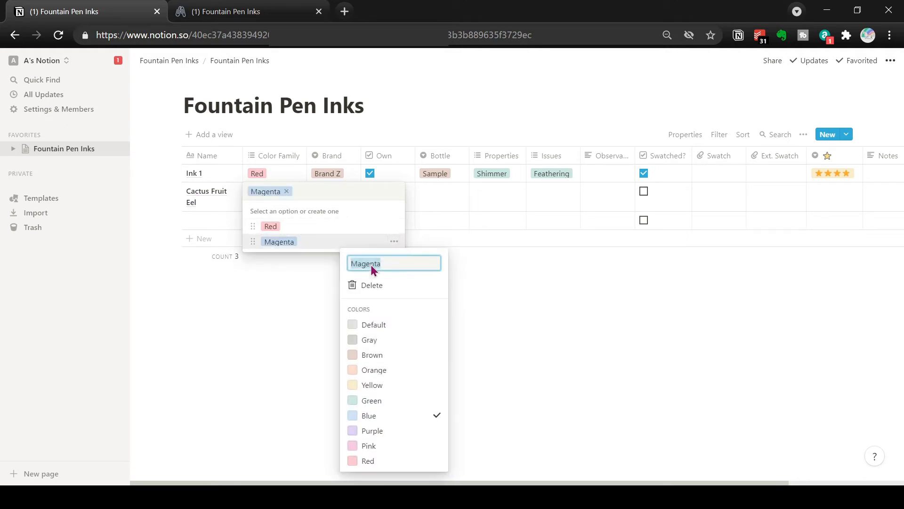
click(370, 431)
click(371, 447)
click(292, 347)
Create the option Noodler's as the Brand of Cactus Fruit Eel
click(325, 198)
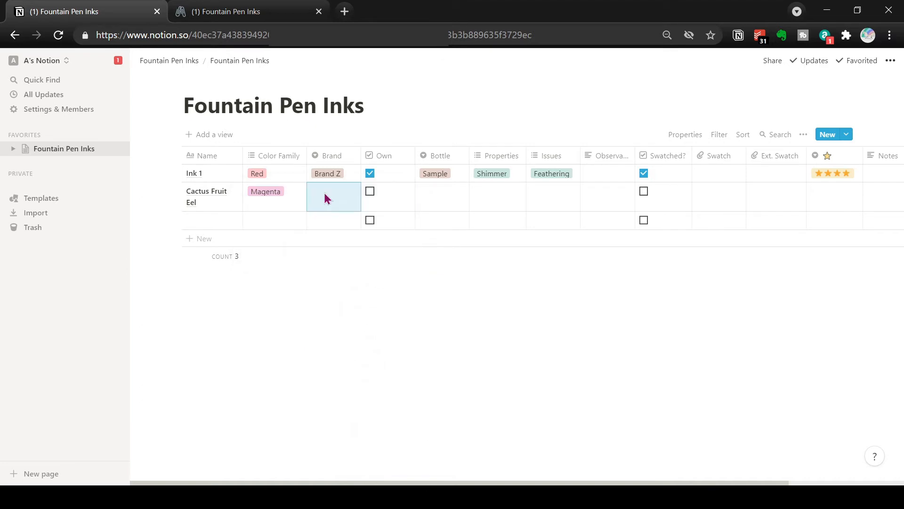
text(Noo)
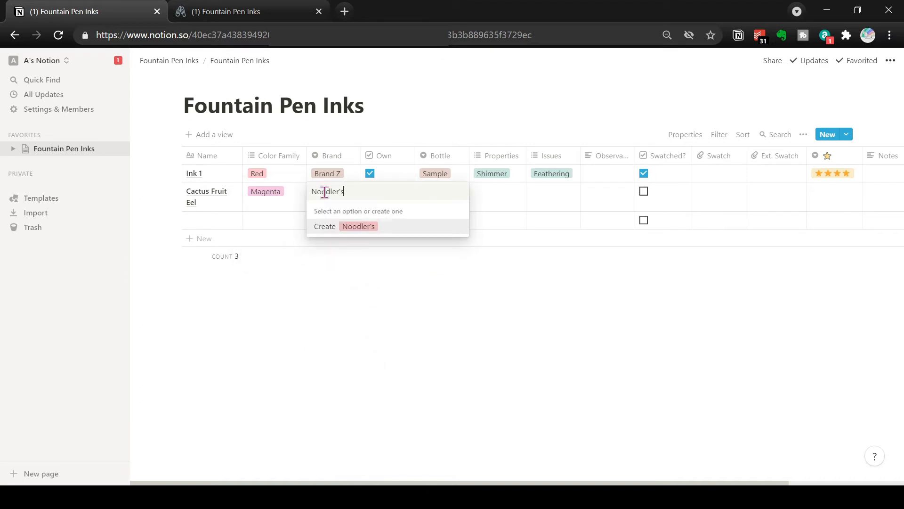
text(dler's)
click(366, 230)
key(Right)
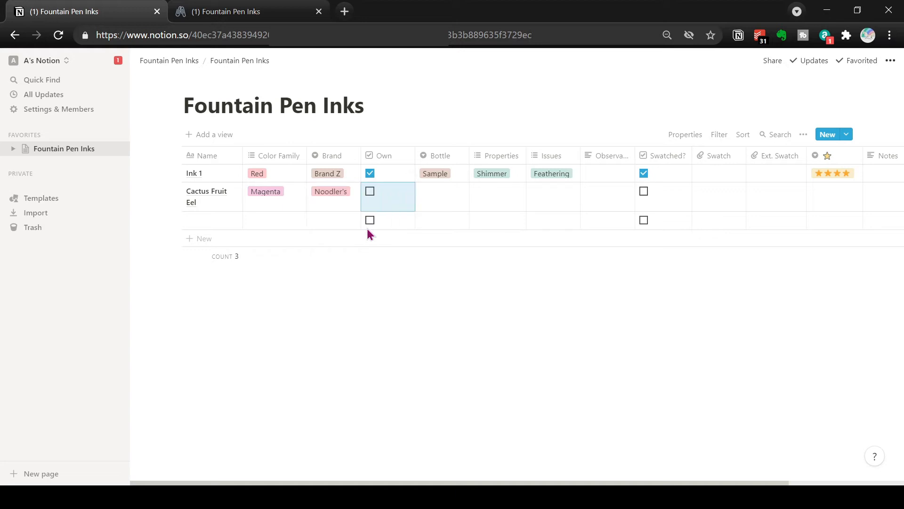
Mark Cactus Fruit Eel as owned and set its Bottle field to the option Bottle
click(371, 191)
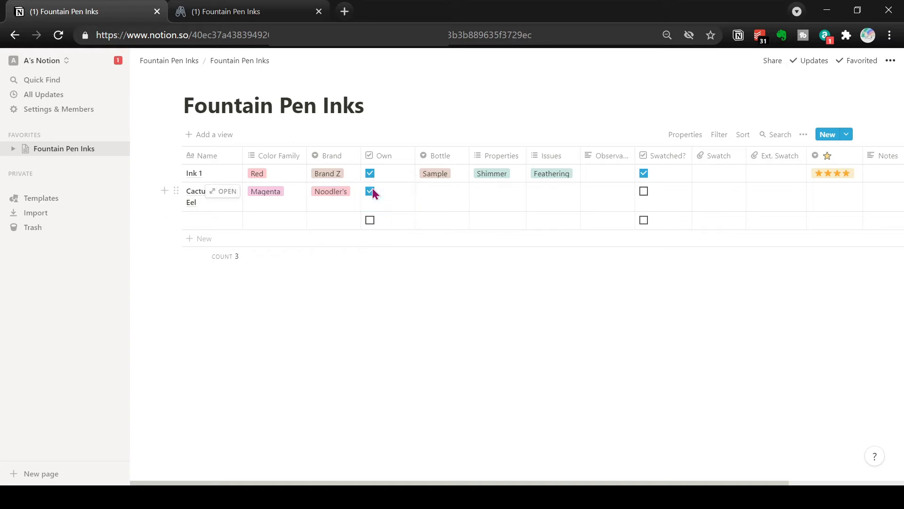
click(441, 201)
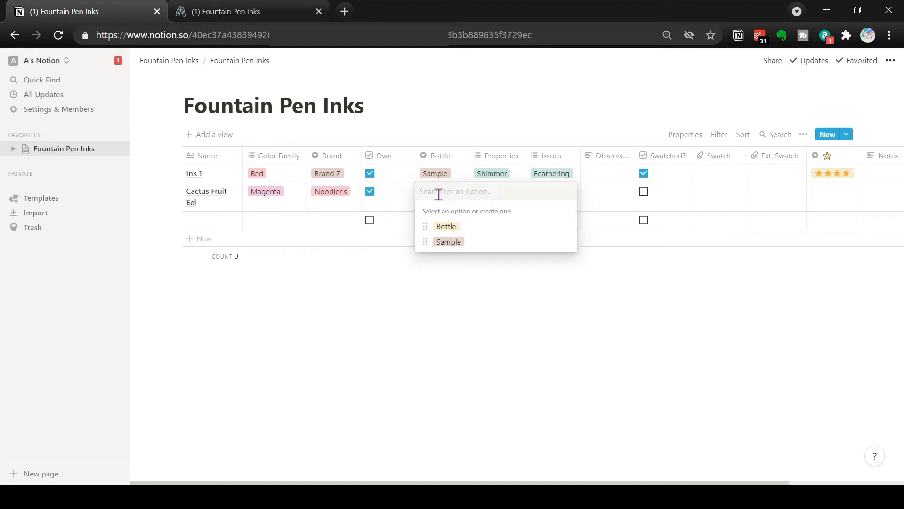
click(445, 228)
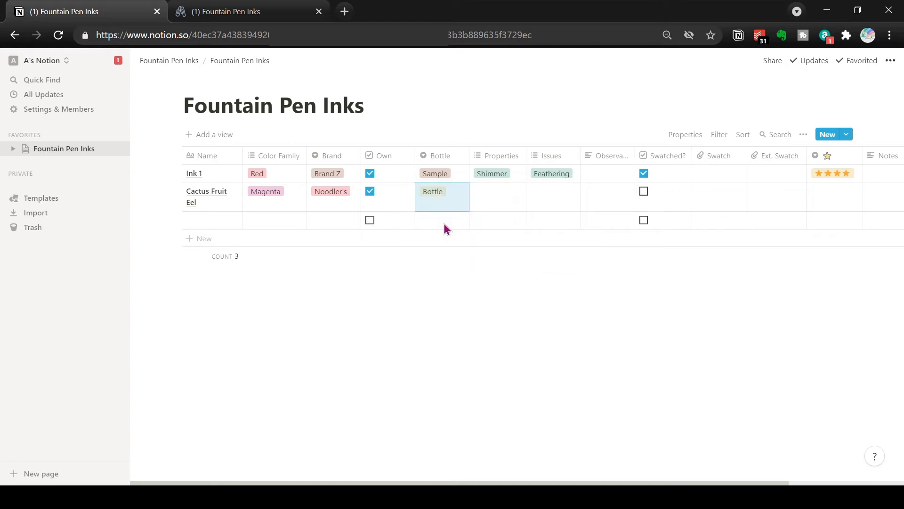
Give Cactus Fruit Eel the Properties option Lubricated
click(501, 185)
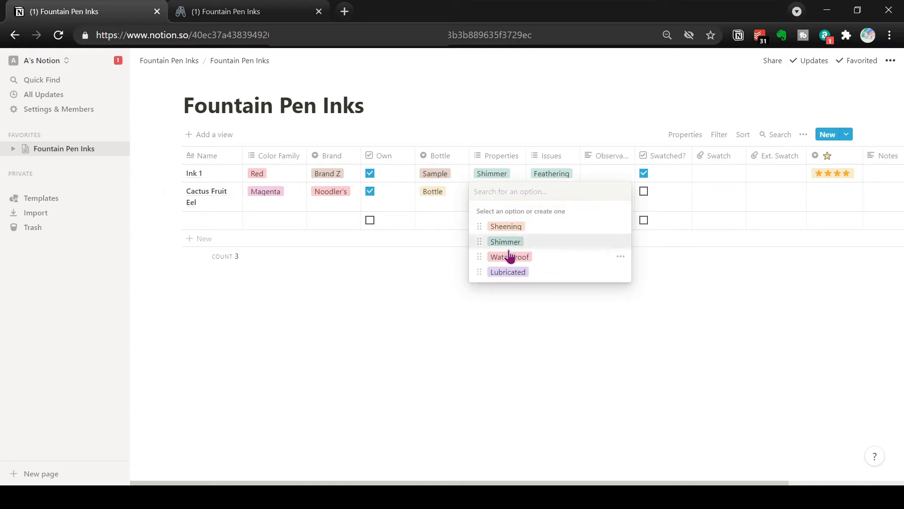
click(514, 272)
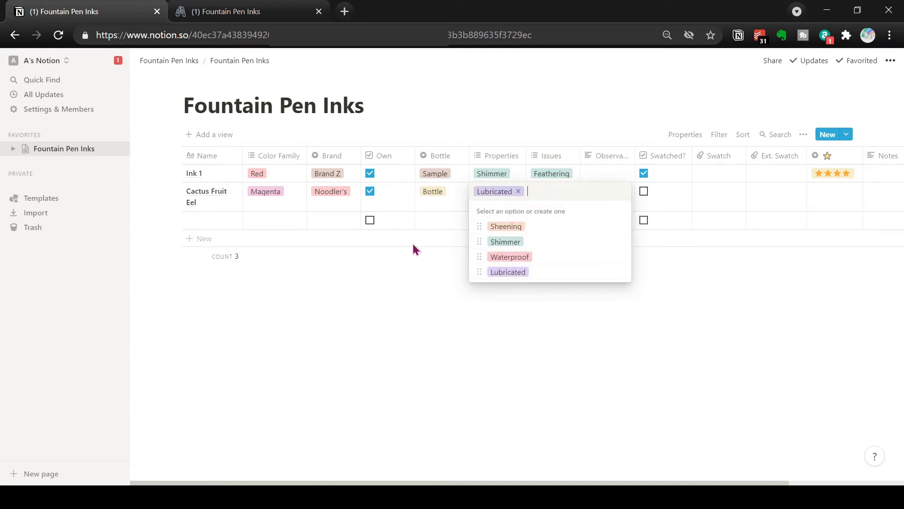
key(Escape)
Set the Issues of Cactus Fruit Eel to Dry and mark the ink as swatched
click(544, 197)
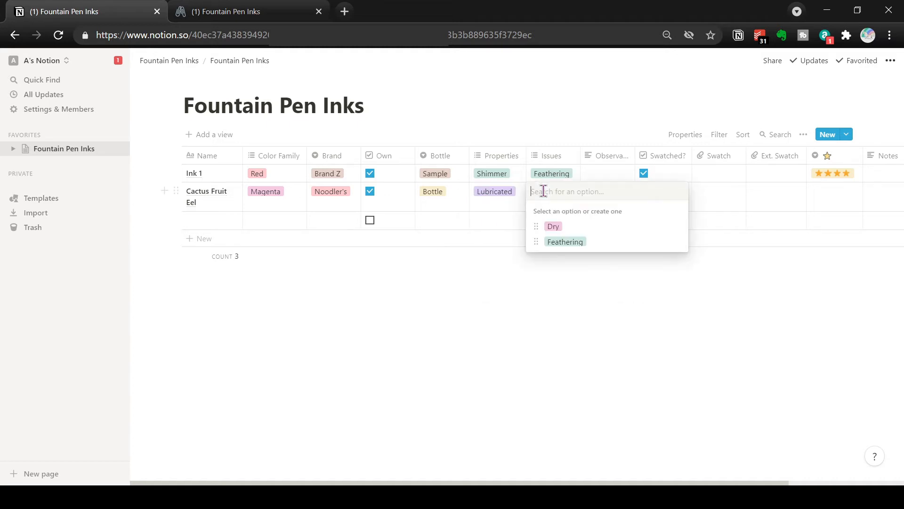
text(Dry)
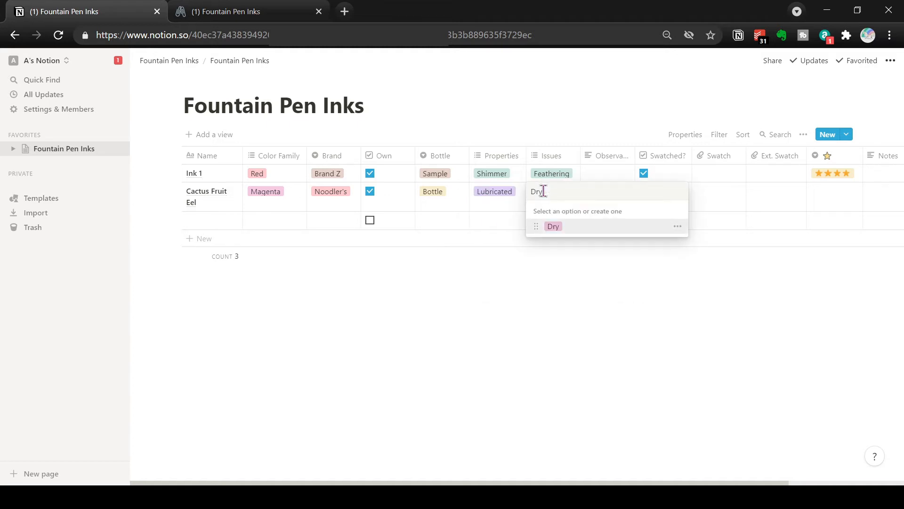
click(556, 231)
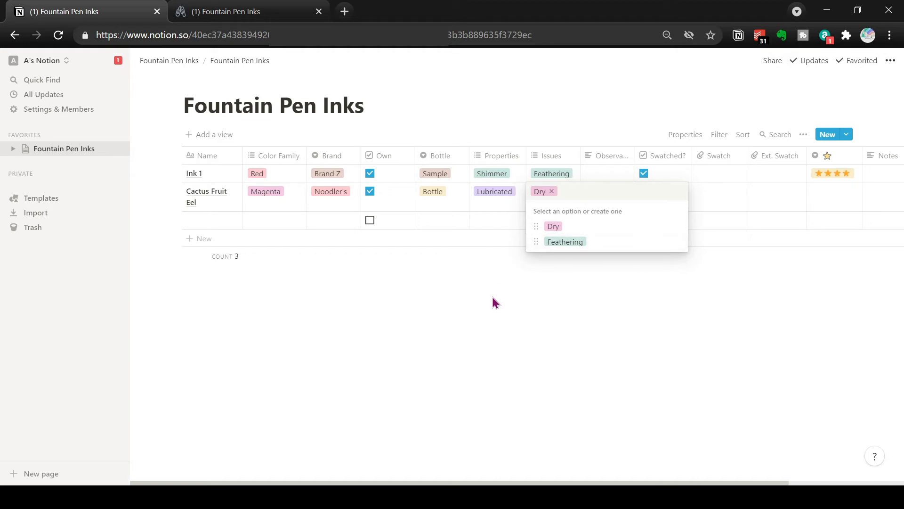
key(Escape)
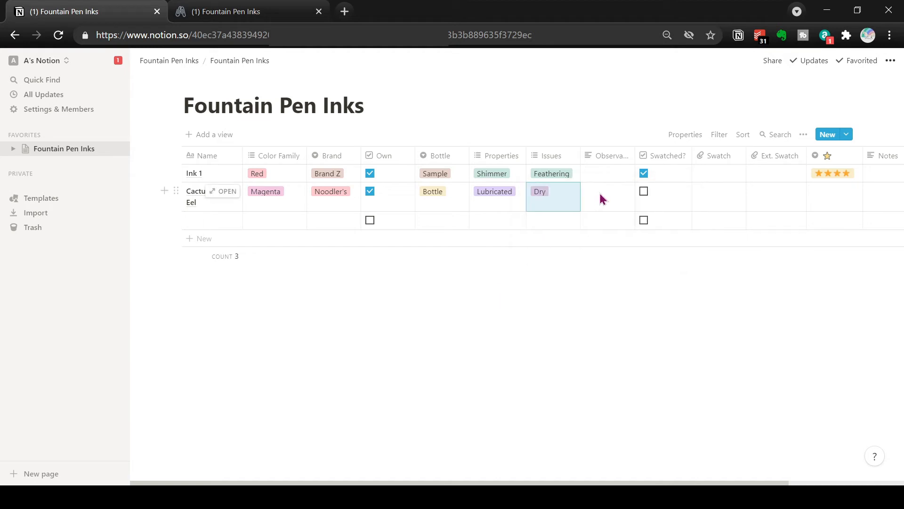
click(644, 193)
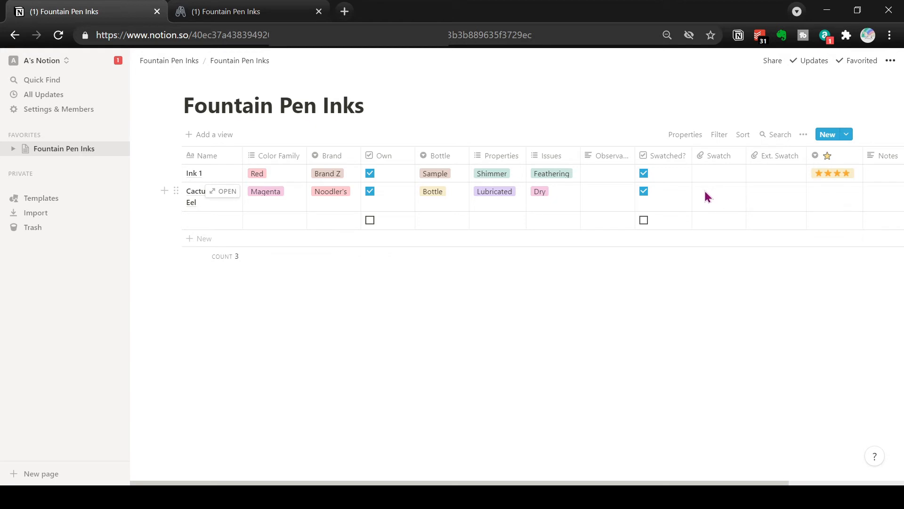
scroll(708, 196, right, 5)
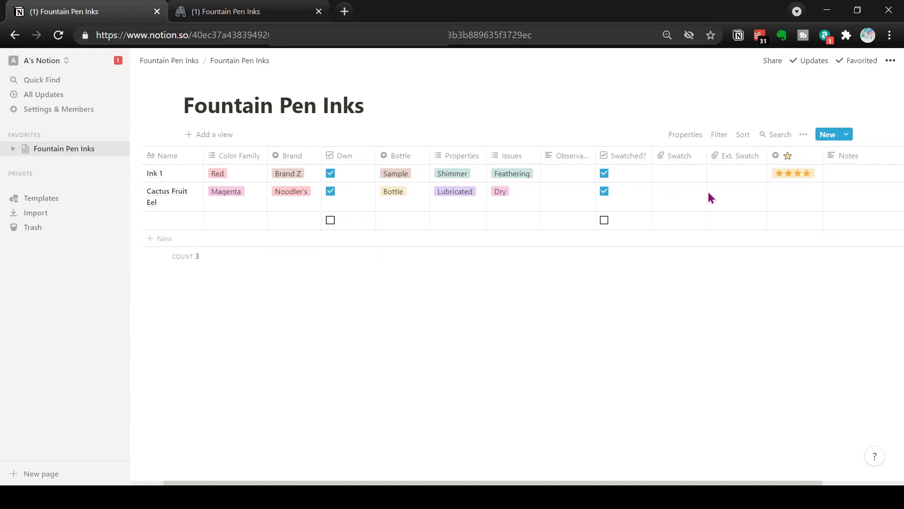
scroll(708, 190, left, 5)
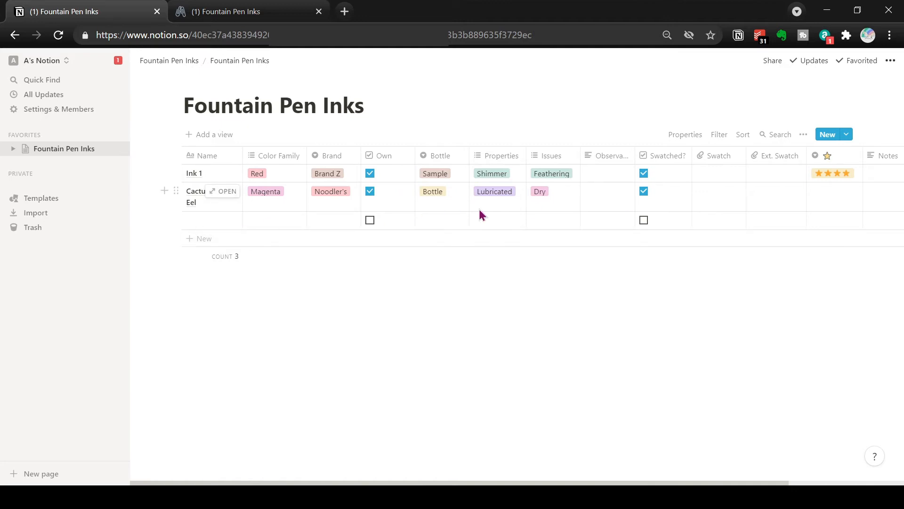
Add a checkbox column named Want after the Notes column and narrow it
scroll(481, 214, right, 3)
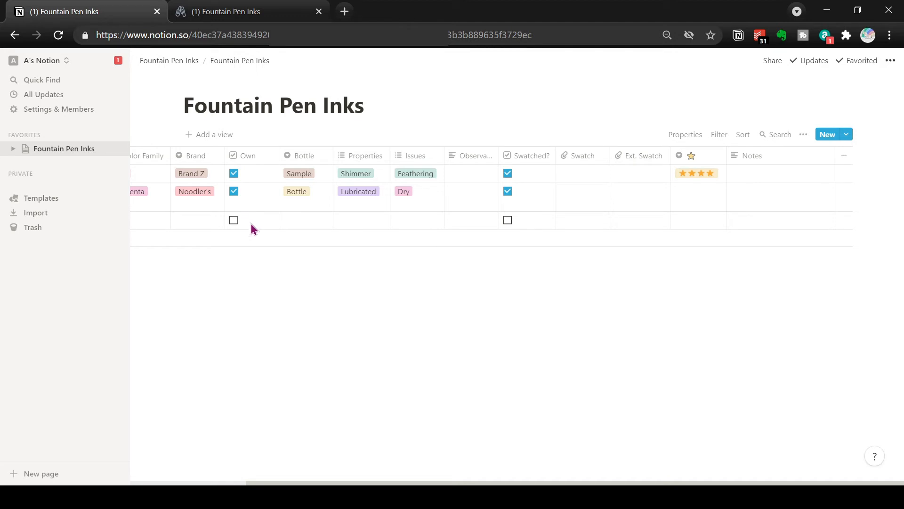
click(848, 156)
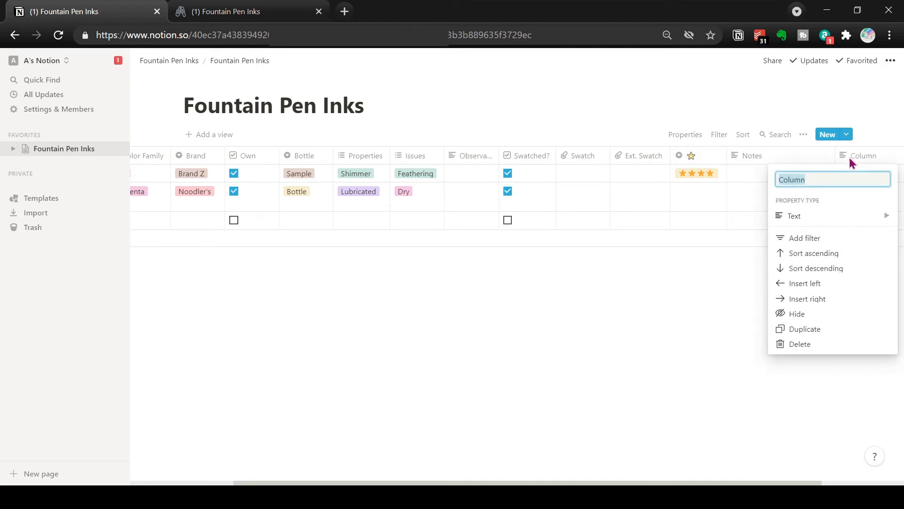
text(Want)
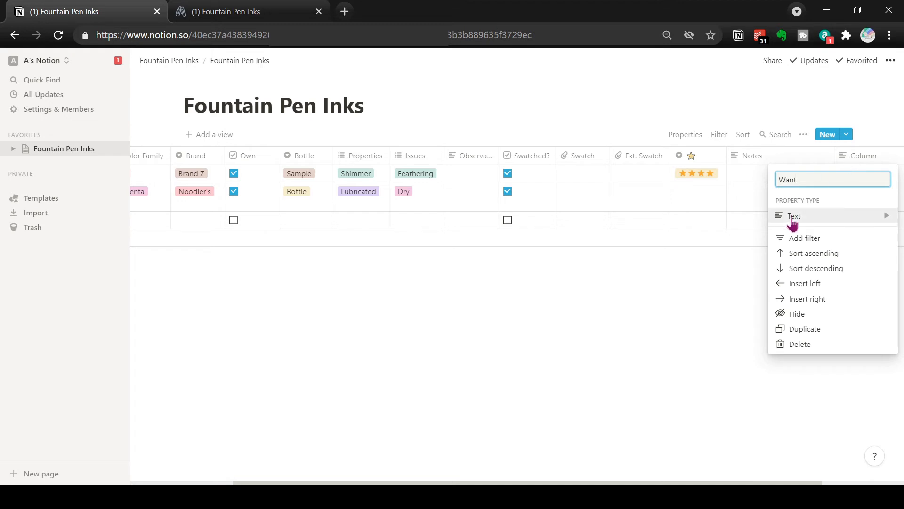
click(793, 221)
click(716, 223)
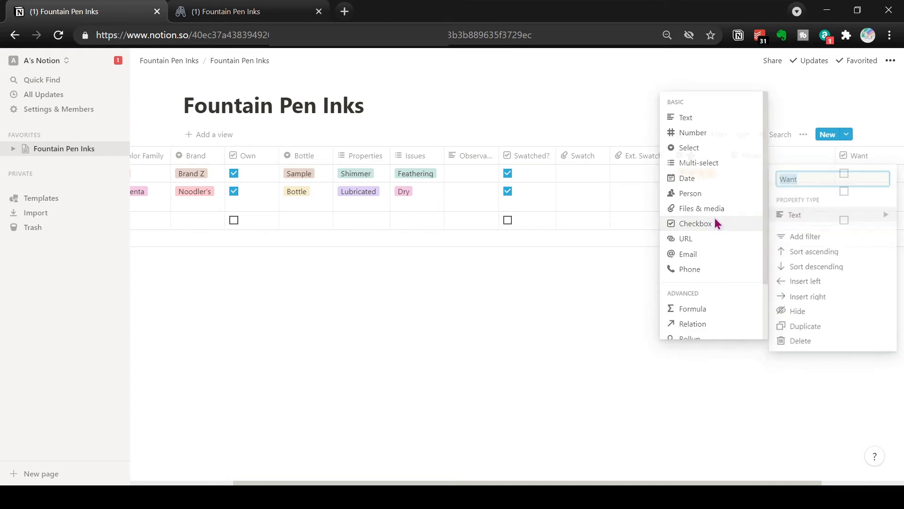
scroll(735, 258, right, 2)
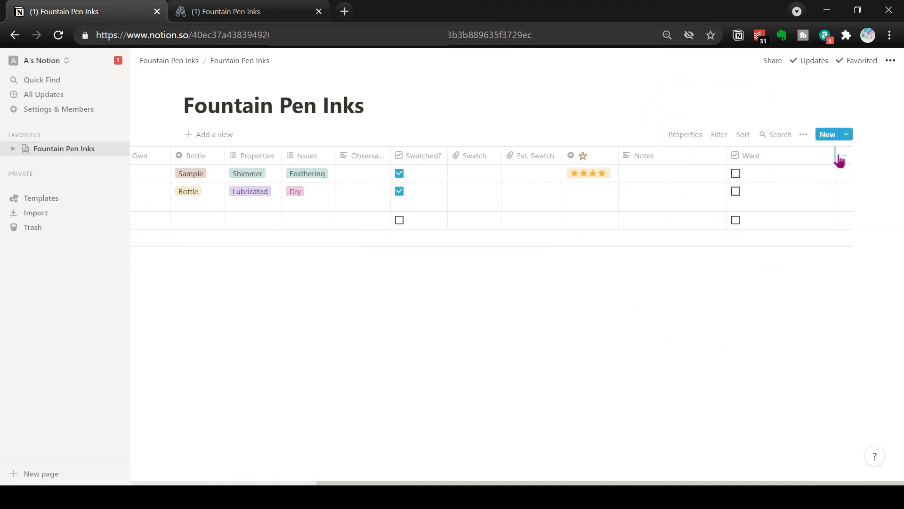
drag(833, 154, 787, 160)
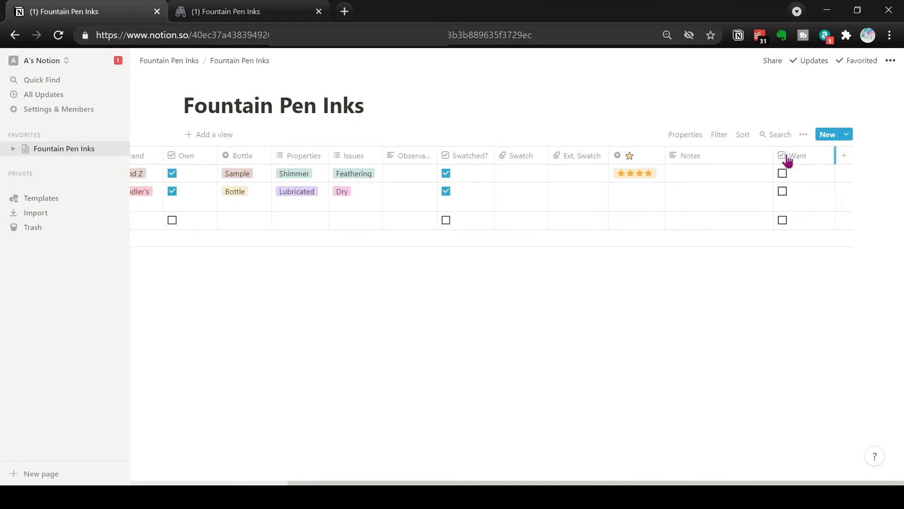
Rename the Want column to Top 10 Wish List and move it between the Own and Bottle columns
click(801, 157)
text(Top)
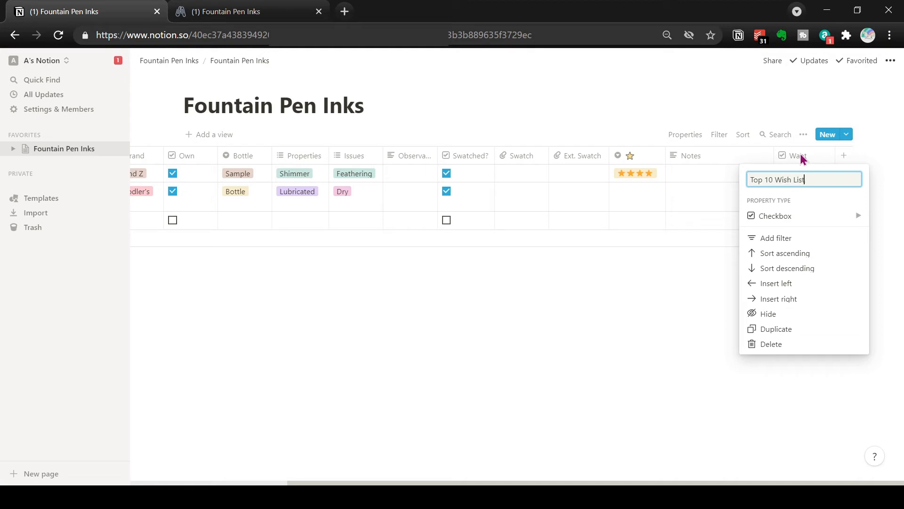
text( 10 Wish List)
key(Return)
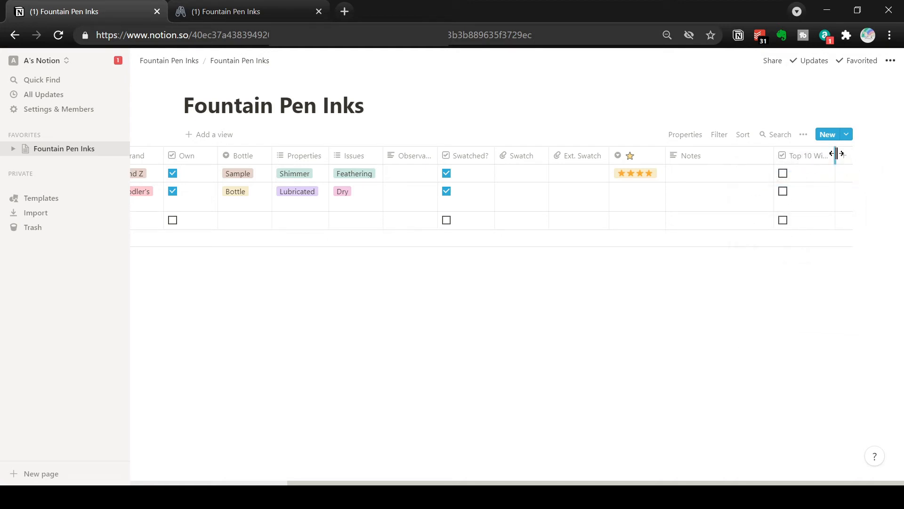
drag(837, 154, 258, 162)
scroll(322, 216, left, 4)
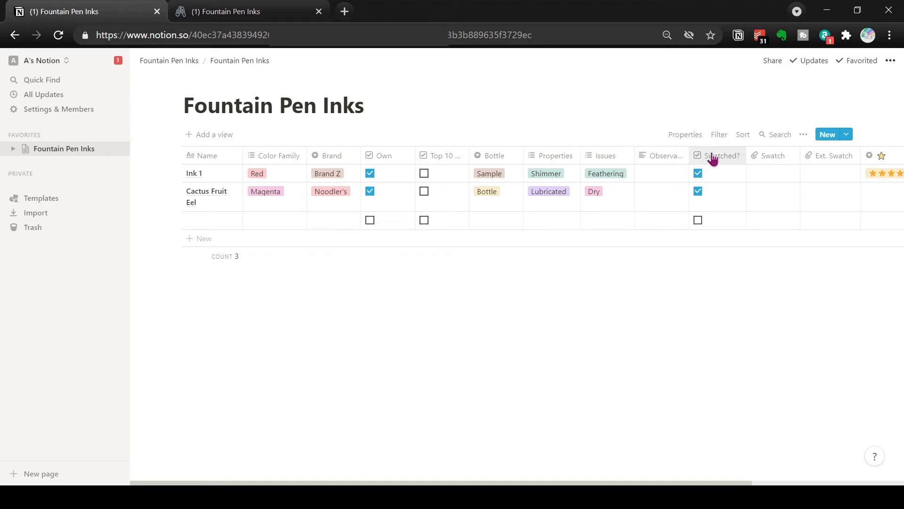
Move the Observations column directly before Notes and the ⭐ column directly after Bottle
drag(658, 160, 699, 156)
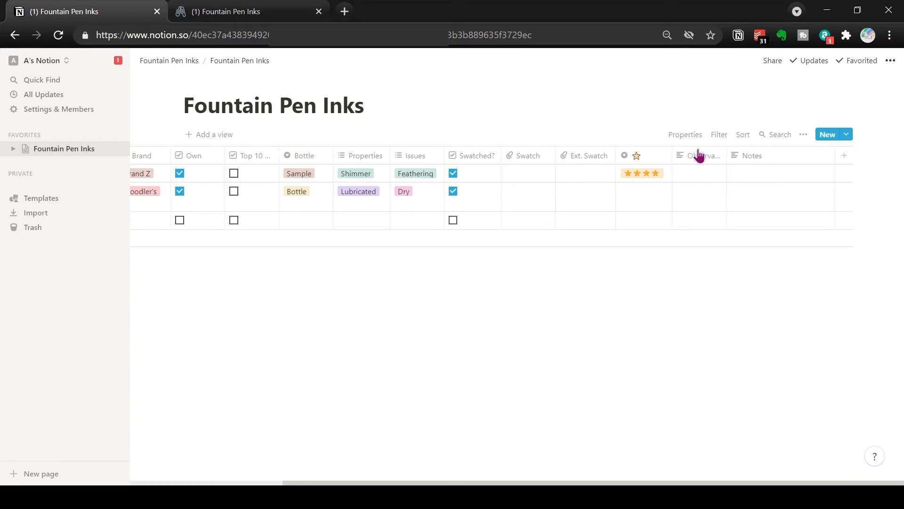
drag(638, 155, 347, 154)
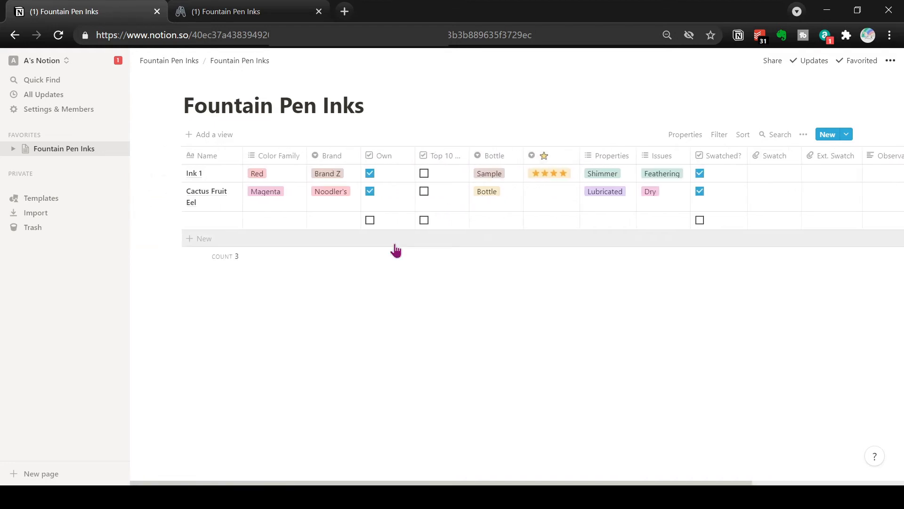
Name the third ink Syrah and create the options Burgundy for its Color Family and Diamine for its Brand
click(195, 221)
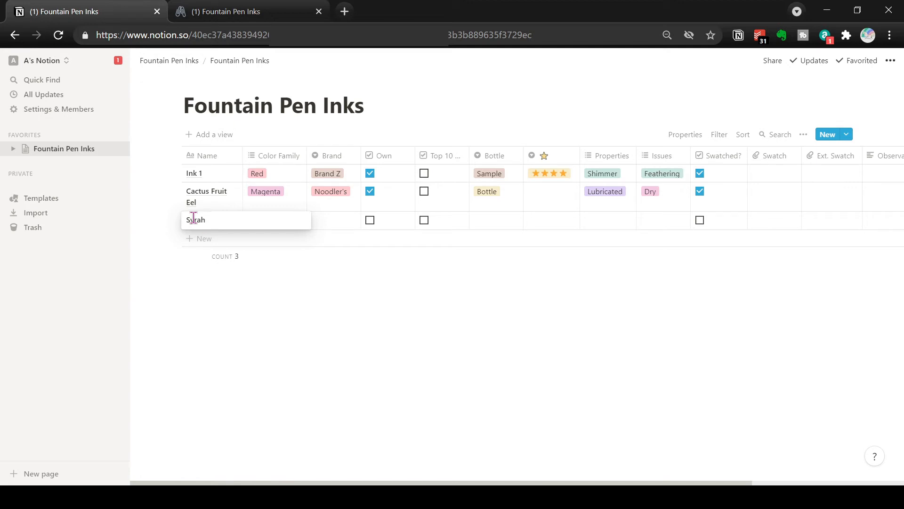
key(Tab)
text(Burgundy)
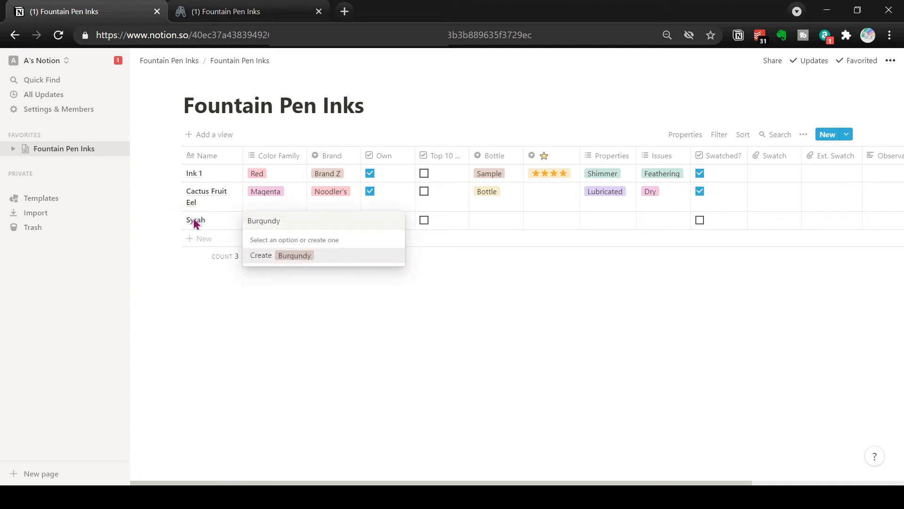
key(Return)
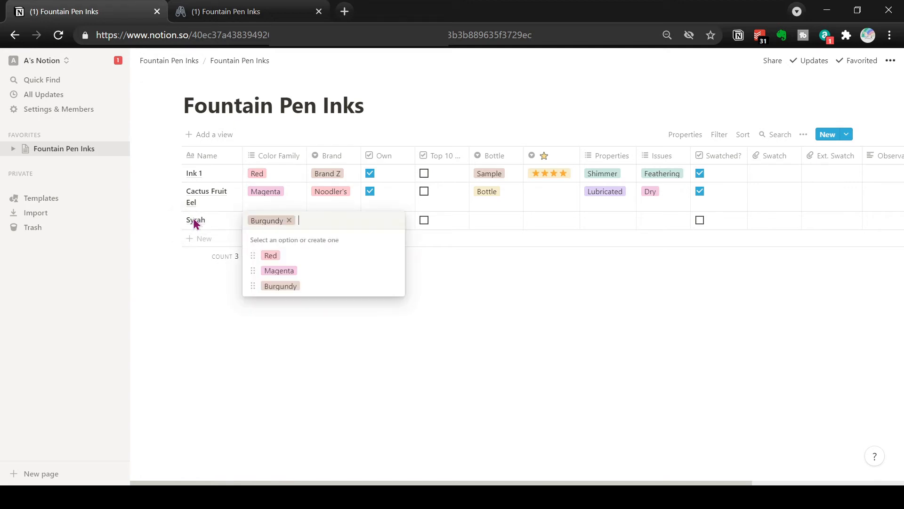
key(Tab)
text(Diamine)
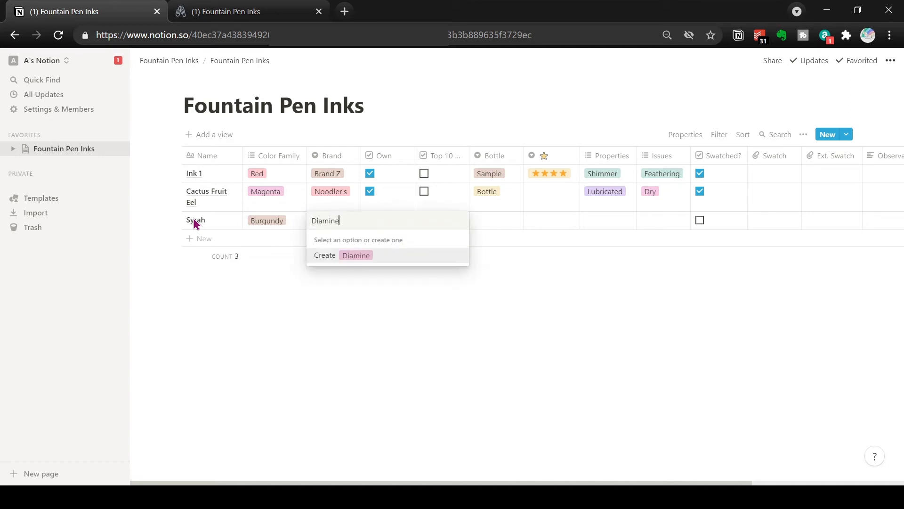
click(370, 258)
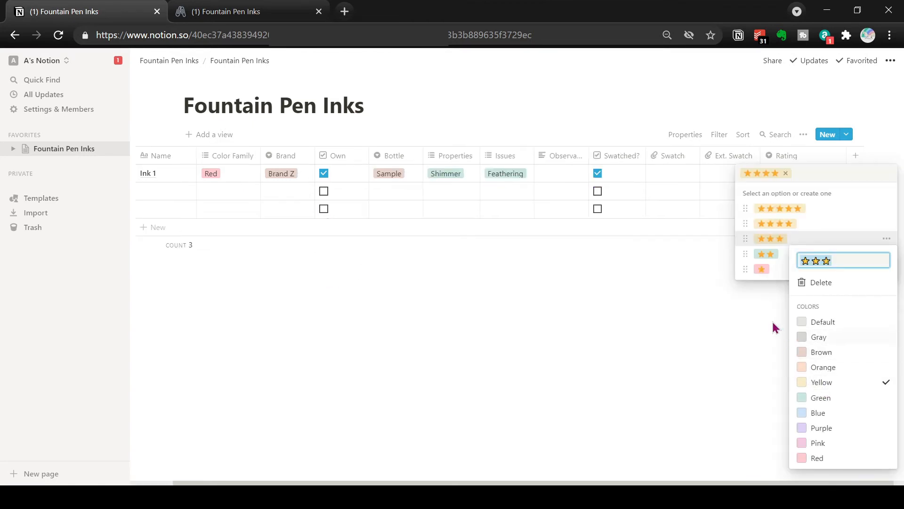
Set the color of the ⭐⭐ Rating option to Yellow and open the ⭐ option for editing
click(774, 327)
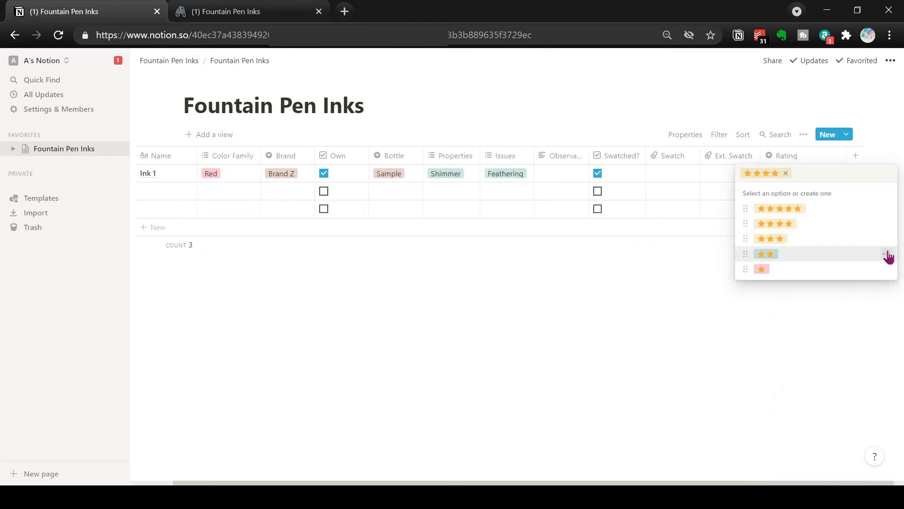
click(887, 254)
click(819, 392)
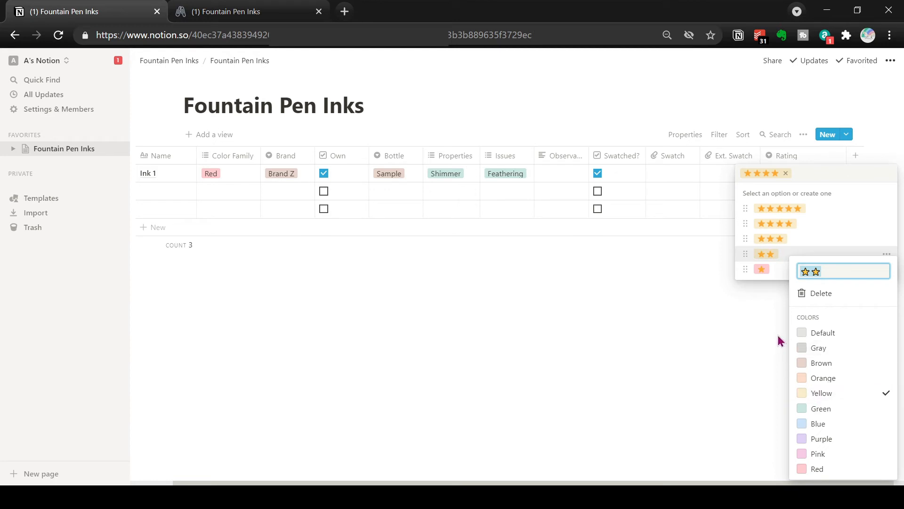
click(887, 272)
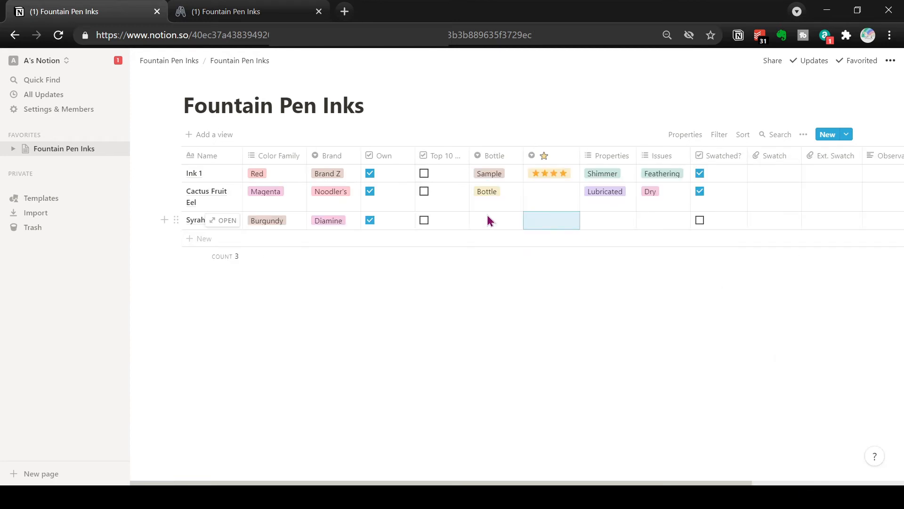
Set the Bottle value of the Syrah ink to Bottle and mark the ink as swatched
click(488, 219)
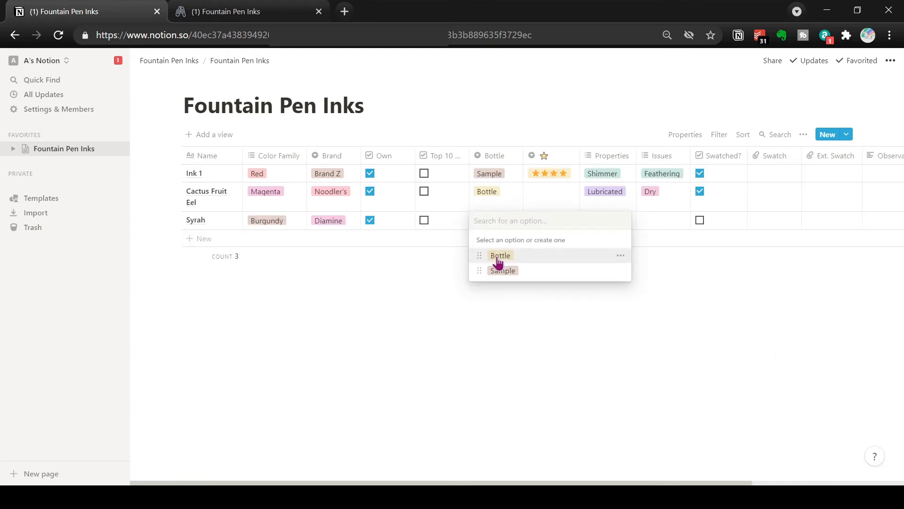
click(497, 258)
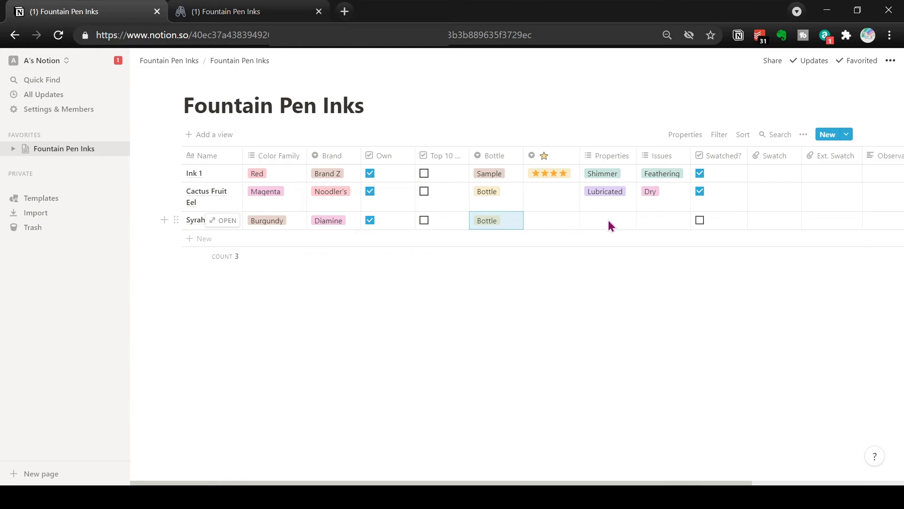
click(699, 220)
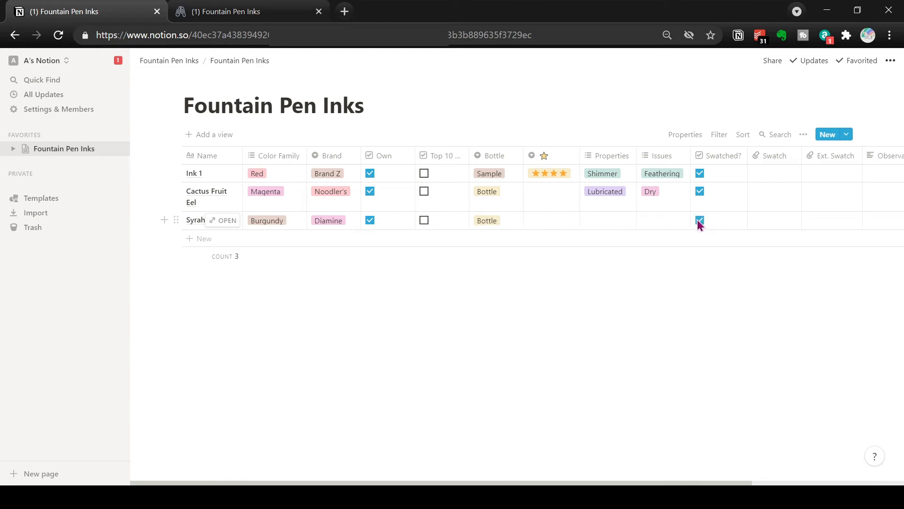
Add a new ink named Yama-Budo and assign it the existing Color Family option Magenta
click(197, 239)
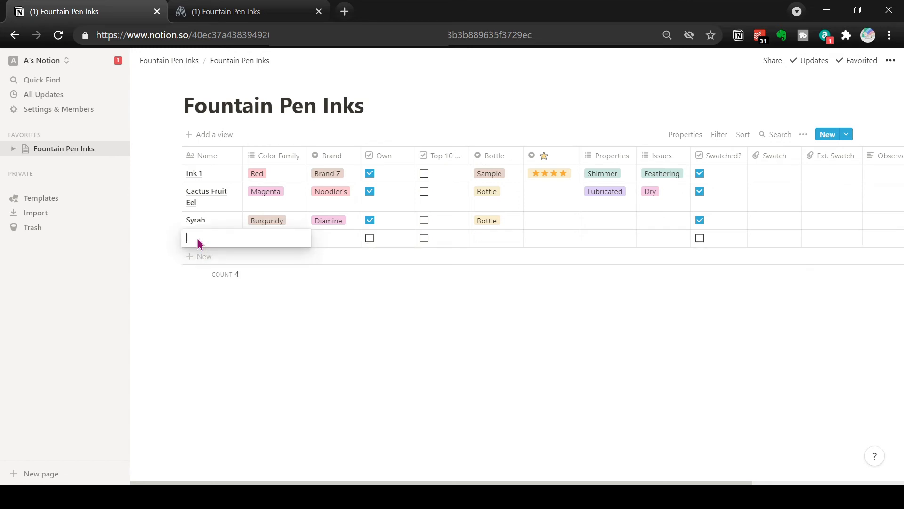
text(Yama-Budo)
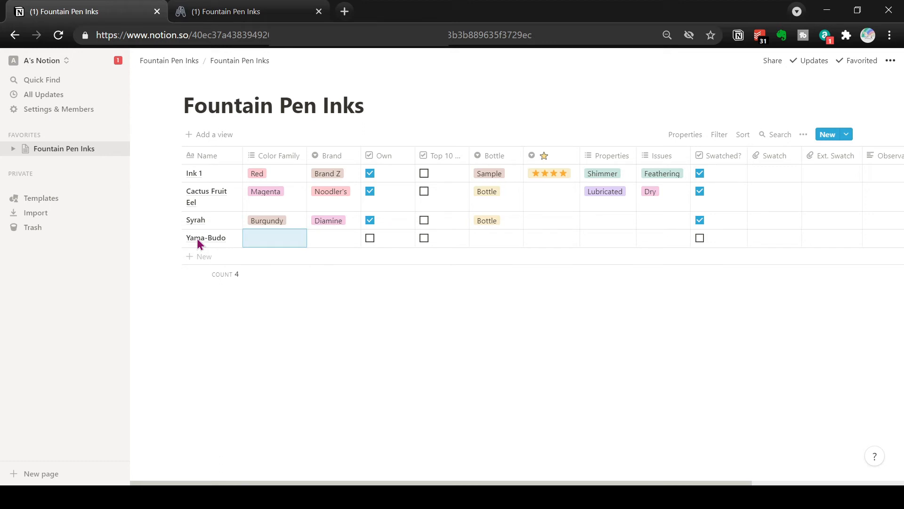
text(Magnet)
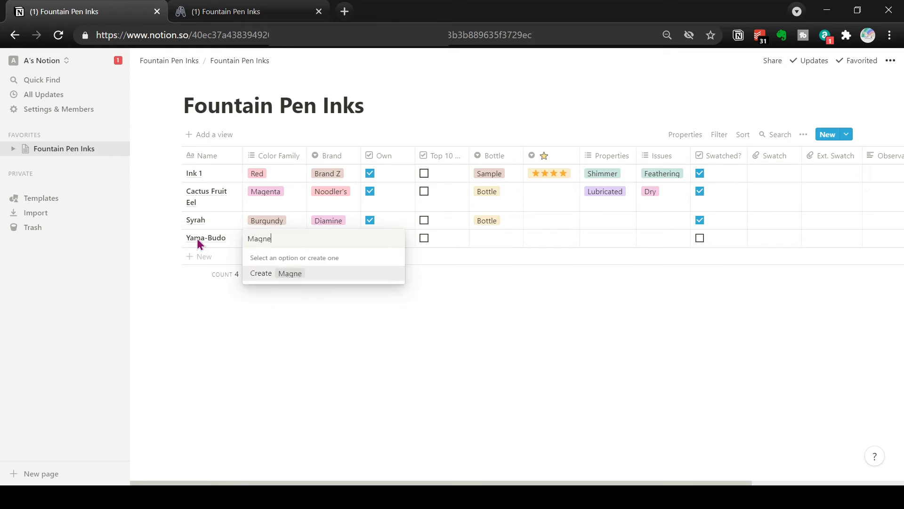
key(BackSpace)
key(BackSpace)
text(enta)
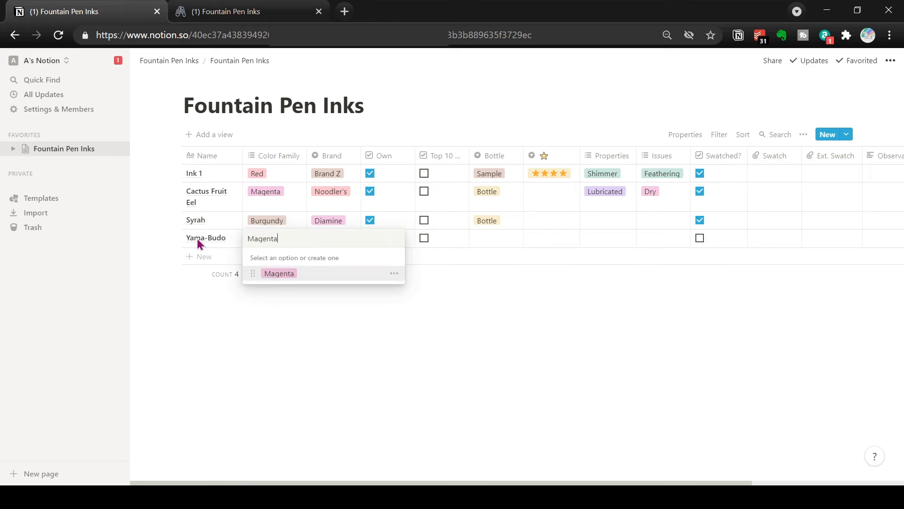
click(281, 274)
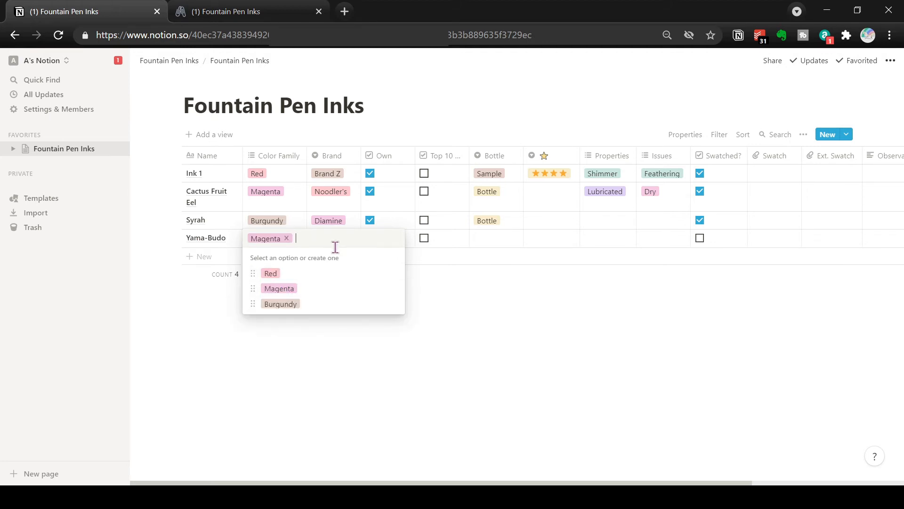
key(Tab)
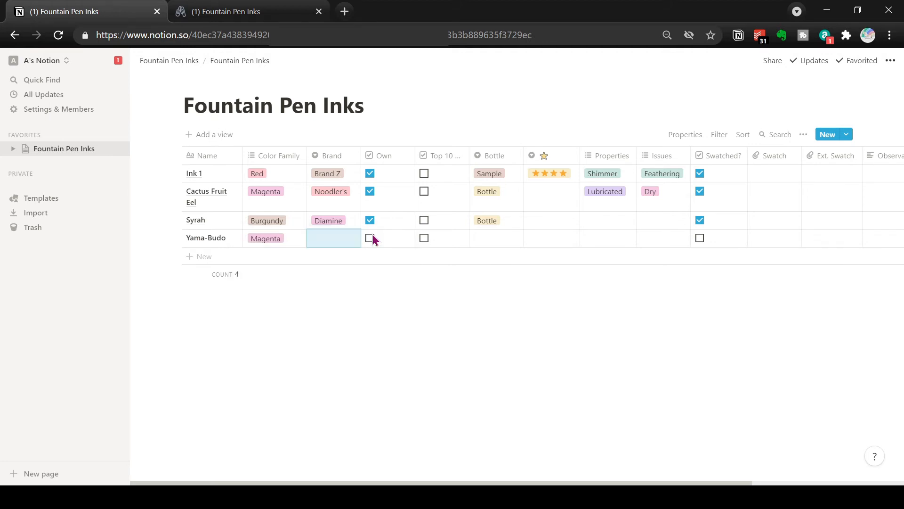
Create the Brand option Pilot Iroshizuku for Yama-Budo and mark the ink as owned
text(Pilot Ir)
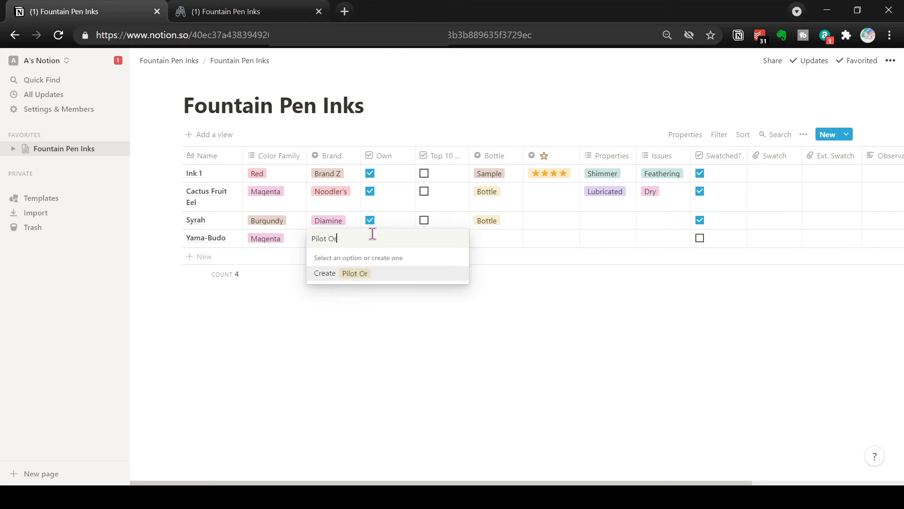
key(BackSpace)
key(BackSpace)
text(Iroshu)
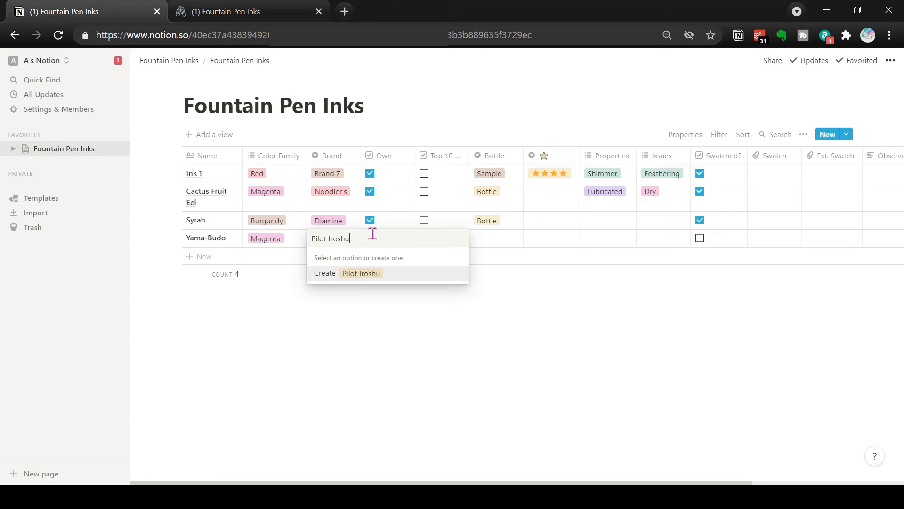
key(BackSpace)
text(izuku)
click(369, 273)
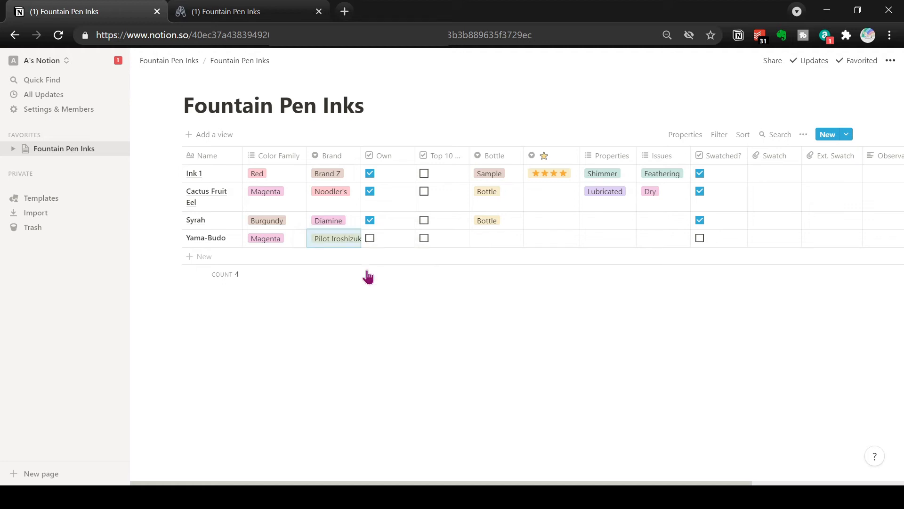
click(370, 238)
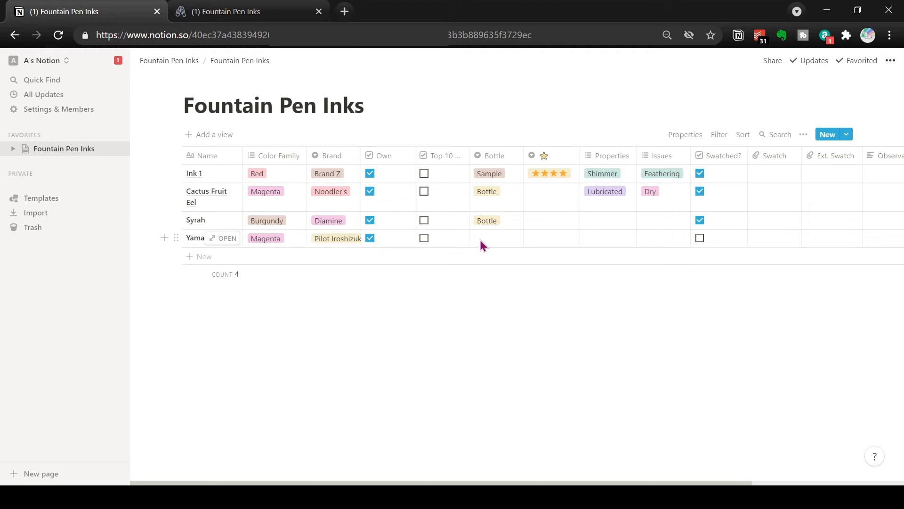
Shorten the name of the Top 10 Wish List column to Wish List
click(448, 161)
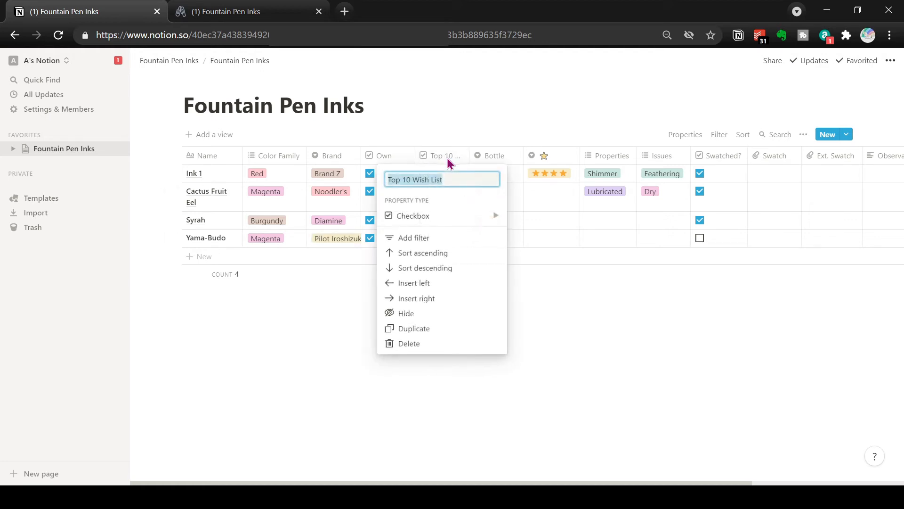
click(413, 180)
drag(413, 180, 357, 181)
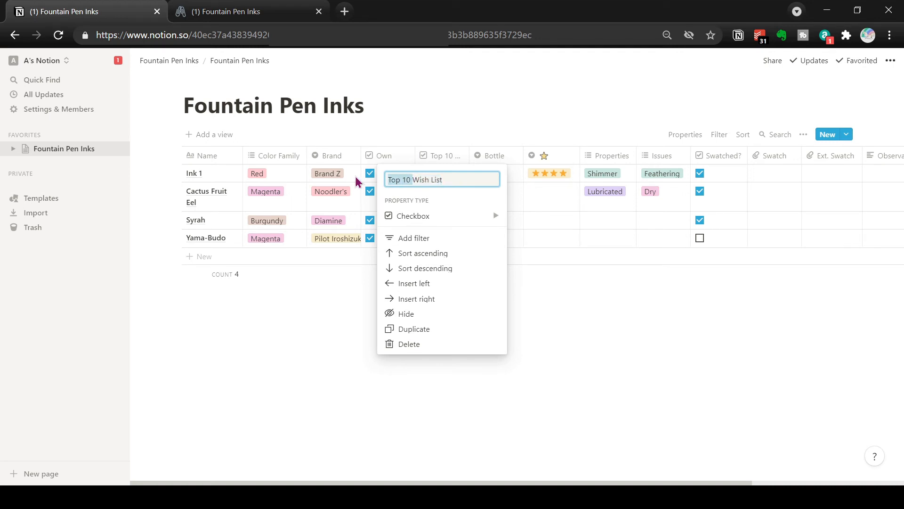
key(BackSpace)
click(435, 120)
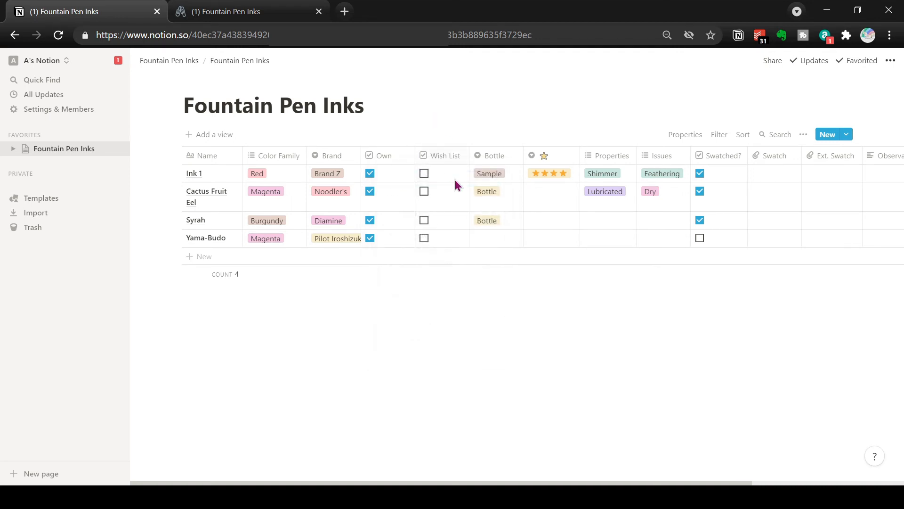
Set the Bottle value of Yama-Budo to Bottle and mark the ink as swatched
click(490, 237)
click(499, 273)
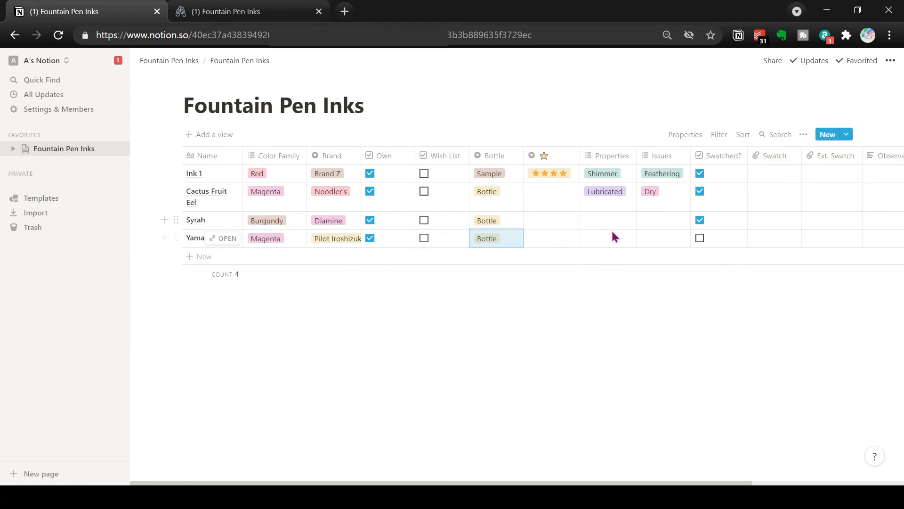
click(700, 237)
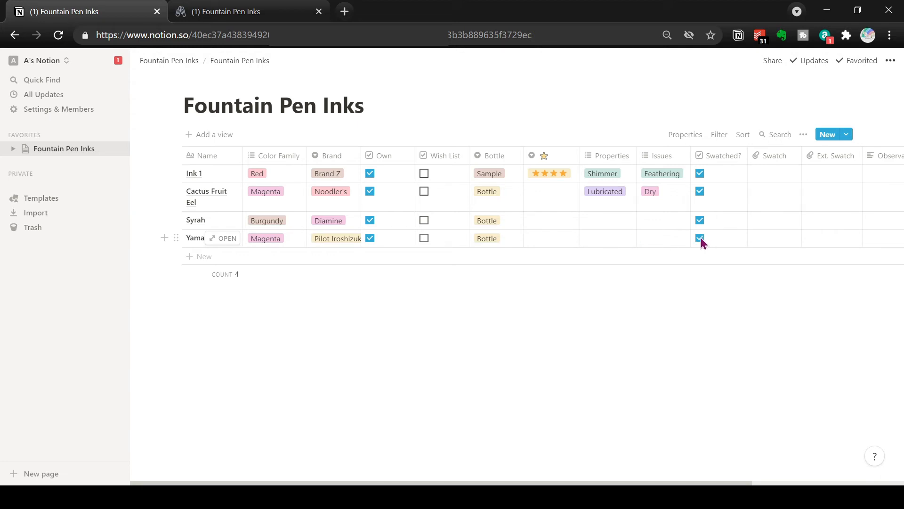
Give the Yama-Budo ink a five-star rating in the ⭐ column
scroll(699, 238, right, 3)
scroll(712, 236, left, 3)
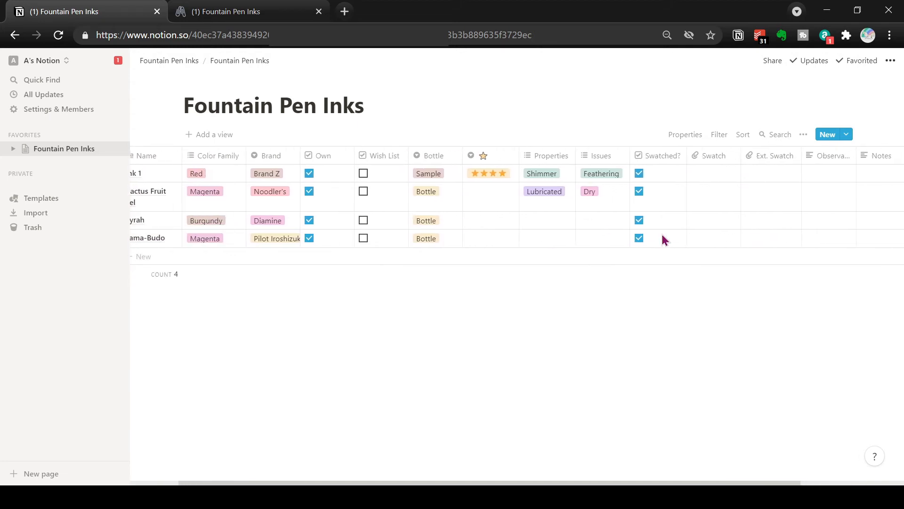
click(485, 238)
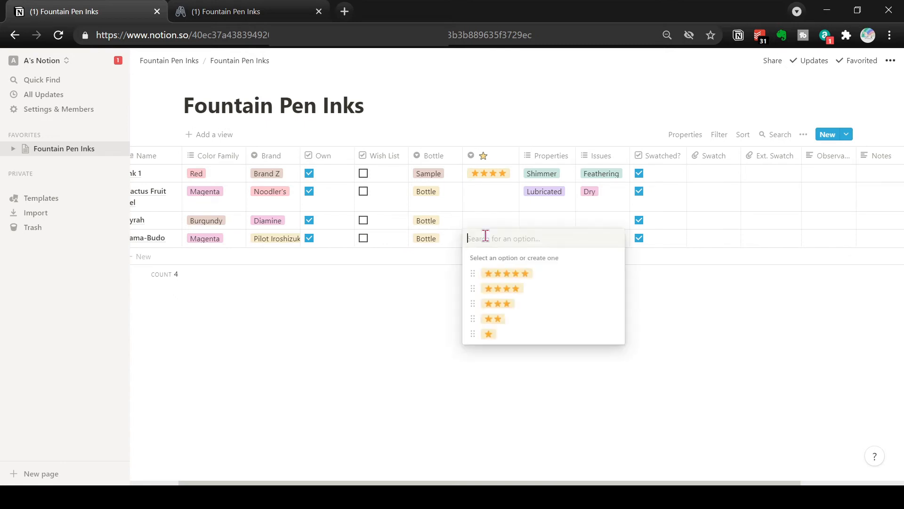
click(495, 273)
scroll(306, 289, left, 2)
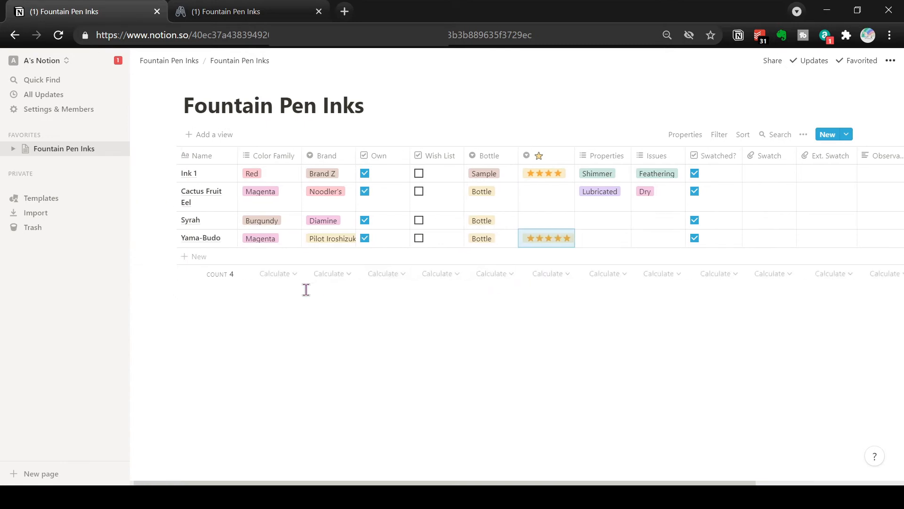
Add a new ink named Deep Magenta and assign it the Color Family option Magenta
click(203, 257)
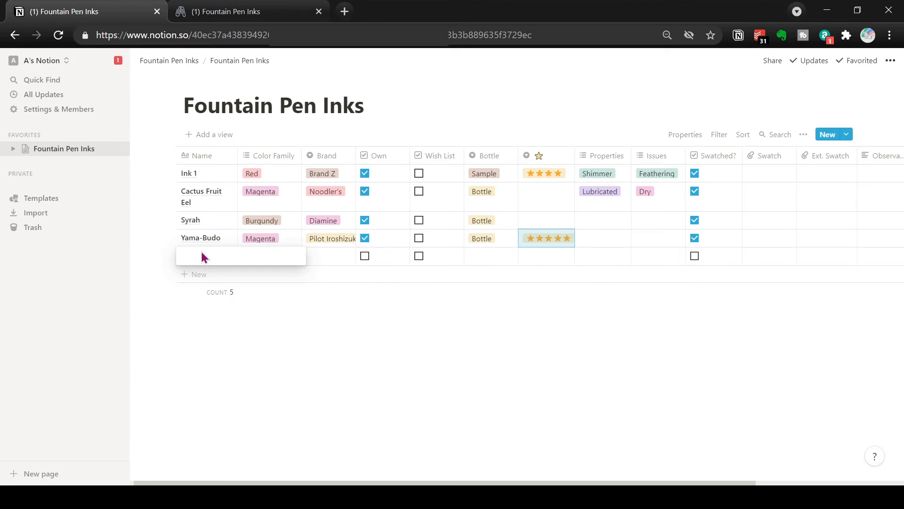
text(Deep Magenta)
key(Tab)
text(Magenta)
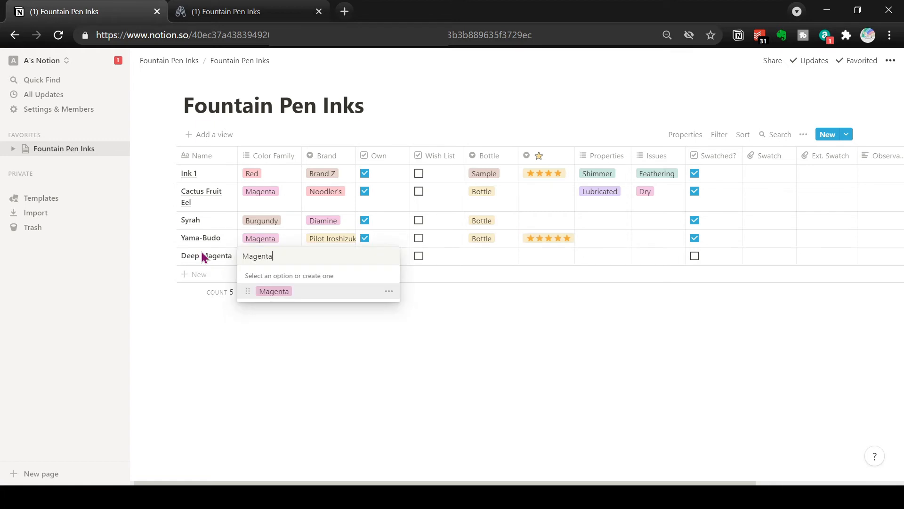
key(Return)
Set the Brand of Deep Magenta to Diamine and mark the ink as owned
key(Tab)
text(D)
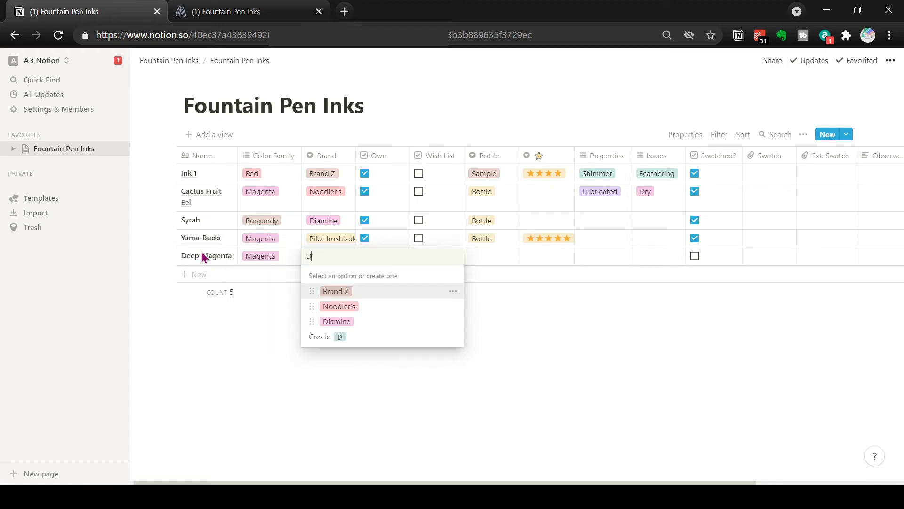
text(iamine)
key(Return)
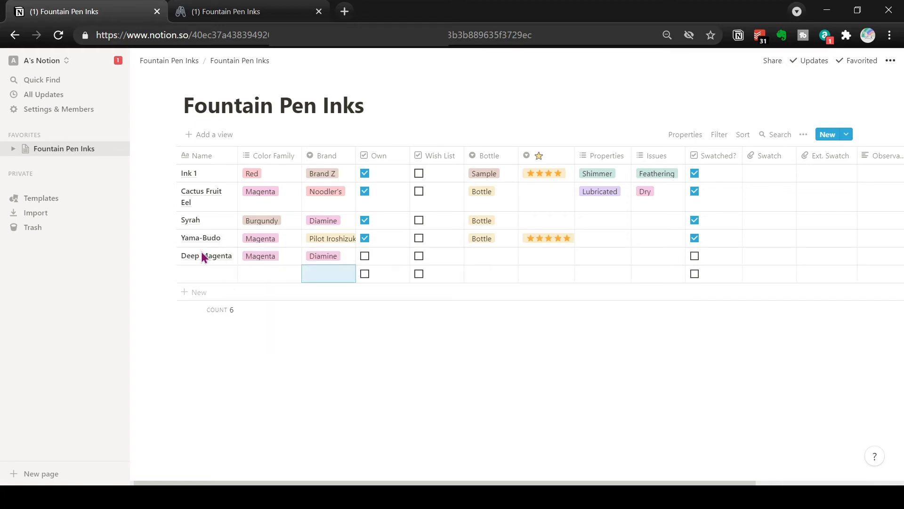
key(Up)
key(Right)
key(Return)
key(Right)
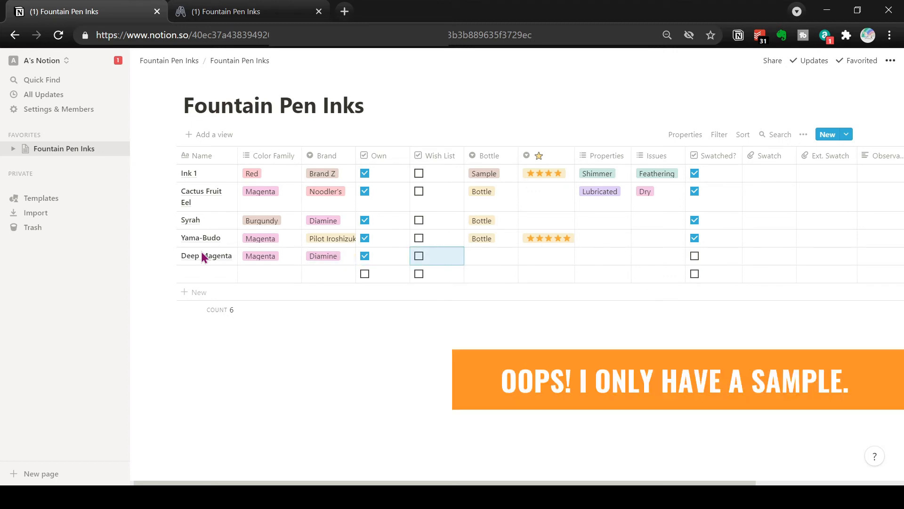
Set the Bottle value of Deep Magenta to Bottle and mark the ink as swatched
key(Right)
text(Bottle)
key(Return)
key(Down)
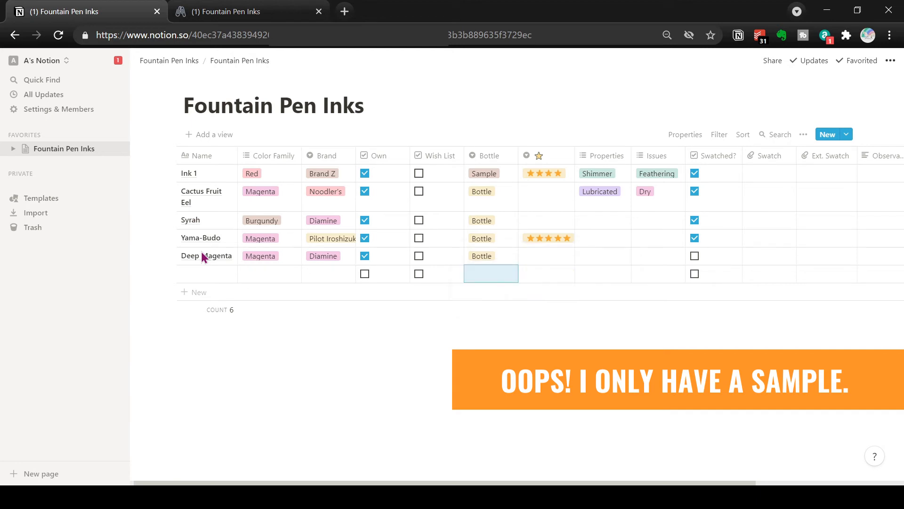
key(Up)
key(Right)
key(Right)
key(Right)
key(Right)
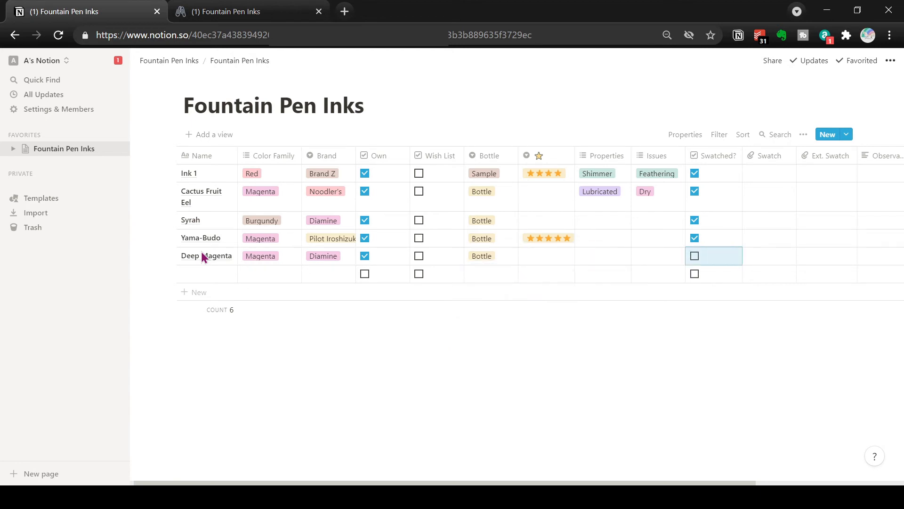
click(694, 255)
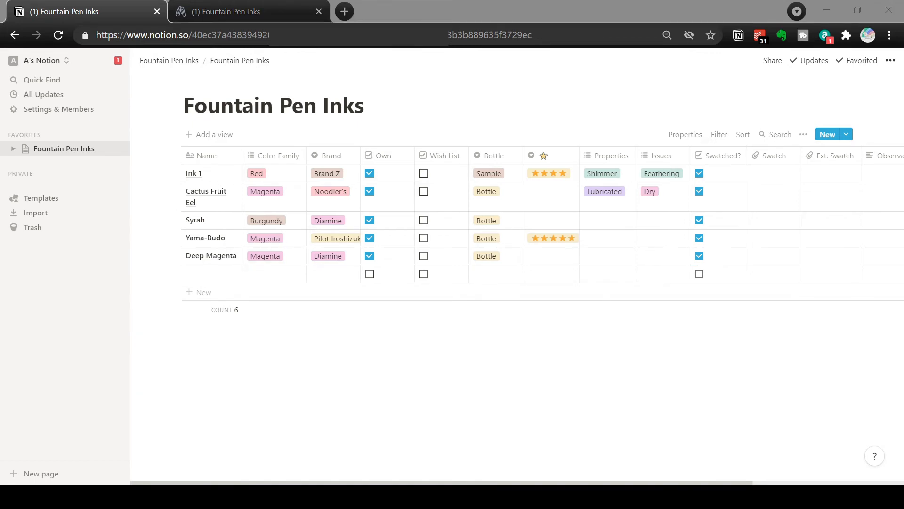
click(333, 337)
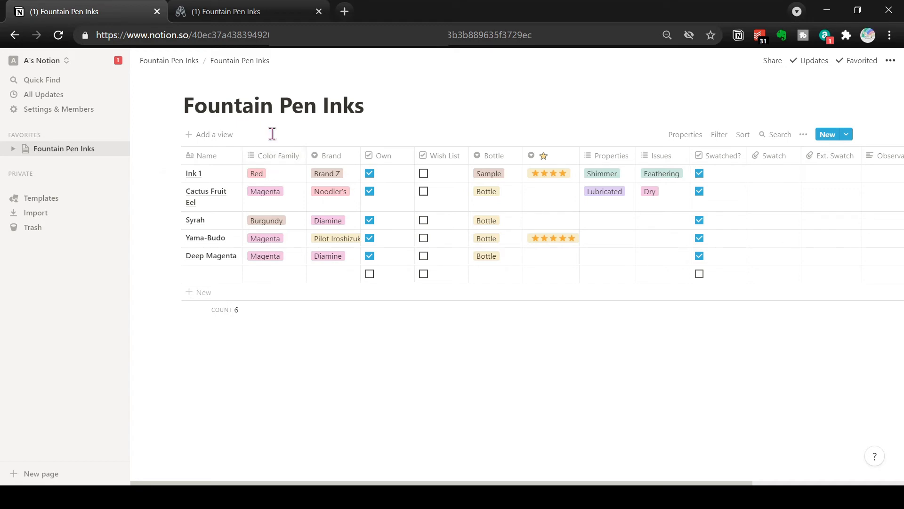
Switch to the existing Fountain Pen Inks database in the OamyOamy workspace and name its first empty row Nitrogen
click(253, 11)
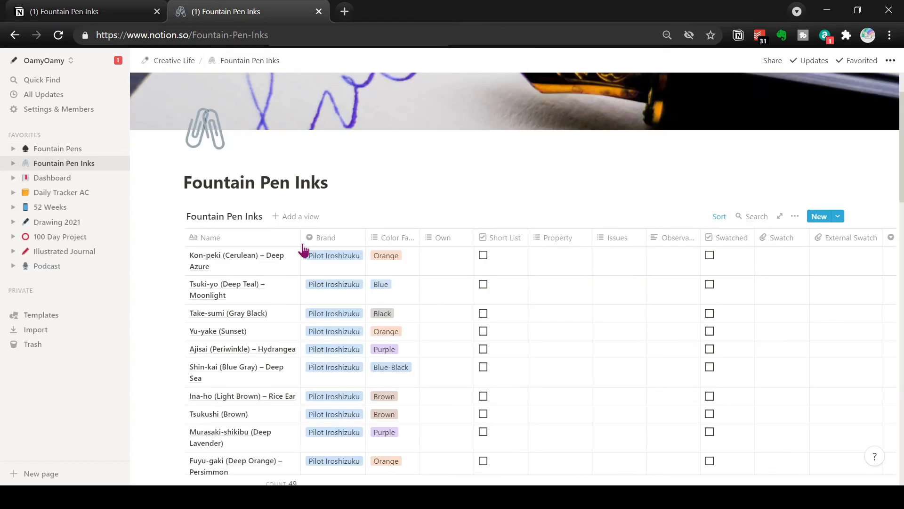
scroll(303, 248, down, 12)
scroll(304, 249, down, 1)
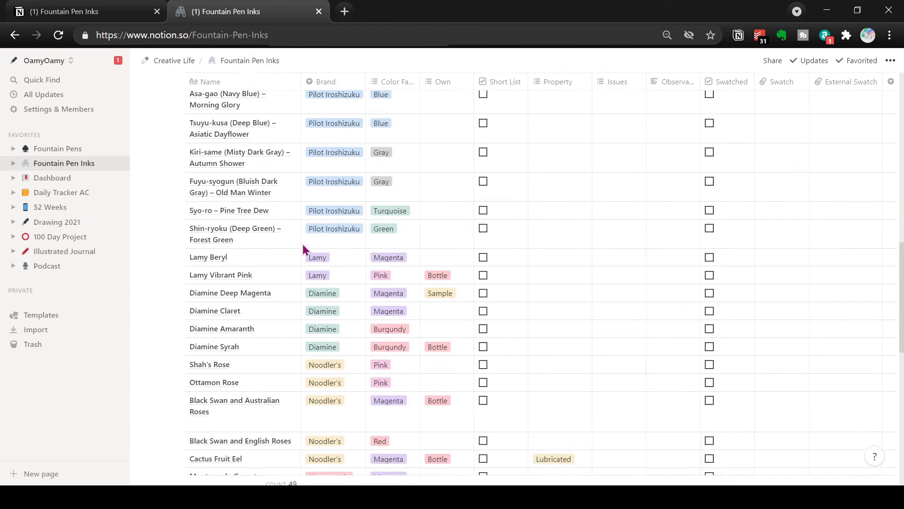
scroll(304, 247, down, 10)
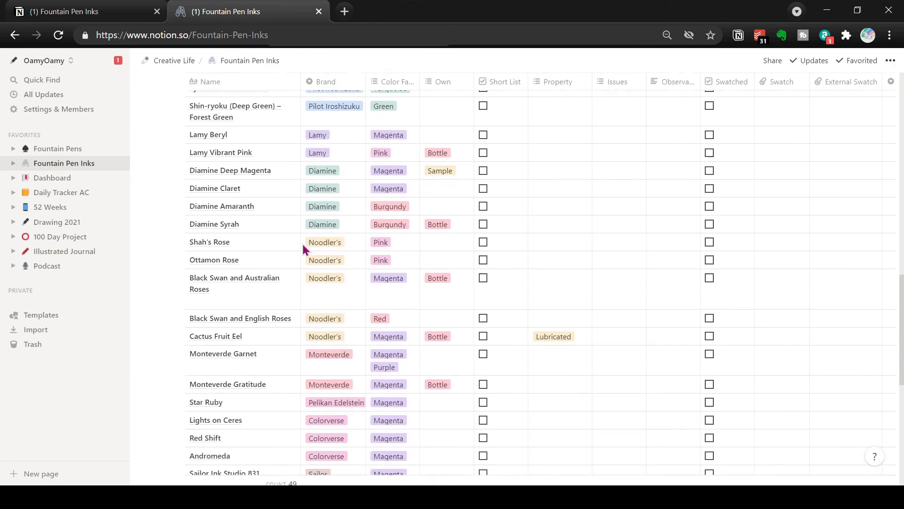
scroll(304, 245, down, 3)
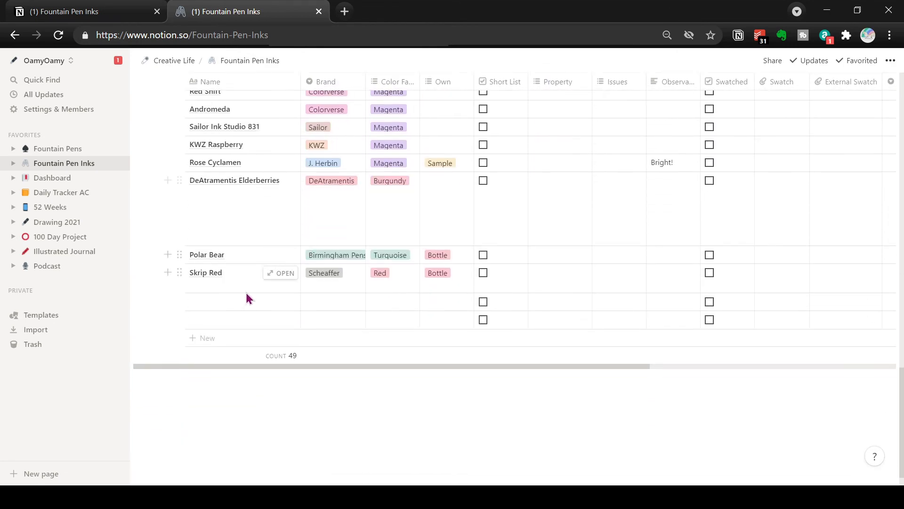
click(218, 306)
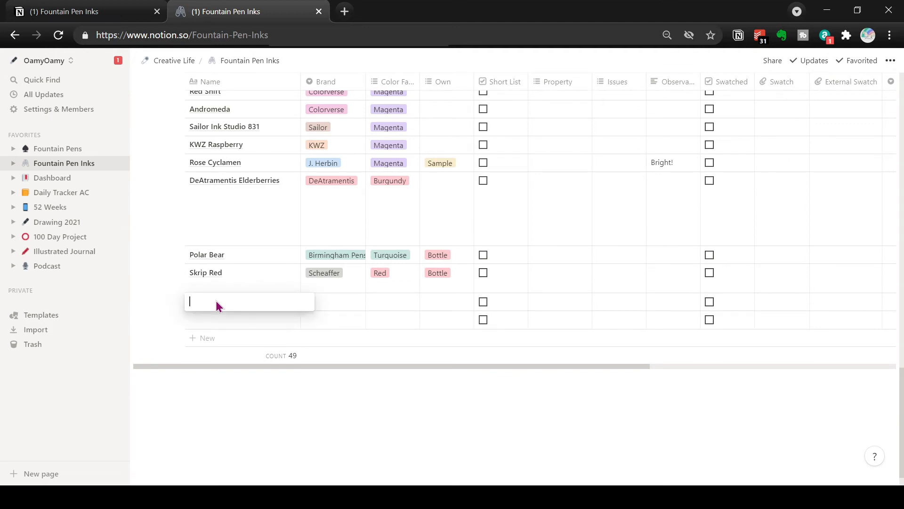
text(Nitrogen)
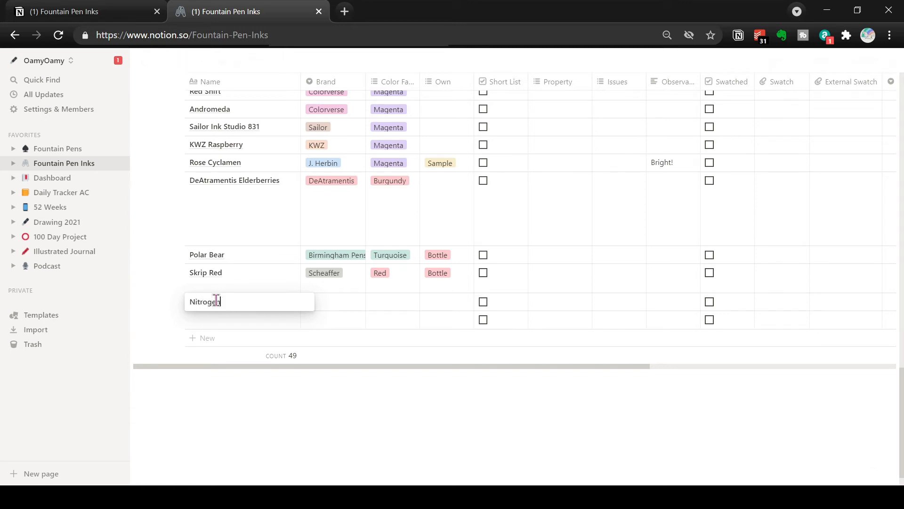
Create the Brand option Organic Studios and assign it to the Nitrogen ink
key(Tab)
text(Organi)
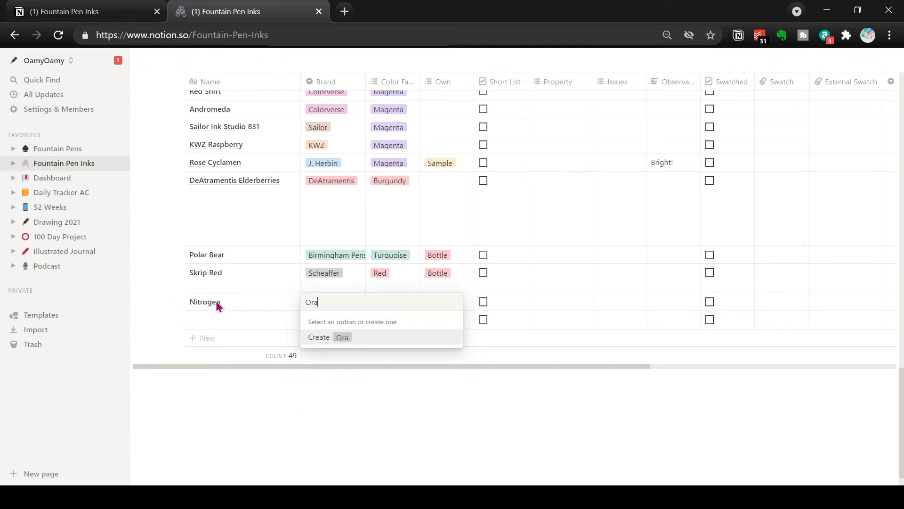
text(c Studio)
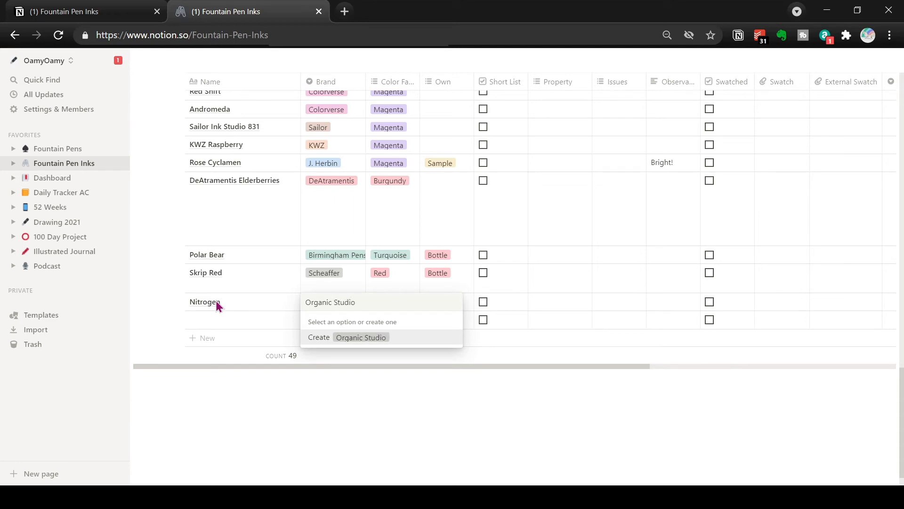
text(s)
click(374, 337)
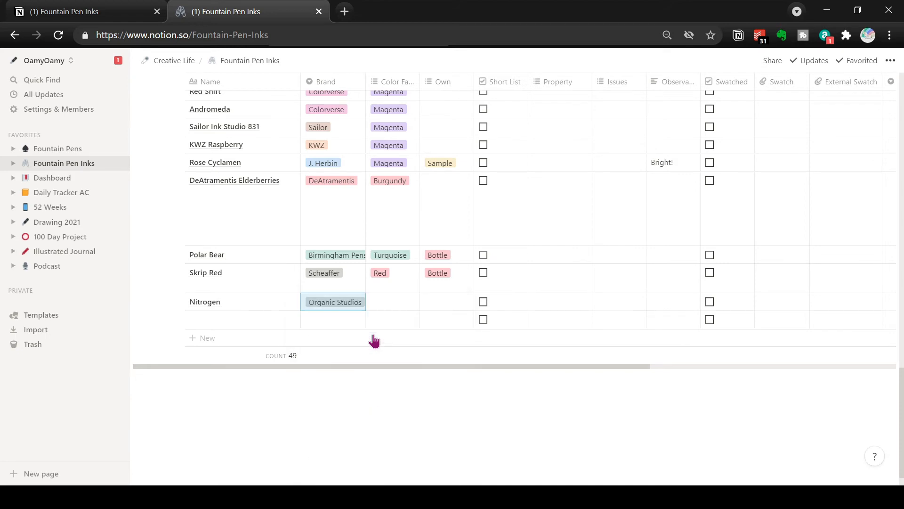
Assign the Color Family options Purple and Blue to the Nitrogen ink
click(382, 306)
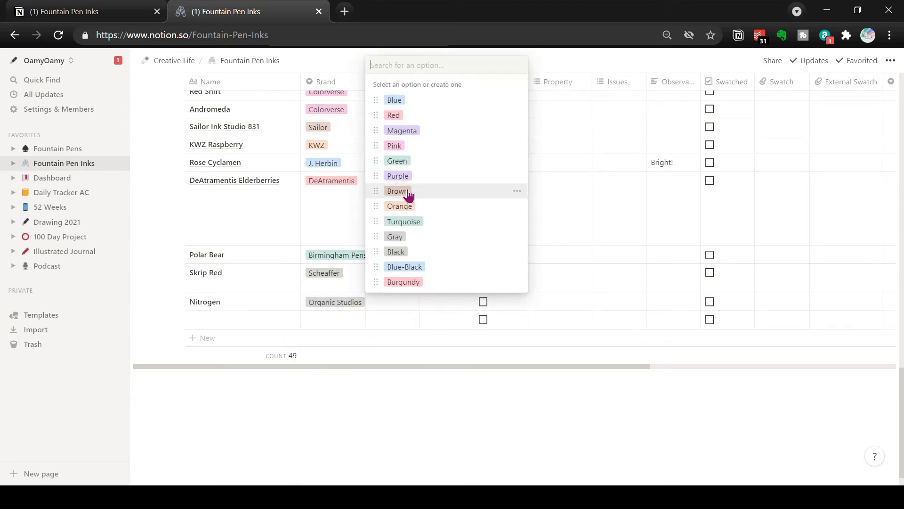
click(400, 177)
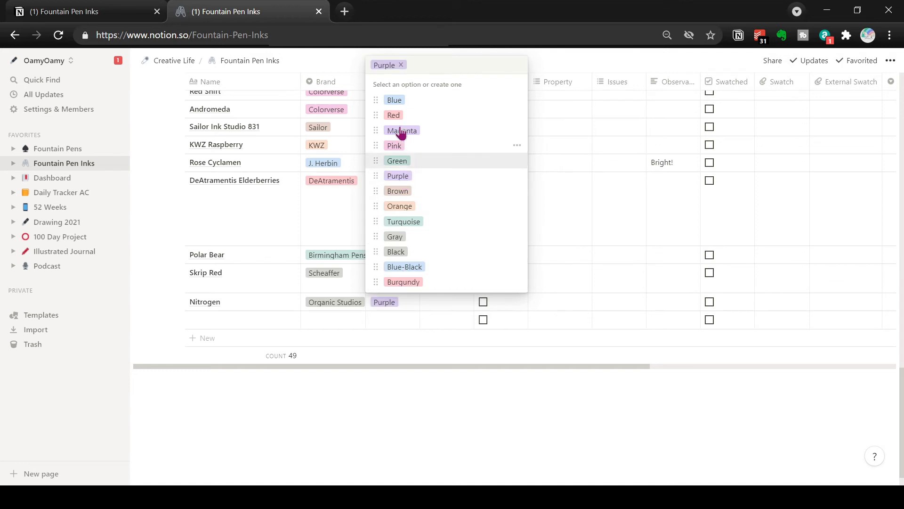
click(395, 104)
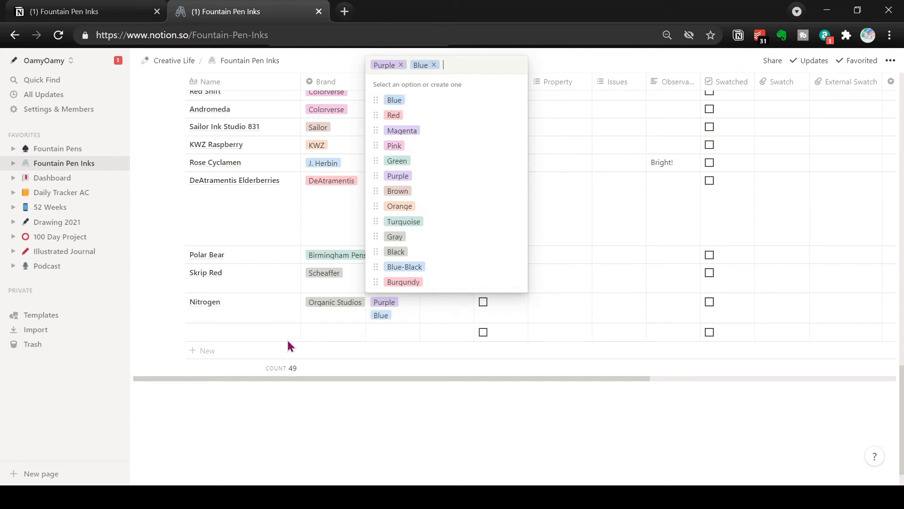
click(236, 339)
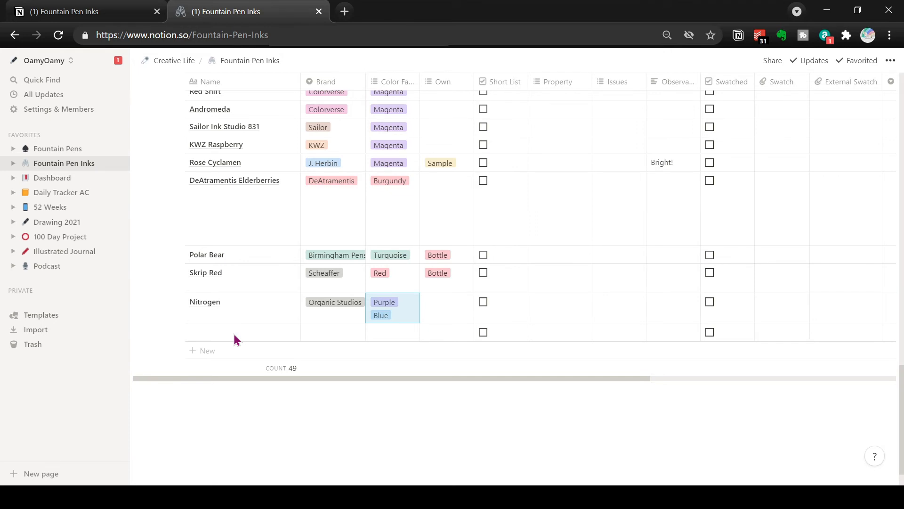
Name the empty row below Nitrogen Emerald of Chivor and give it a new Brand option, Jacques Herbin
click(236, 340)
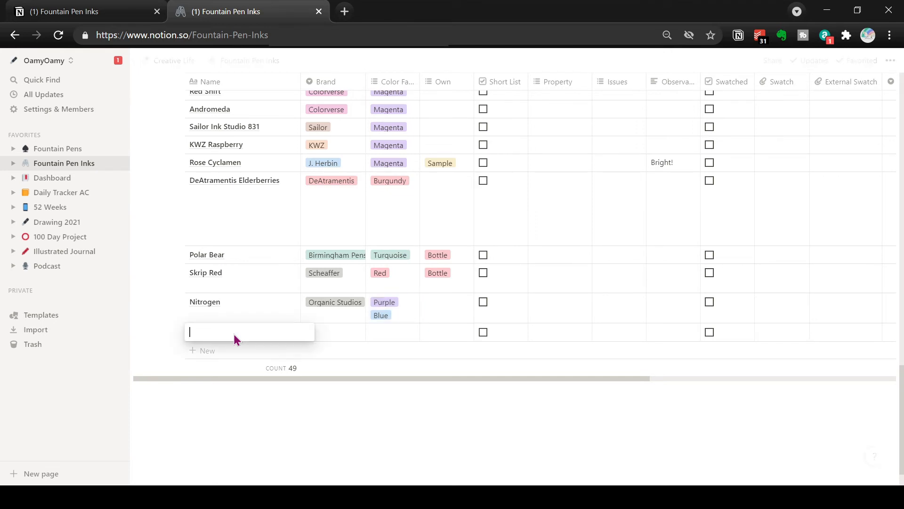
text(Emerald of Chivor)
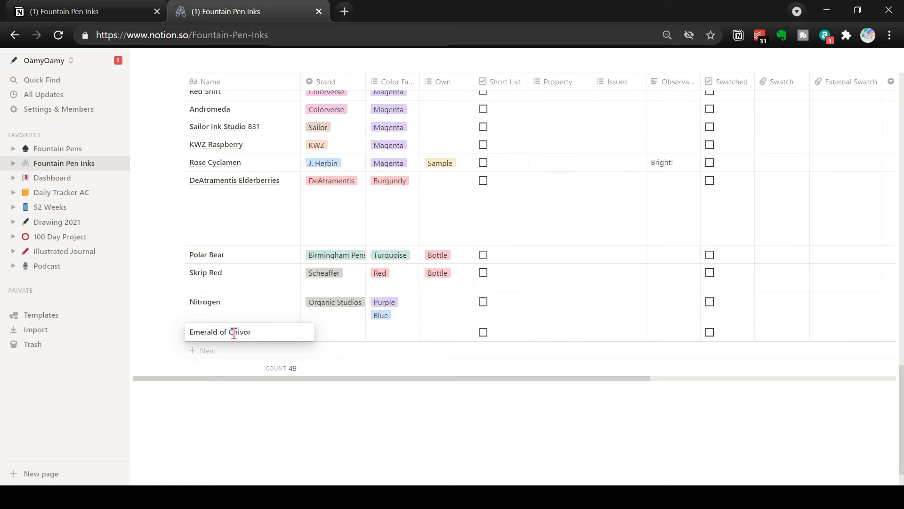
click(312, 333)
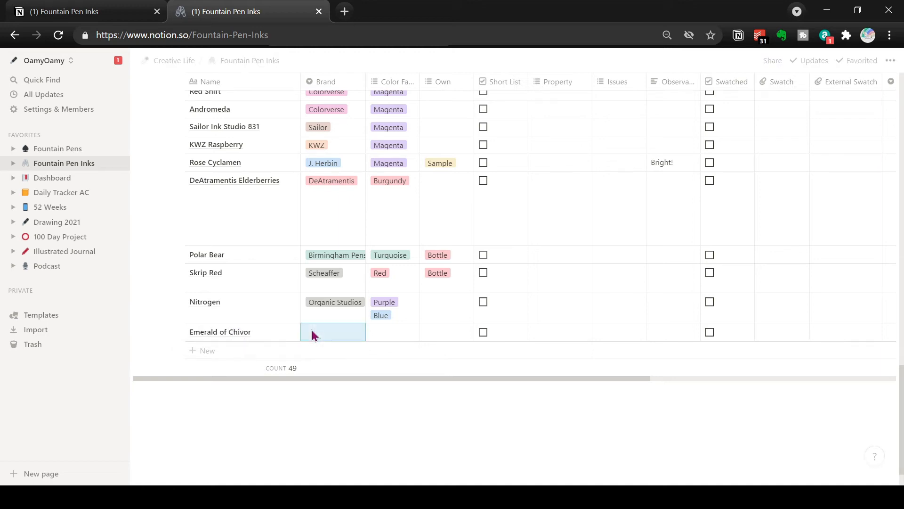
text(Jacques Herbin)
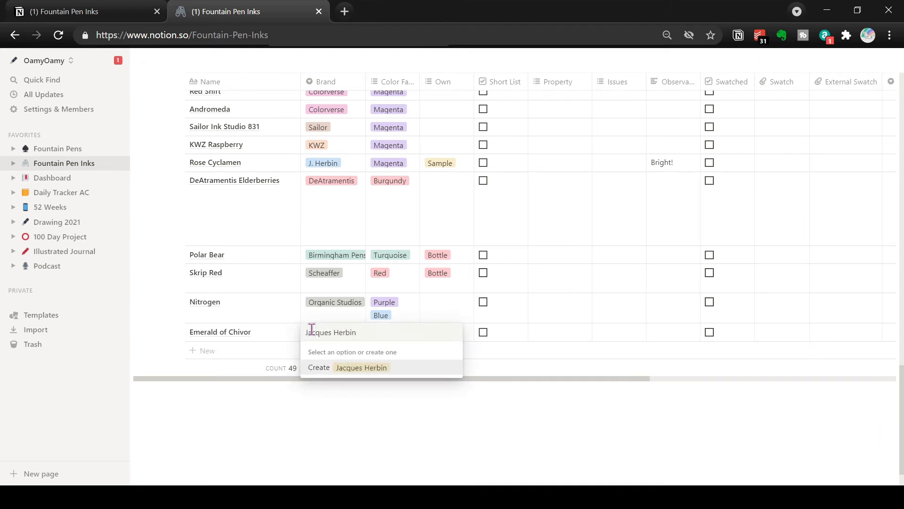
click(351, 368)
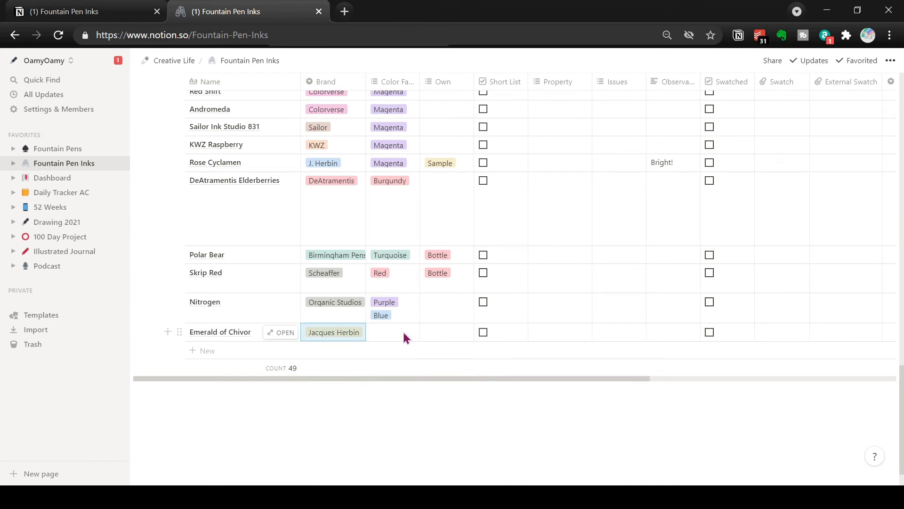
Assign the Color Family options Green and Turquoise to Emerald of Chivor
click(397, 335)
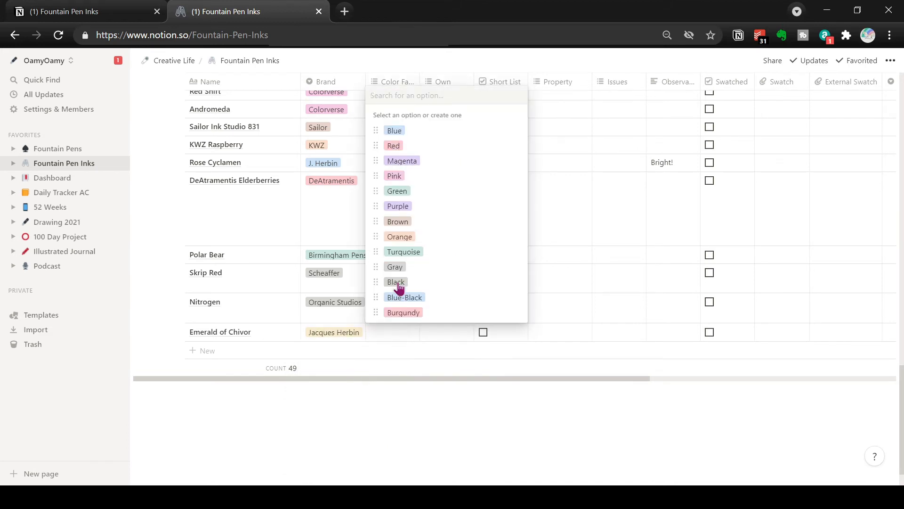
click(398, 193)
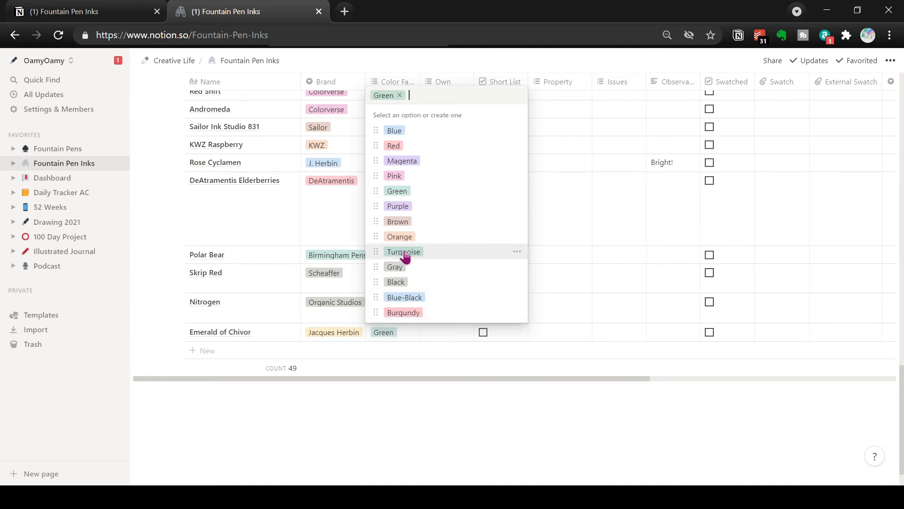
click(404, 252)
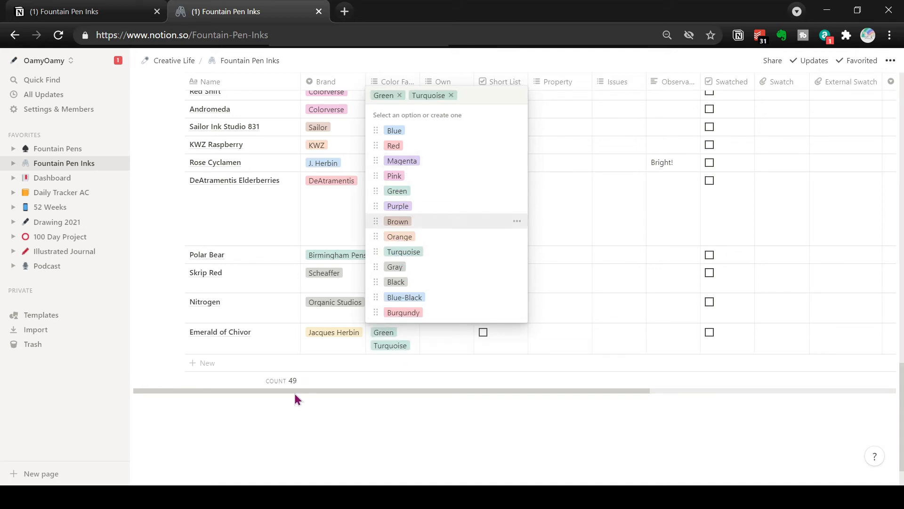
key(Escape)
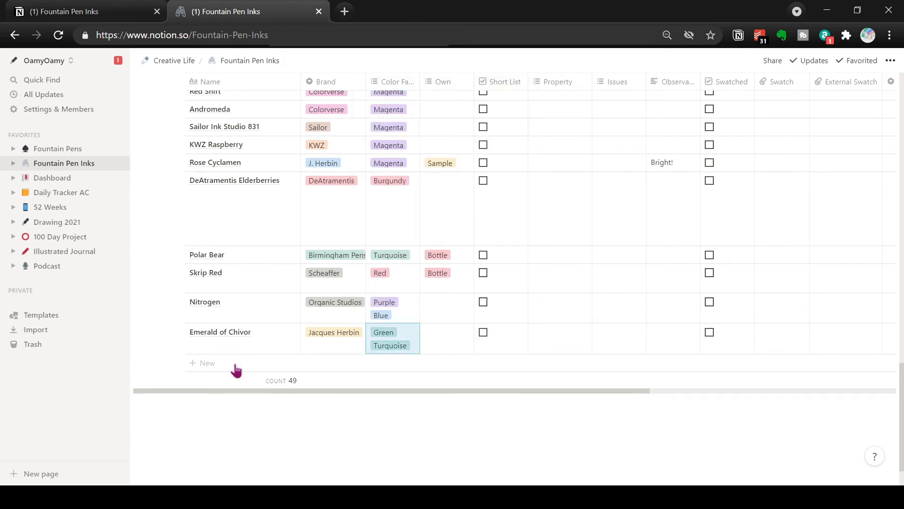
Add a new ink named Oxblood at the end of the table
click(237, 367)
text(Diamine)
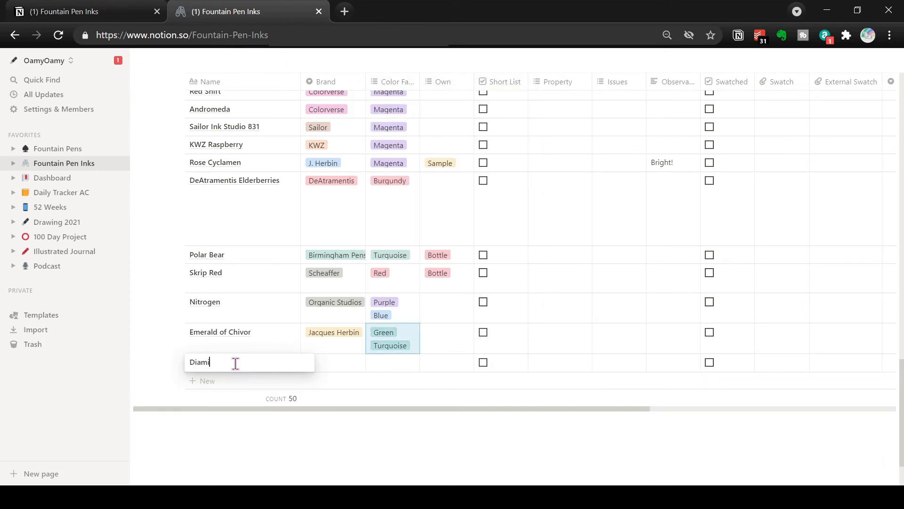
key(BackSpace)
key(BackSpace)
key(BackSpace)
key(BackSpace)
key(BackSpace)
key(BackSpace)
key(BackSpace)
text(Oxblood)
key(Tab)
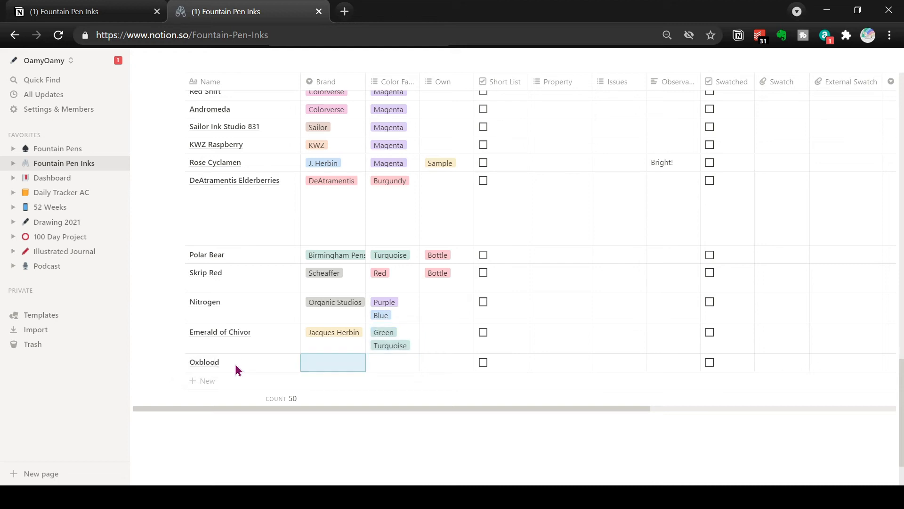
Set the Brand of Oxblood to Diamine and its Color Family to Red
text(Diam)
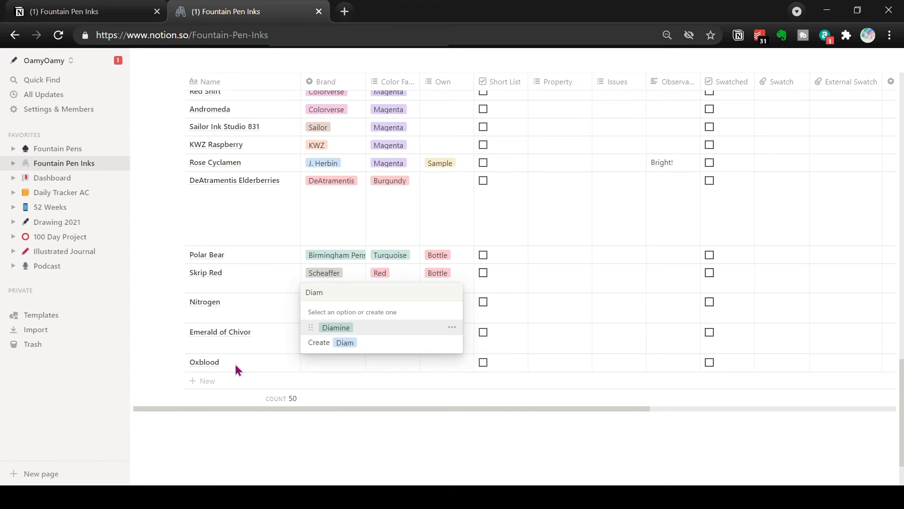
click(337, 330)
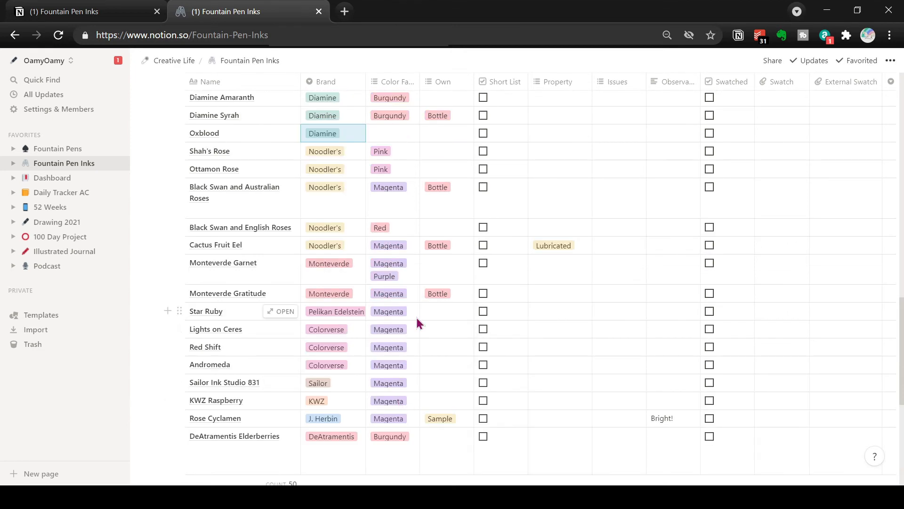
scroll(403, 178, up, 1)
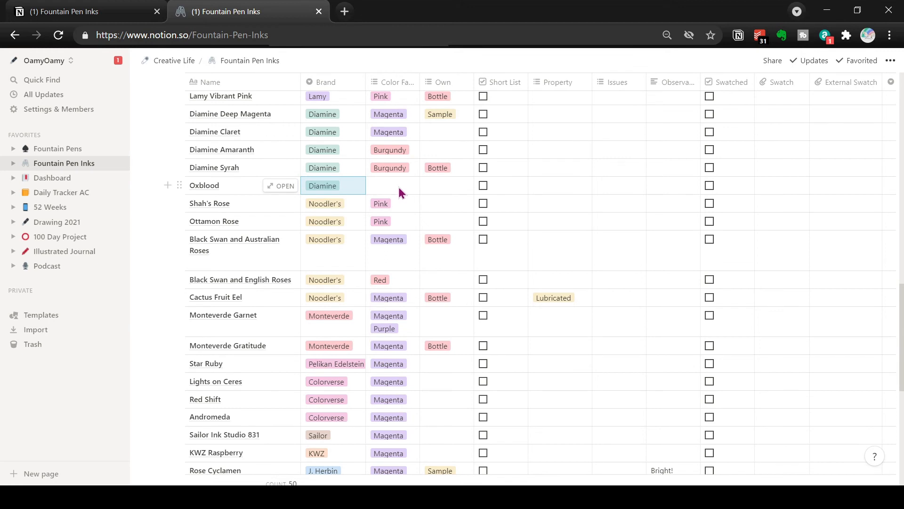
click(398, 189)
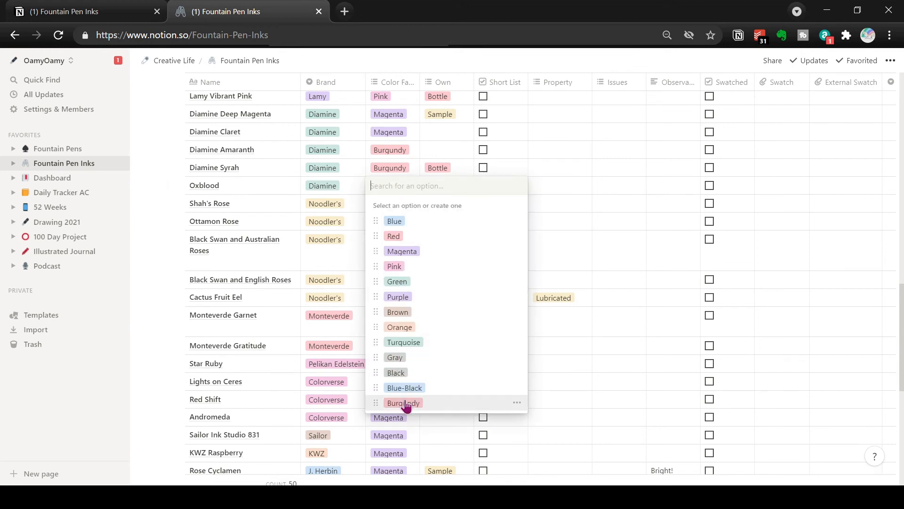
click(395, 237)
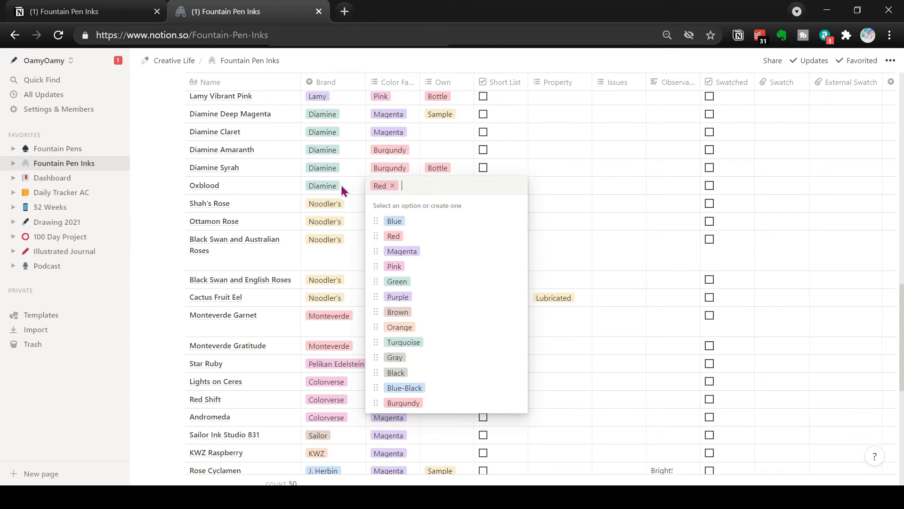
click(687, 68)
Remove the ascending Brand sort from the ink table's default view
scroll(686, 173, up, 8)
scroll(686, 174, up, 8)
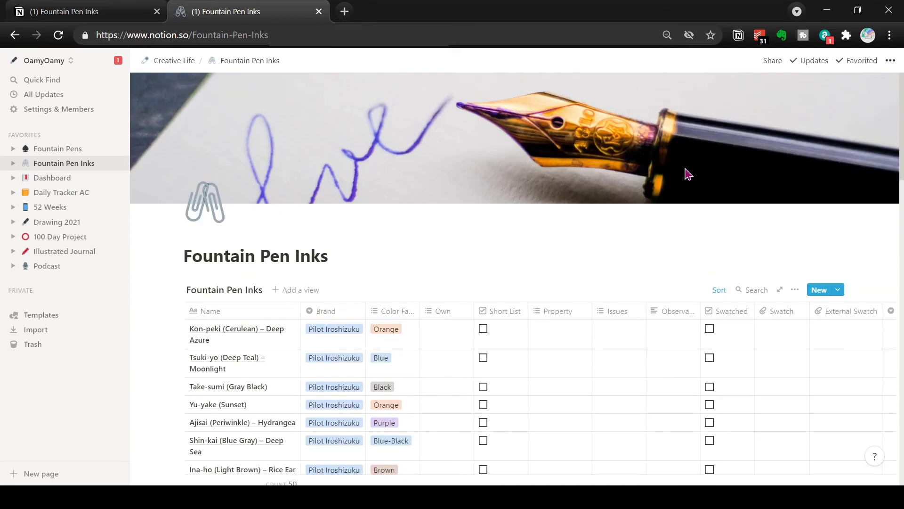
click(717, 295)
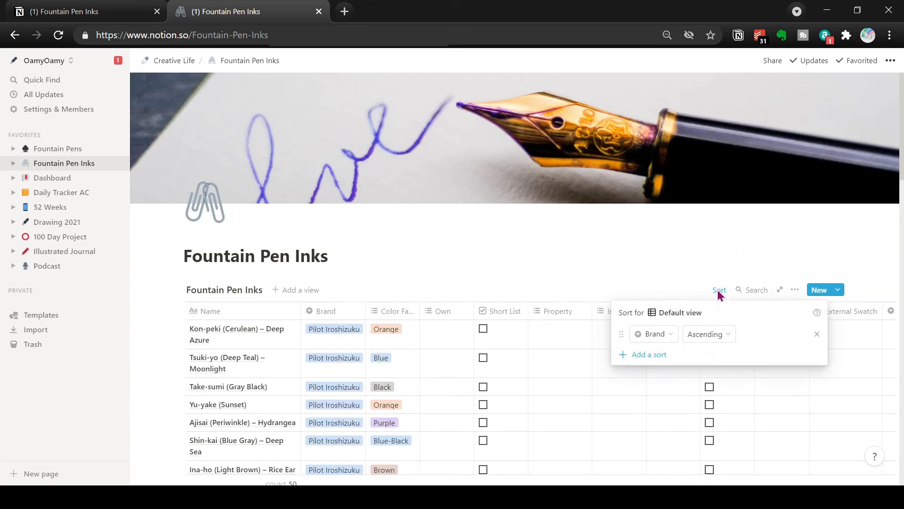
click(817, 335)
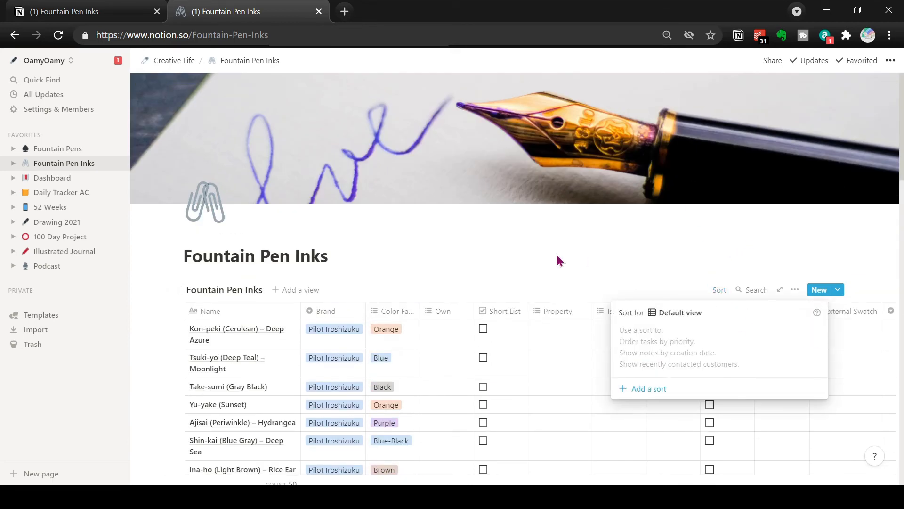
click(553, 258)
Add a new ink named Aurora Borealis at the end of the table
scroll(553, 261, down, 20)
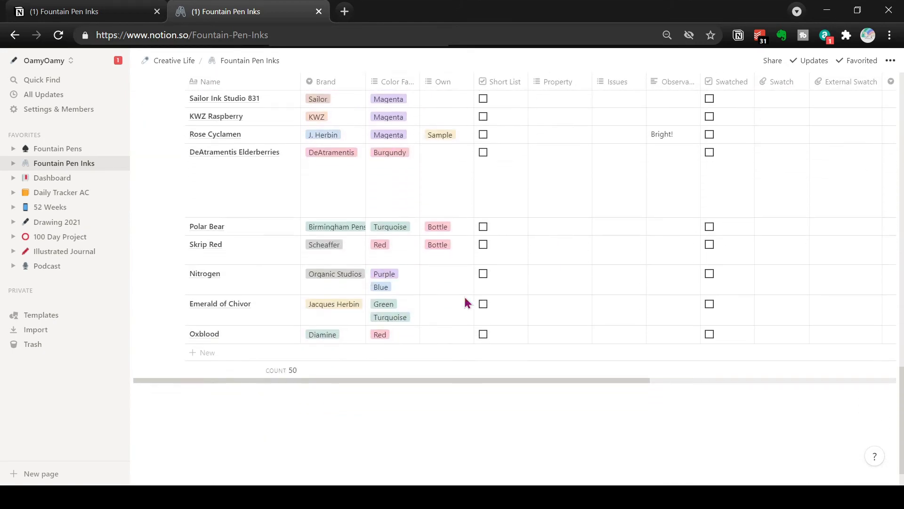
click(238, 353)
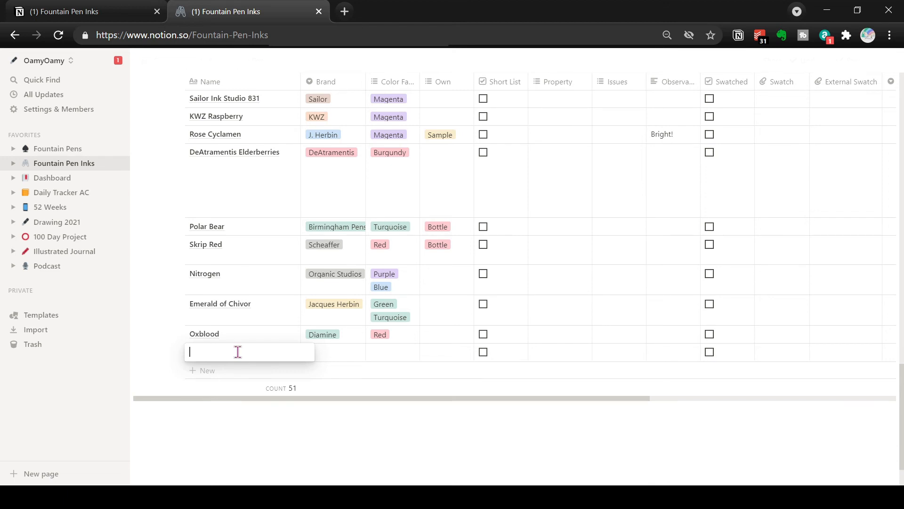
text(Aurora Borealis)
key(Tab)
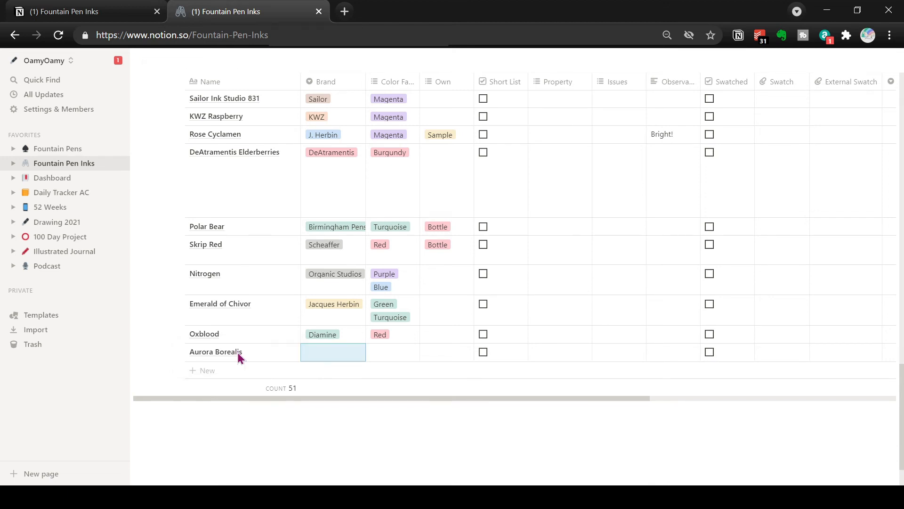
Set the Brand of Aurora Borealis to Diamine and add an empty row below it
text(Diamine)
key(Return)
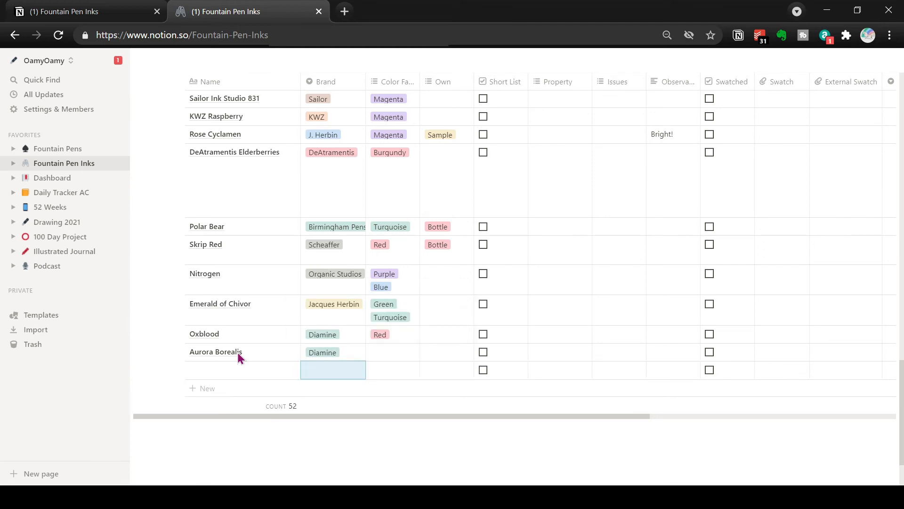
Name the ink in the empty last row Red Dragon
key(Left)
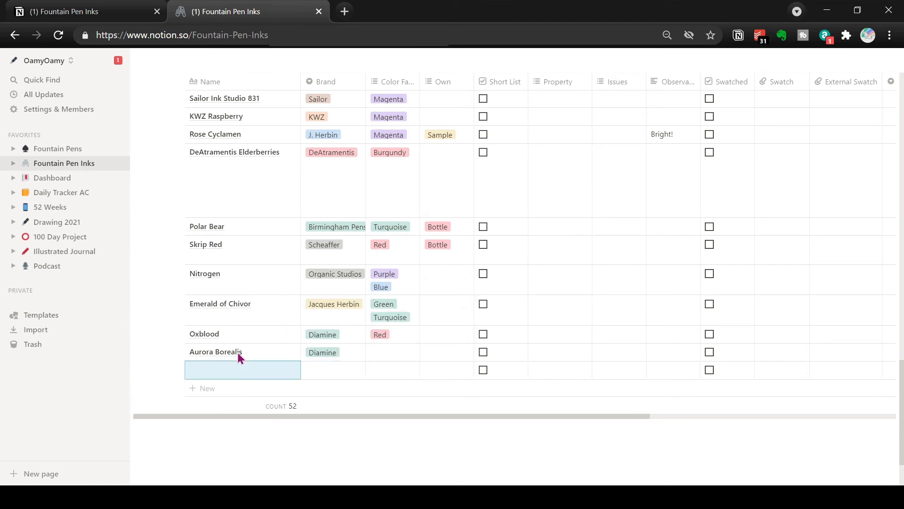
scroll(238, 353, up, 6)
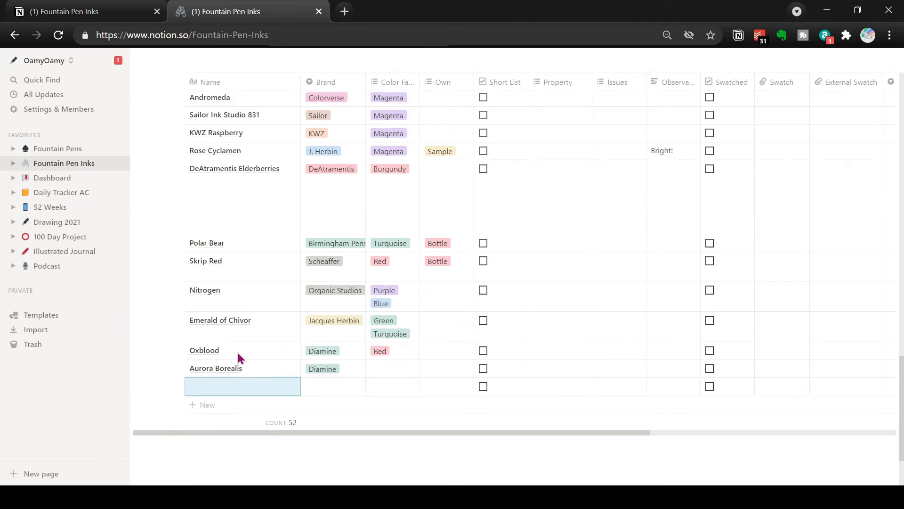
scroll(237, 352, up, 1)
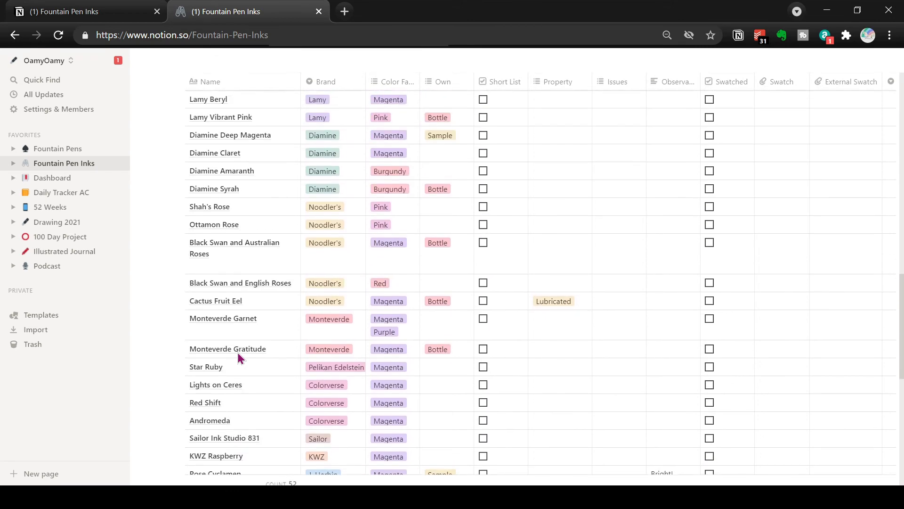
scroll(238, 352, down, 7)
text(Red Dragon)
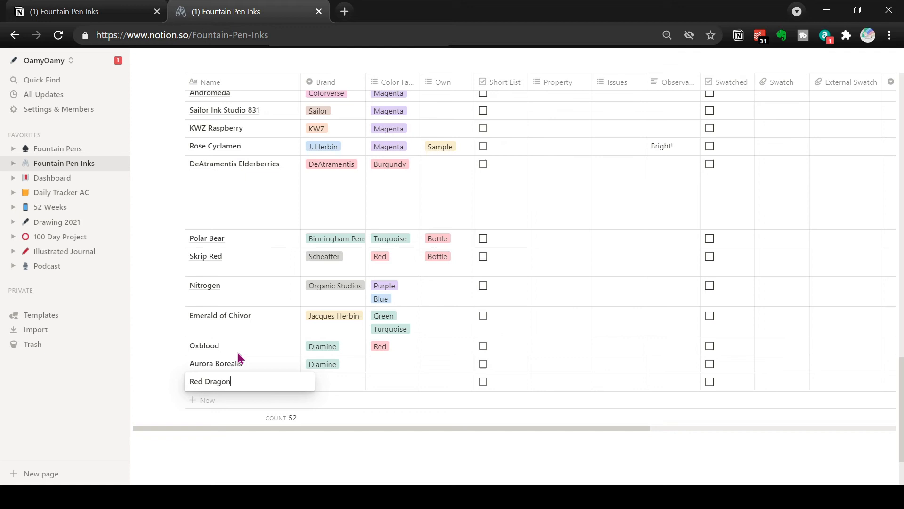
key(Tab)
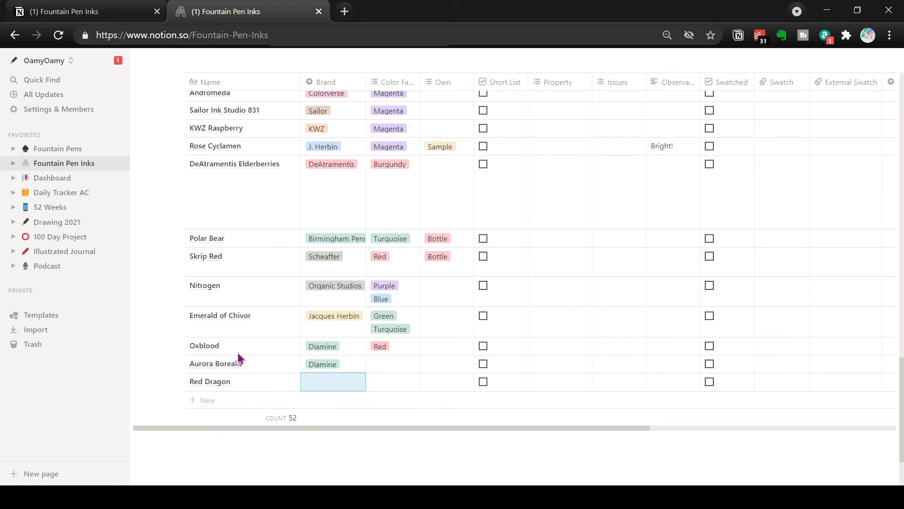
Set the Brand of Red Dragon to Diamine and its Color Family to Red
text(Diamine)
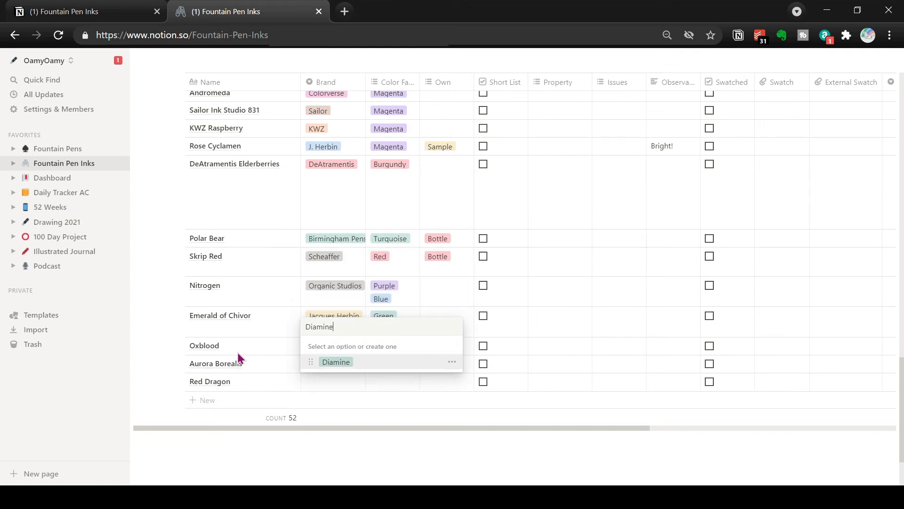
click(336, 362)
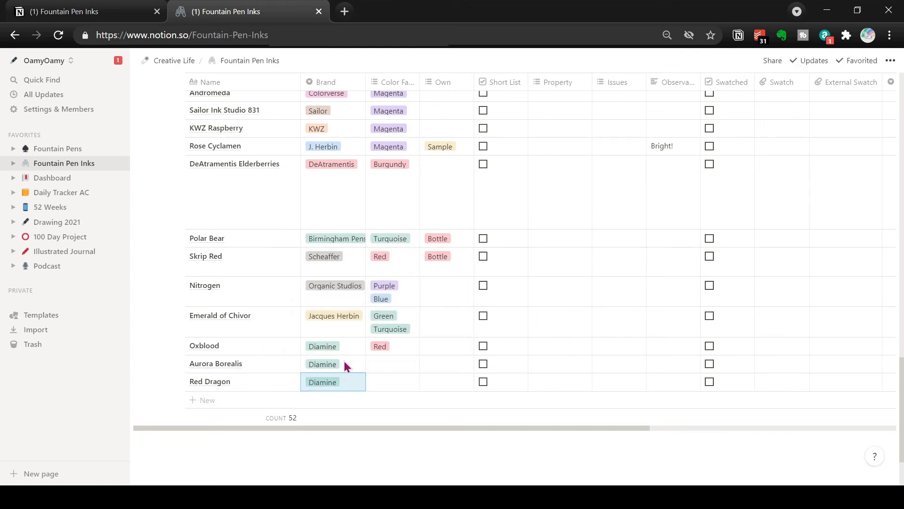
click(403, 386)
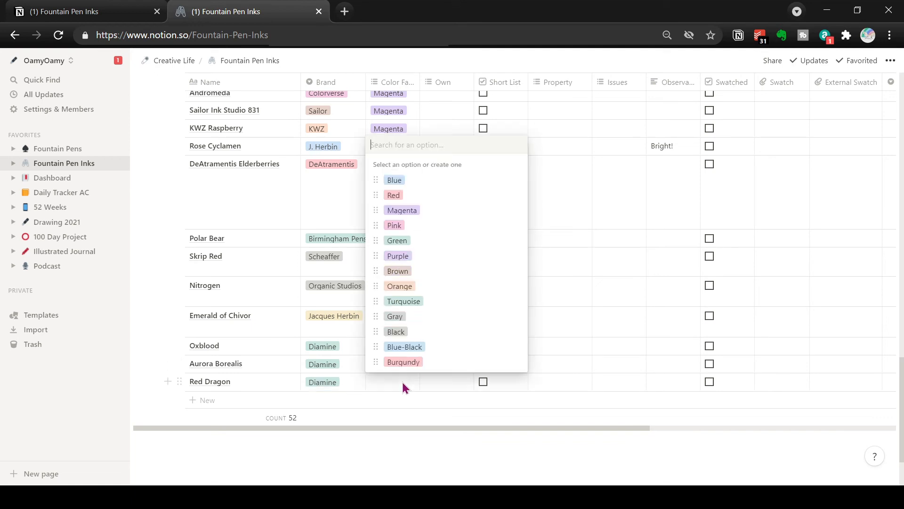
click(394, 195)
key(Escape)
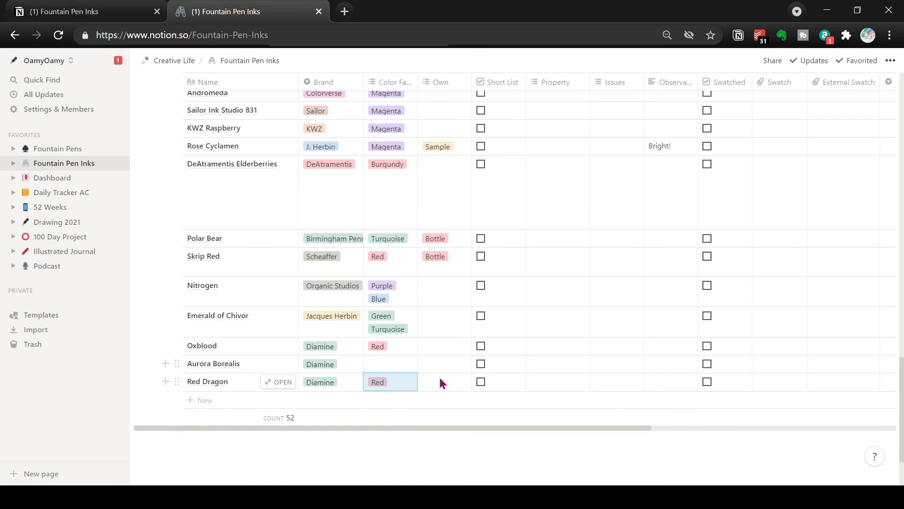
Compare the property columns of the existing ink table with those of the newly built Fountain Pen Inks database
scroll(439, 380, right, 2)
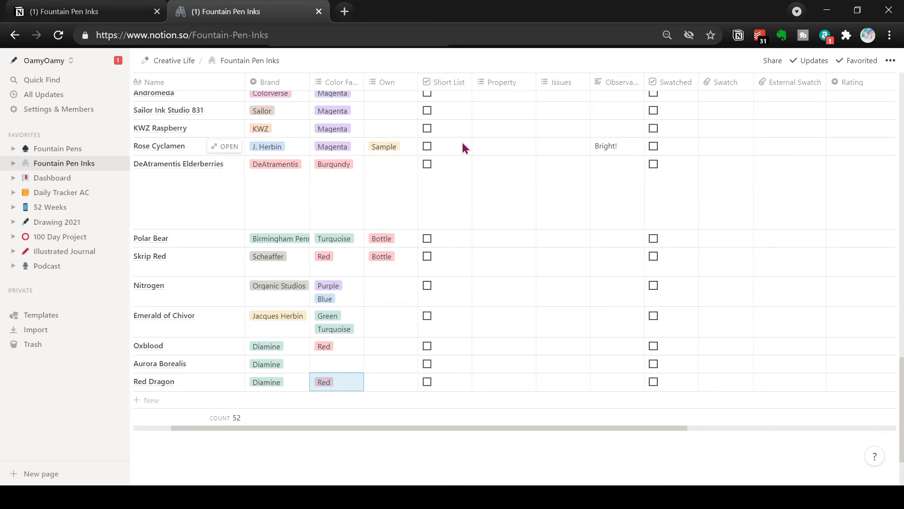
click(77, 14)
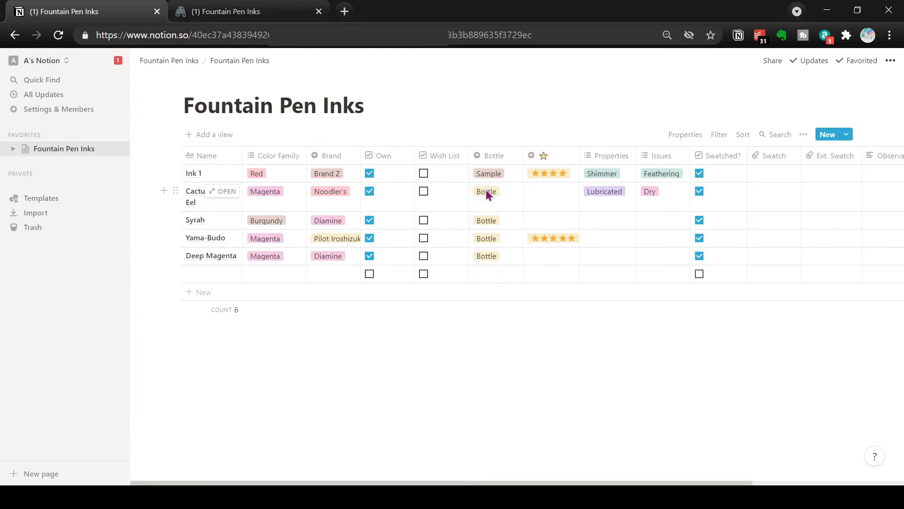
scroll(485, 190, right, 5)
scroll(485, 189, left, 2)
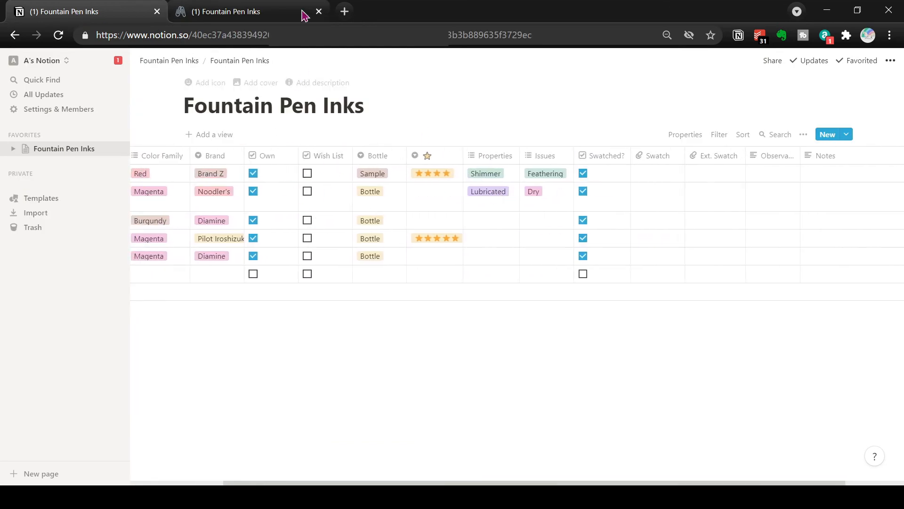
click(285, 12)
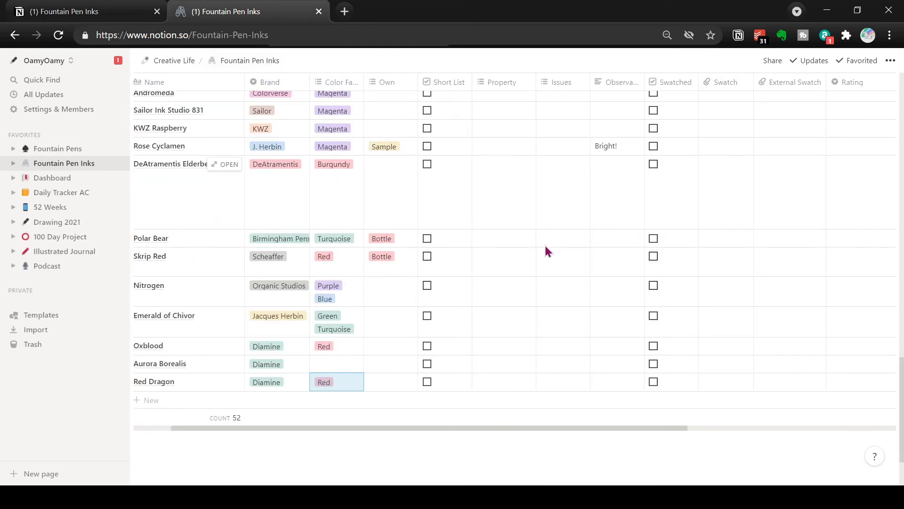
scroll(544, 243, right, 1)
scroll(543, 243, left, 3)
Create a new table view of the existing ink database named Brand-Diamine
scroll(546, 246, up, 15)
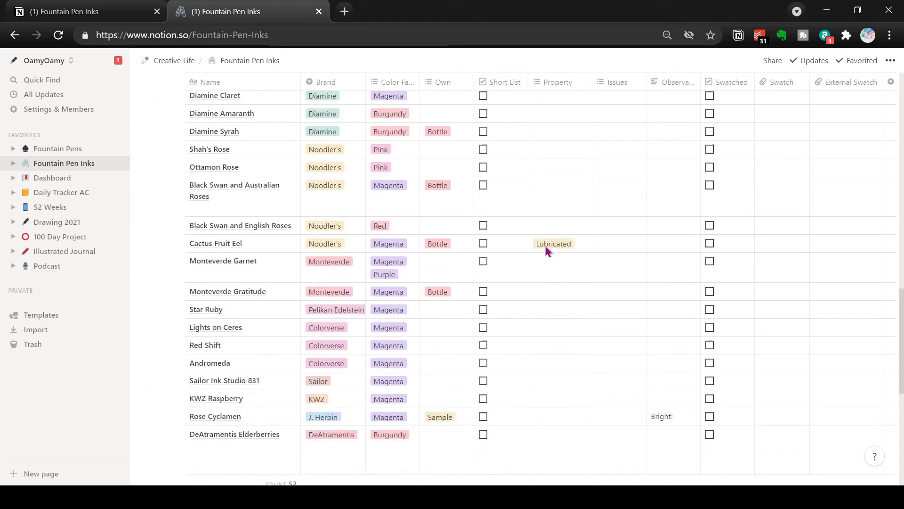
scroll(545, 248, up, 8)
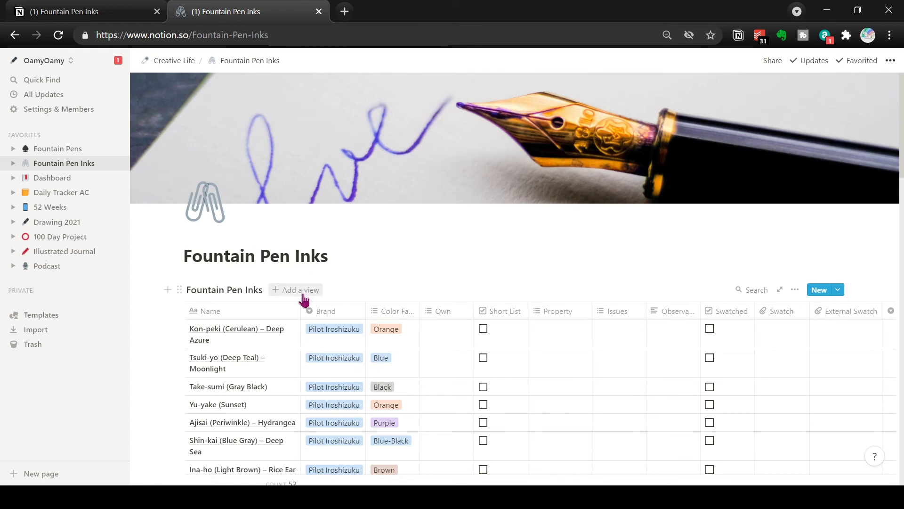
click(300, 298)
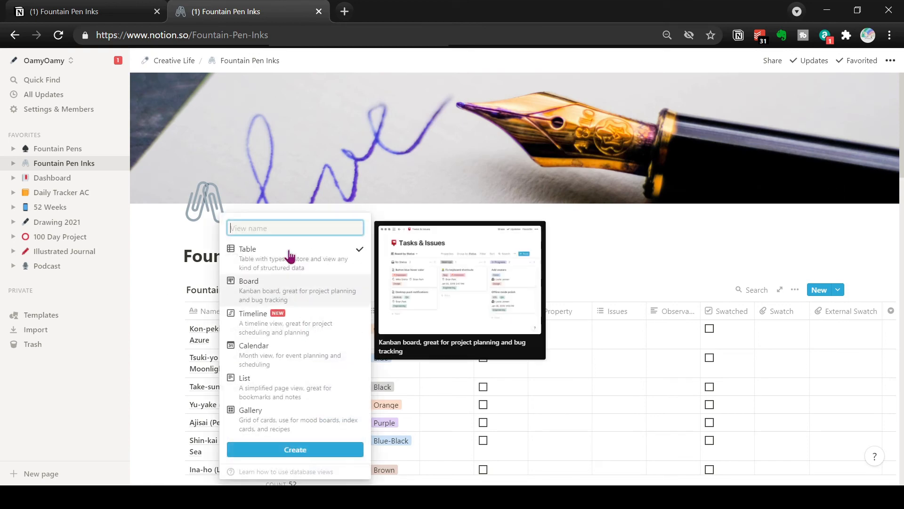
text(Brand-Diam)
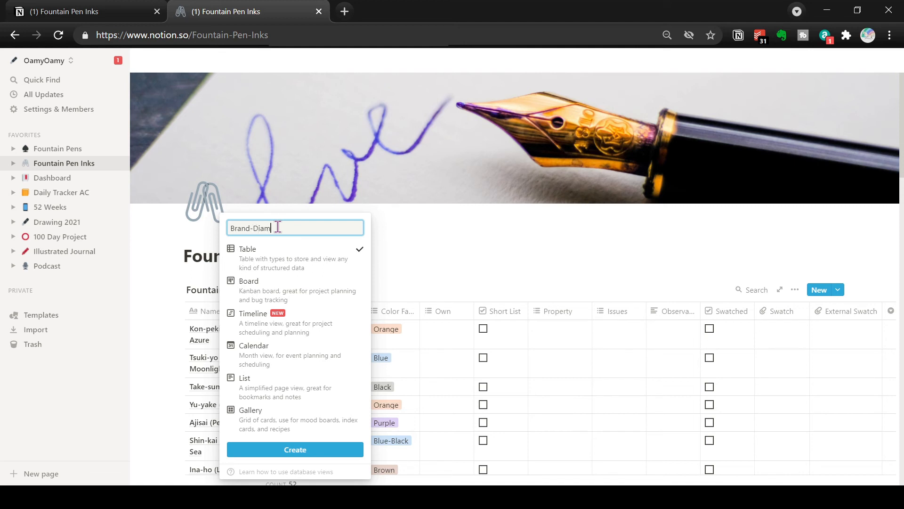
text(ine)
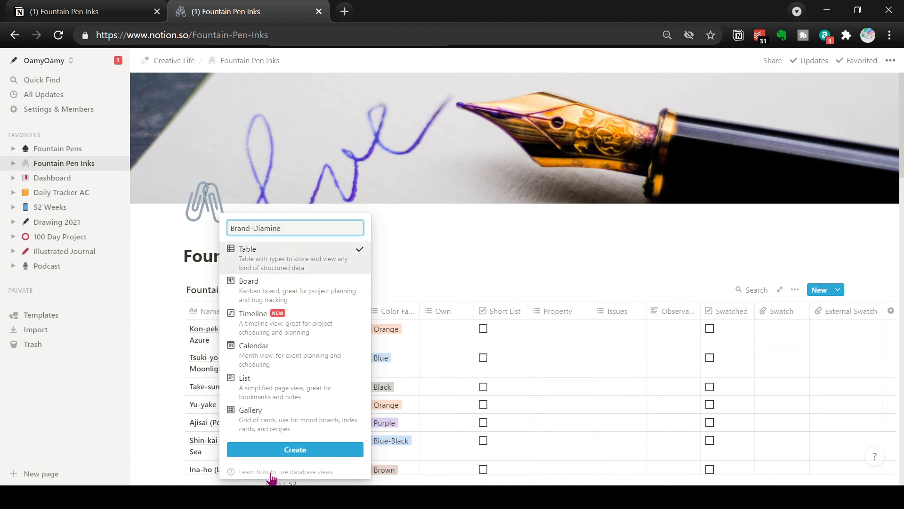
click(280, 449)
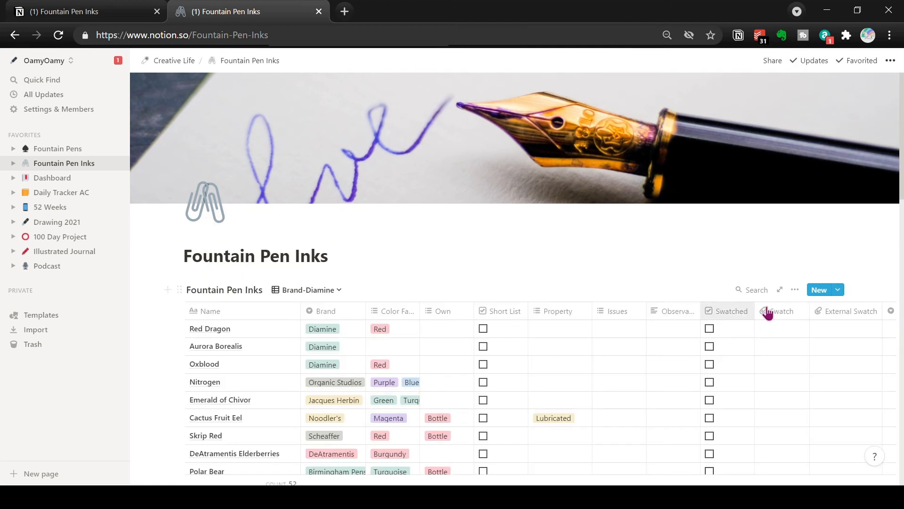
Filter the Brand-Diamine view to inks whose Brand is Diamine
click(794, 291)
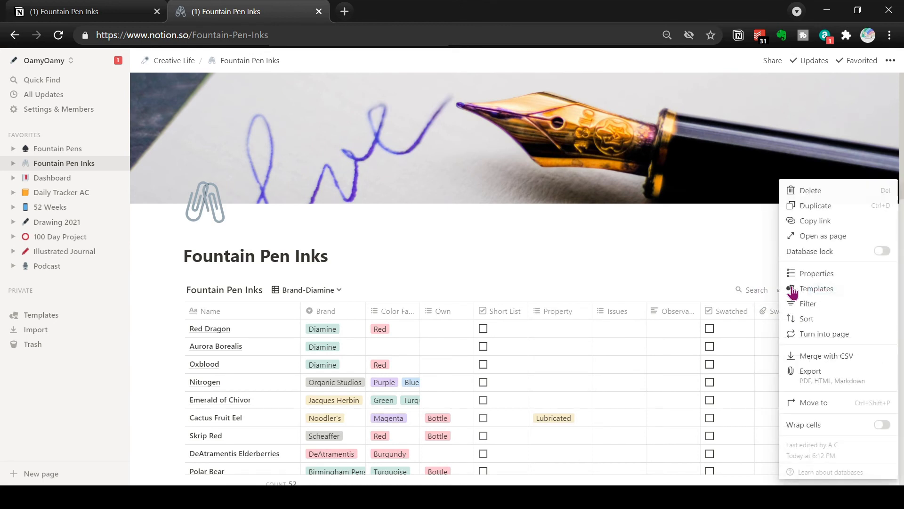
click(810, 305)
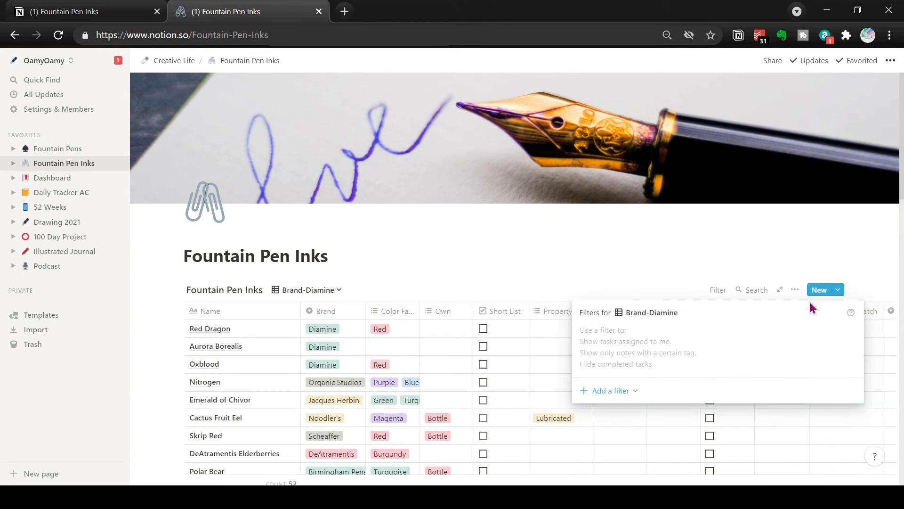
click(606, 395)
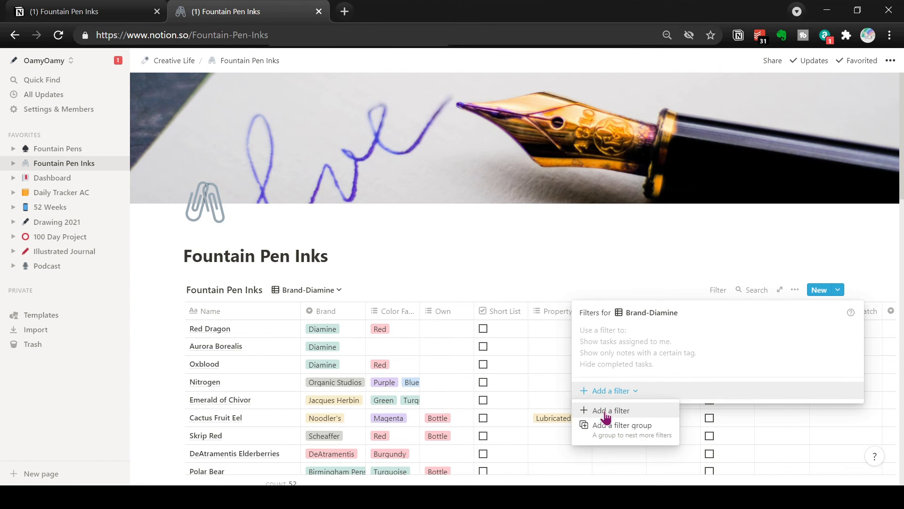
click(612, 413)
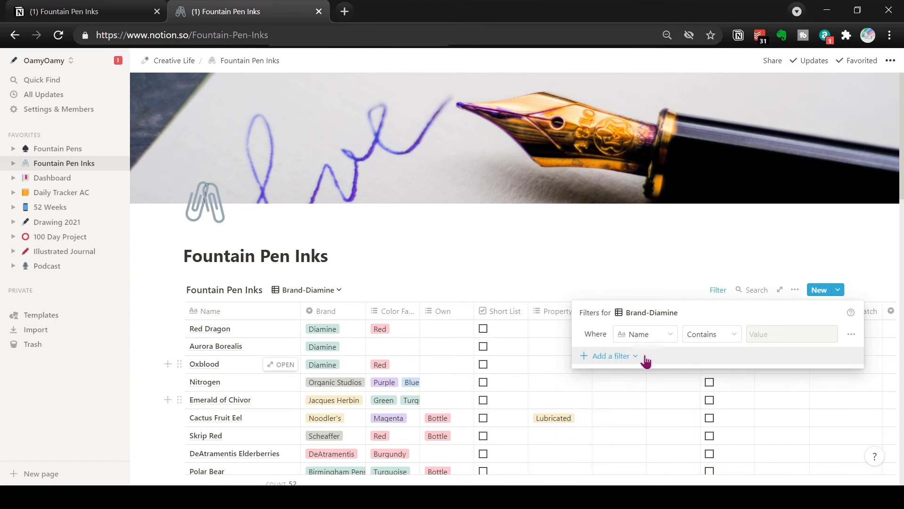
click(658, 336)
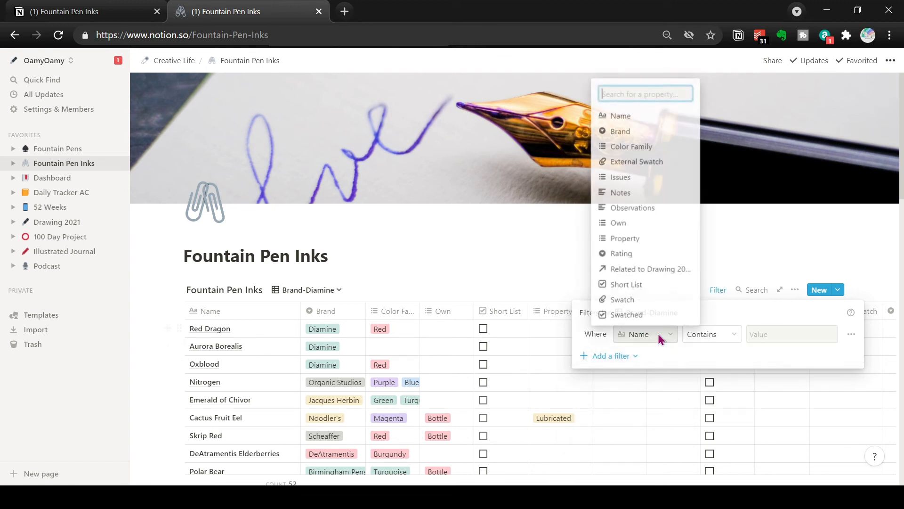
click(620, 133)
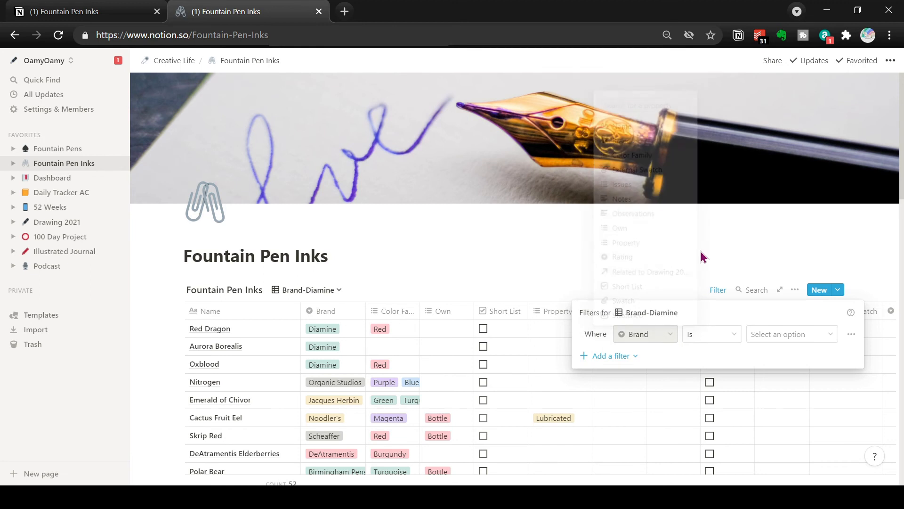
click(767, 335)
click(769, 272)
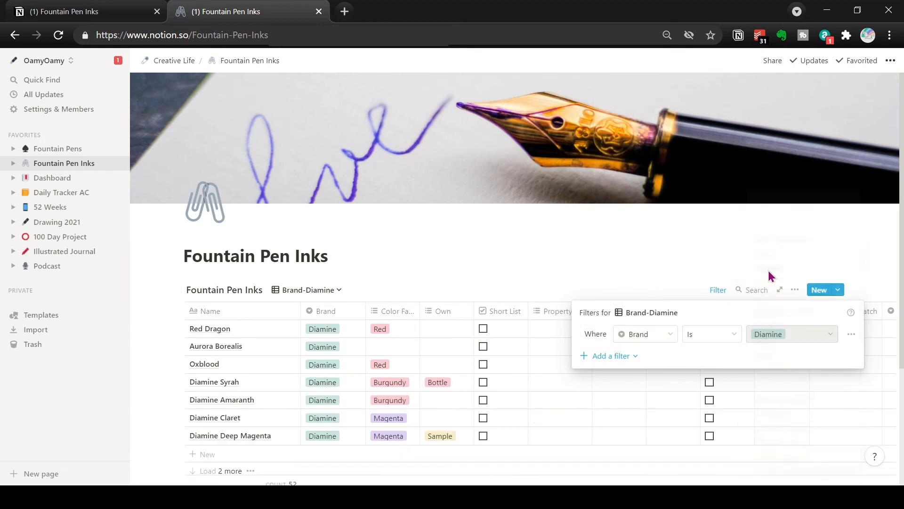
click(652, 269)
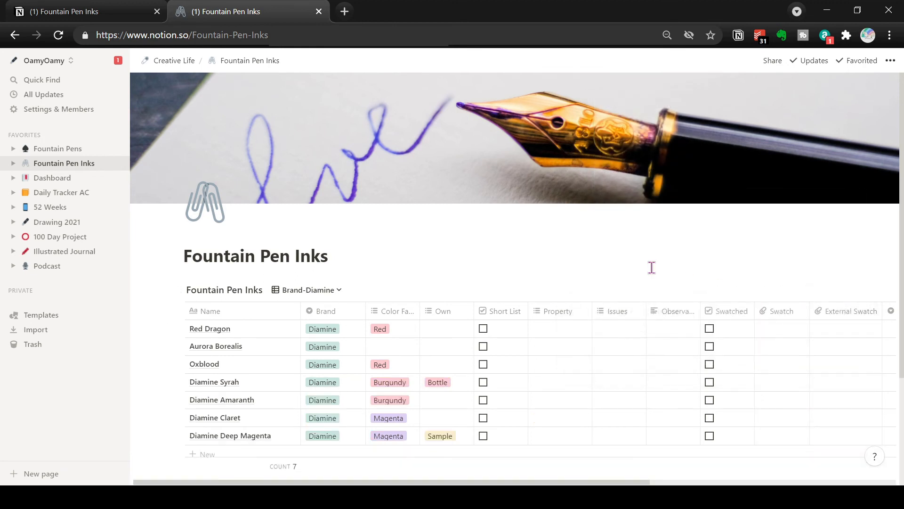
Set the Color Family of Aurora Borealis to Green and Turquoise
scroll(651, 268, down, 3)
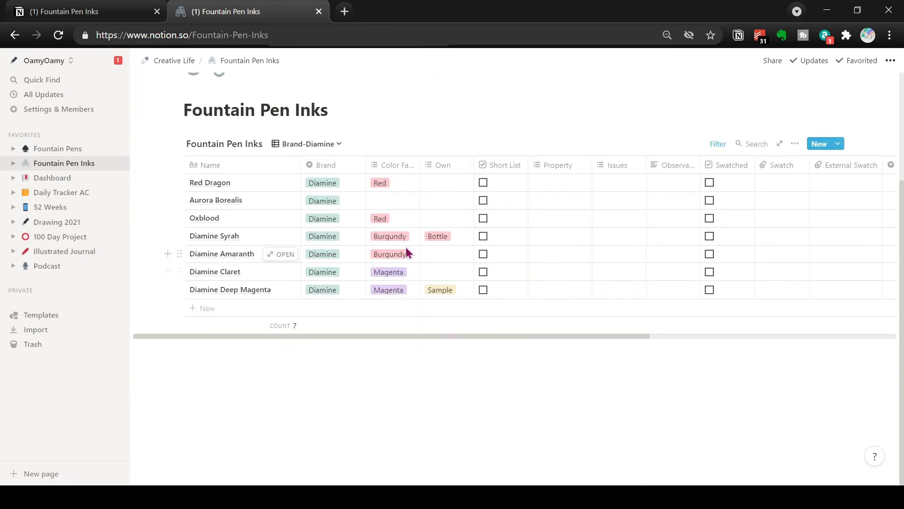
scroll(405, 247, up, 1)
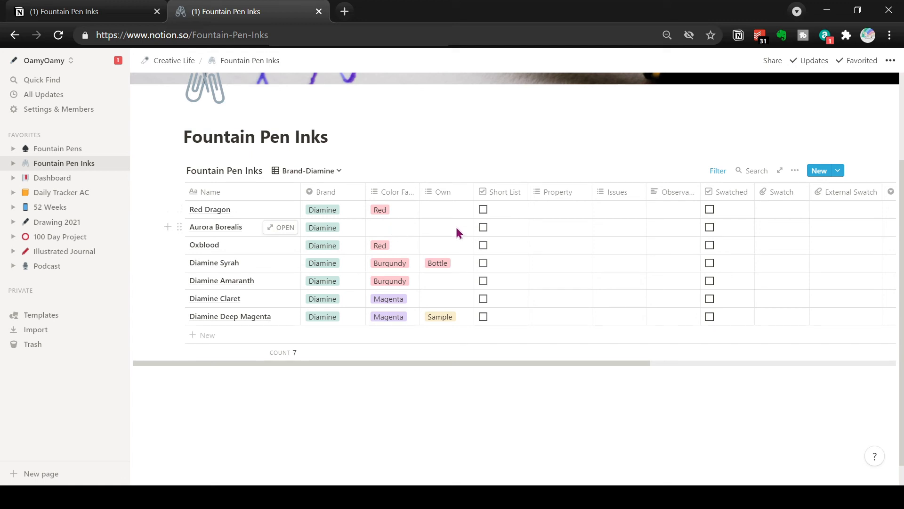
click(399, 231)
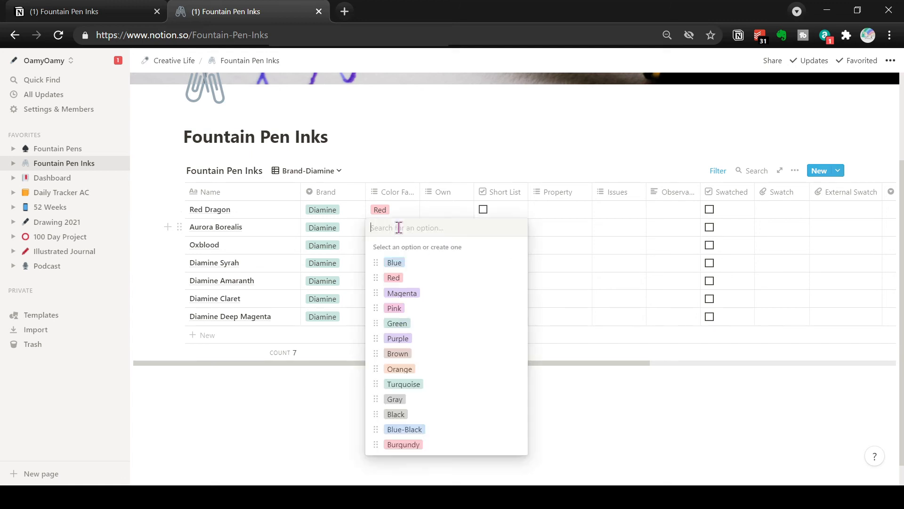
click(405, 324)
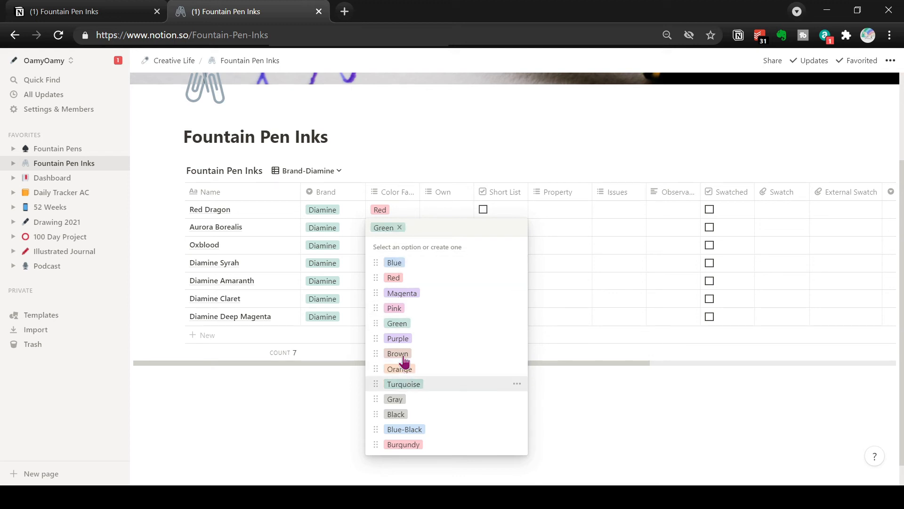
click(411, 386)
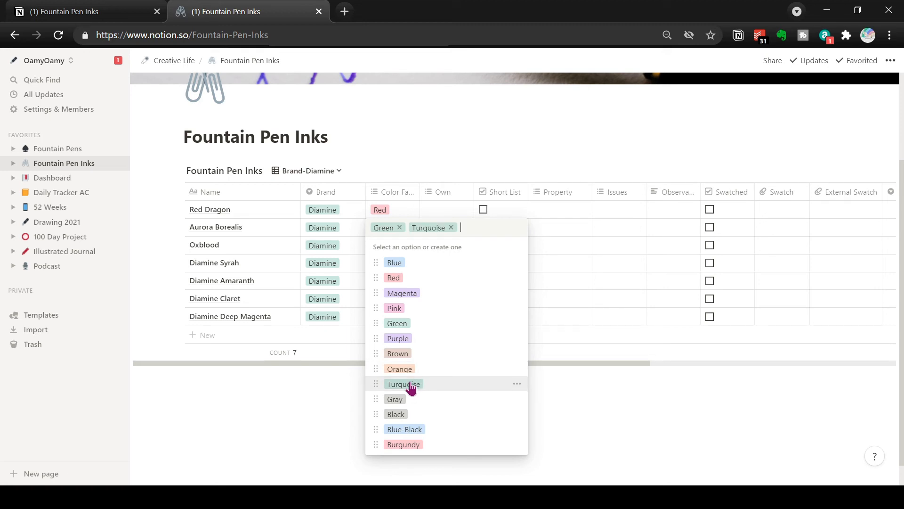
click(431, 149)
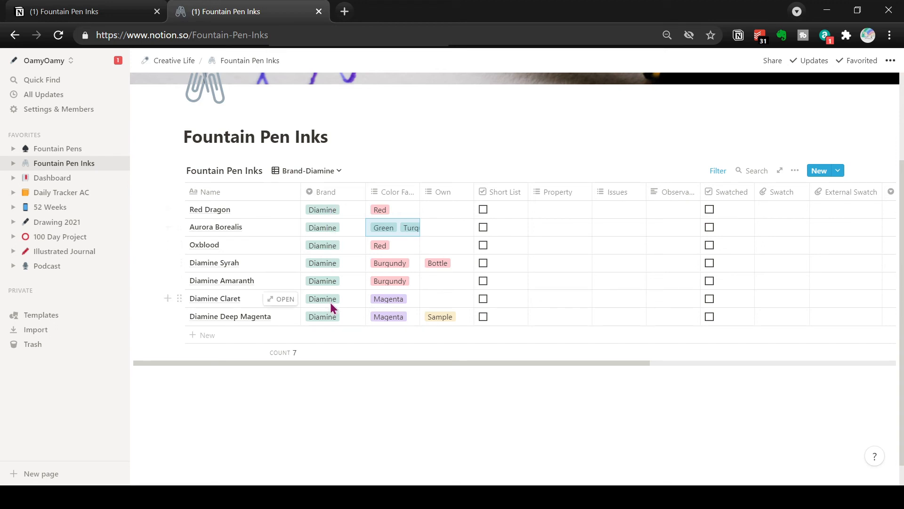
Add a gallery view to the Fountain Pen Inks database and name it Swatches
click(316, 171)
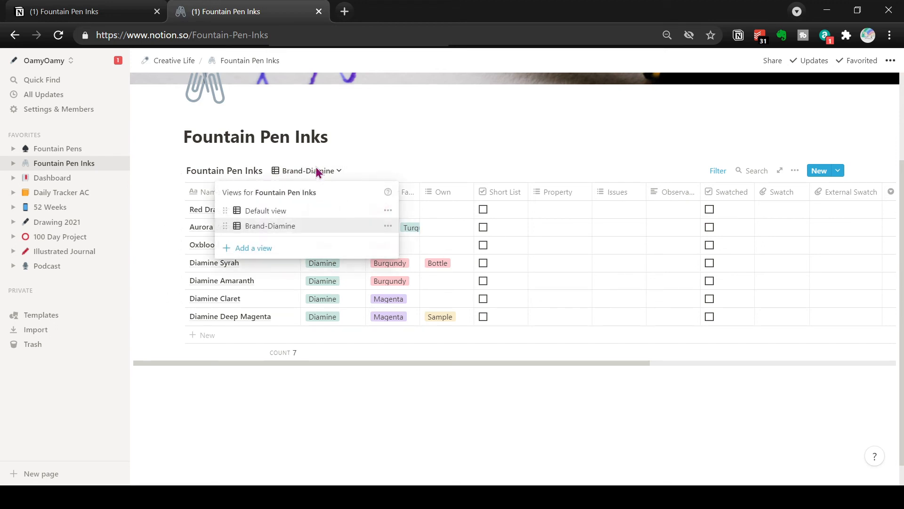
click(265, 249)
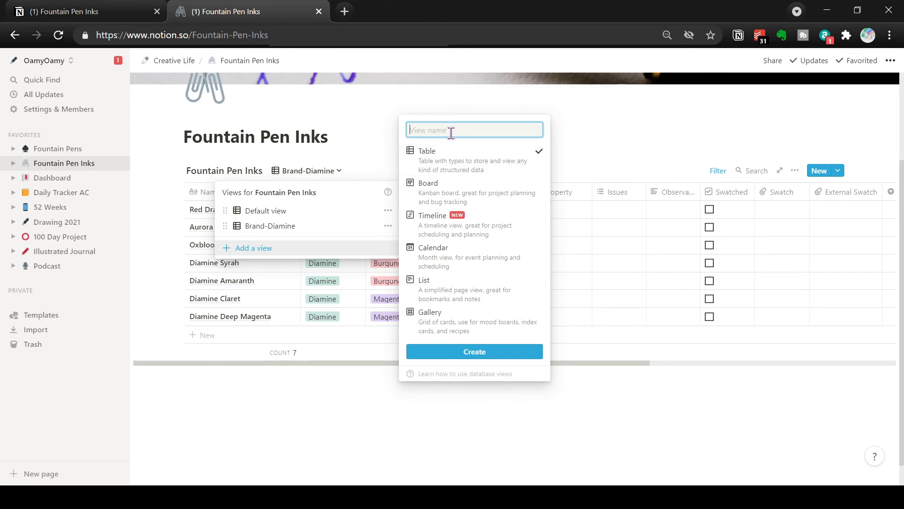
click(447, 319)
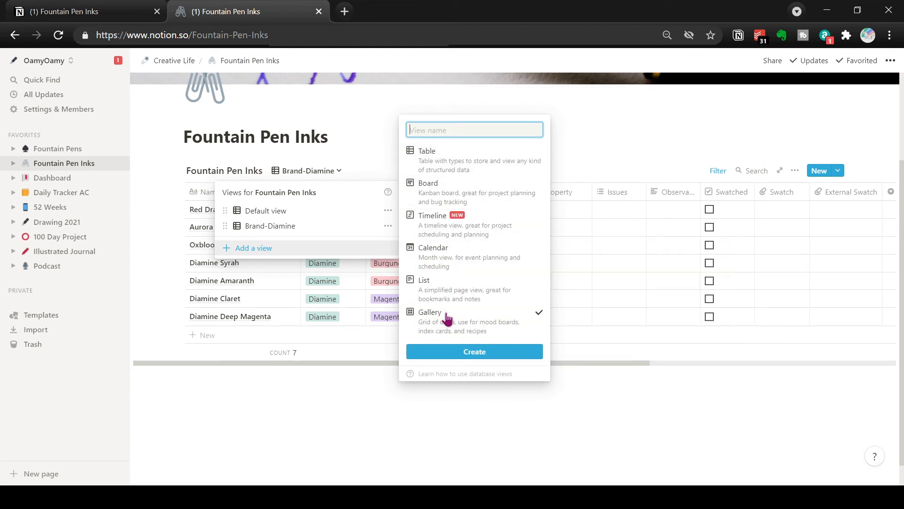
click(453, 352)
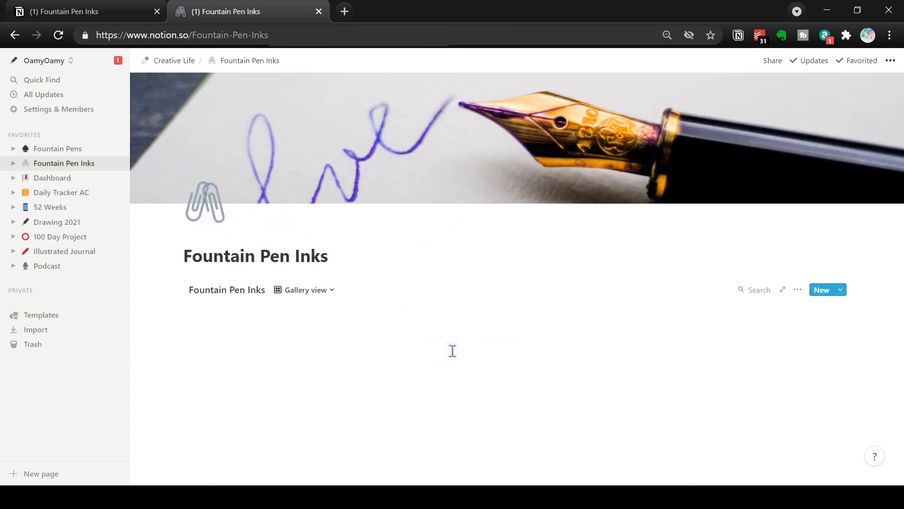
click(329, 290)
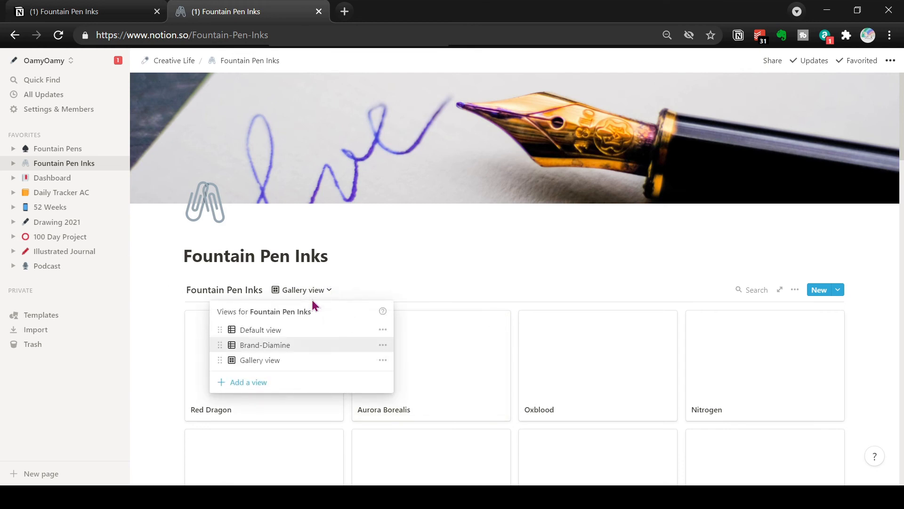
click(383, 360)
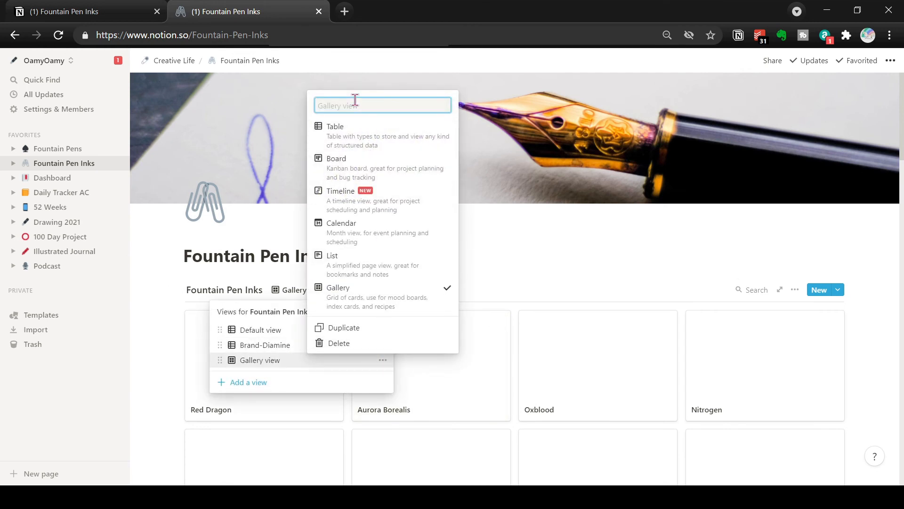
text(Swatches)
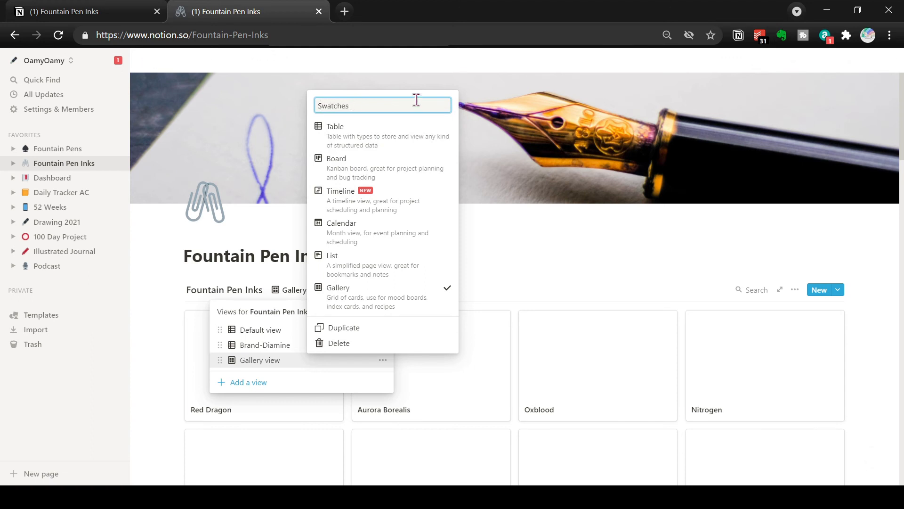
click(468, 75)
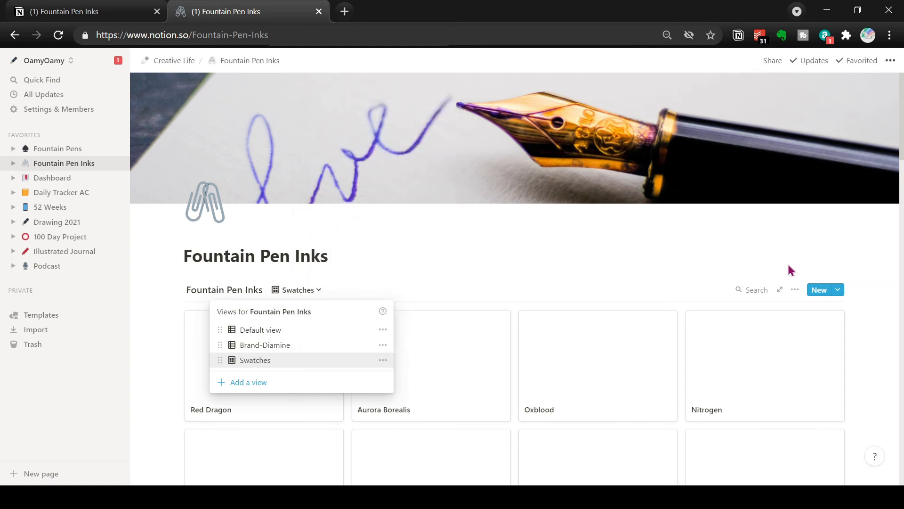
Set the card preview of the Swatches gallery to the Swatch property
click(794, 291)
click(795, 290)
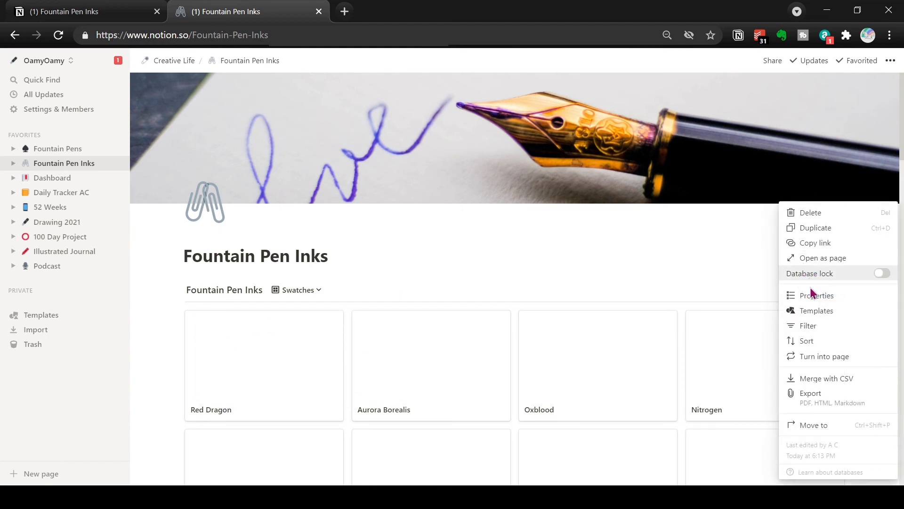
click(810, 297)
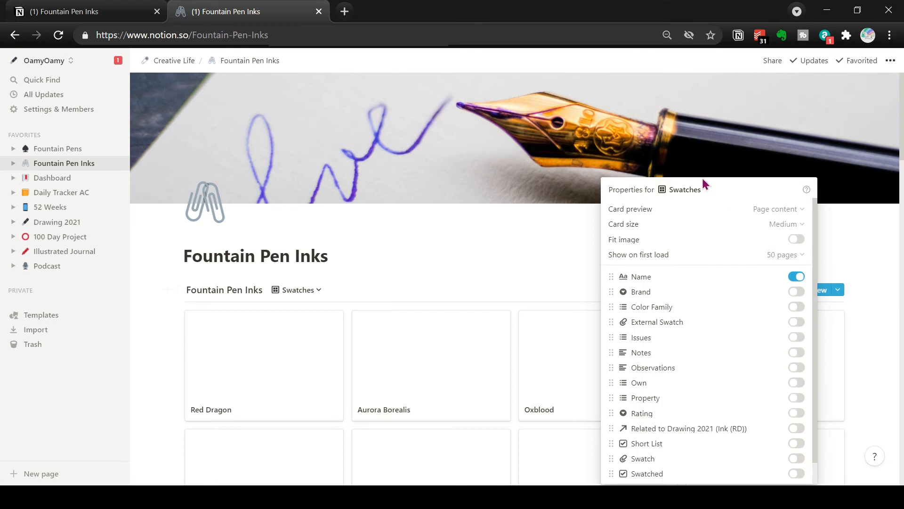
click(776, 212)
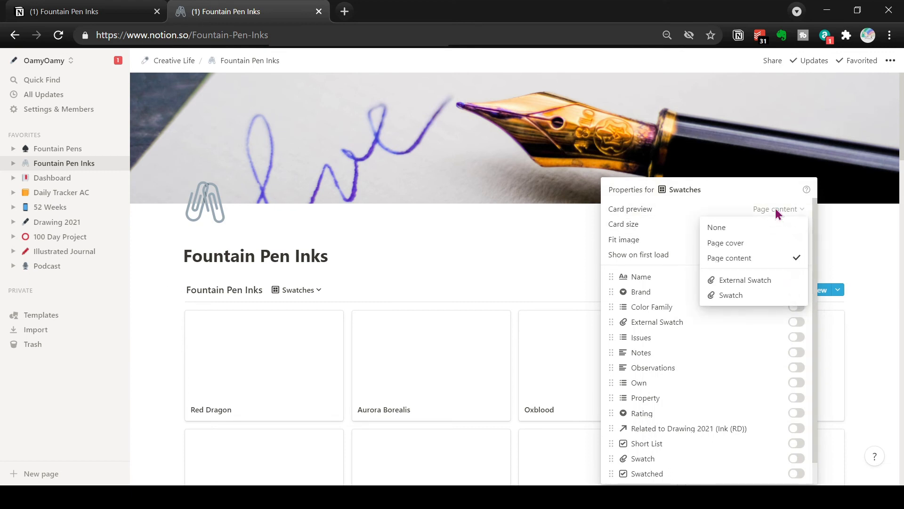
click(730, 296)
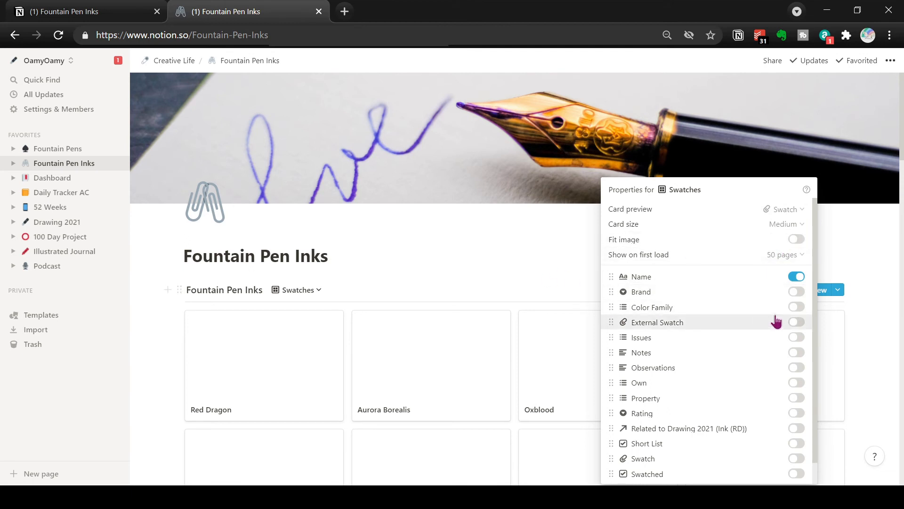
Show the Brand and Color Family properties on the Swatches gallery cards
click(797, 308)
click(797, 292)
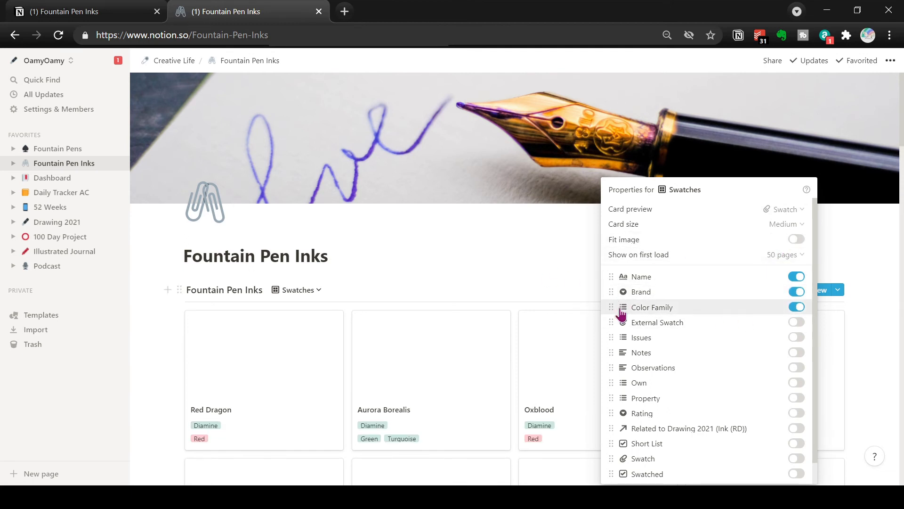
scroll(693, 382, down, 1)
scroll(693, 382, up, 1)
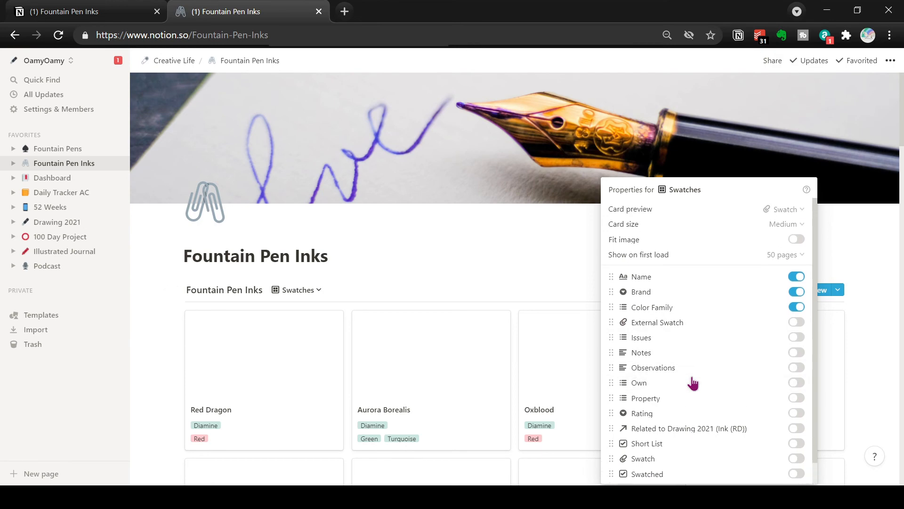
click(506, 268)
scroll(506, 270, down, 5)
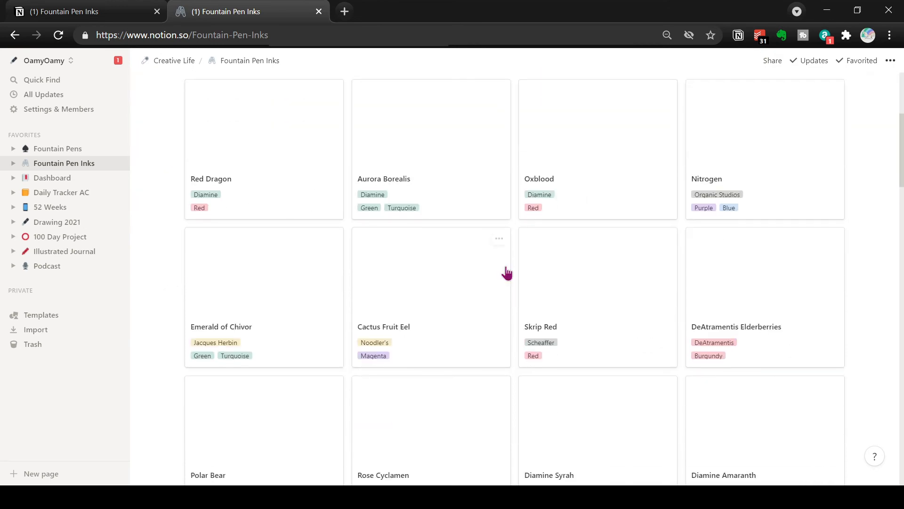
scroll(678, 296, up, 5)
Set the card size of the Swatches gallery to Small and look over the ink cards
click(793, 278)
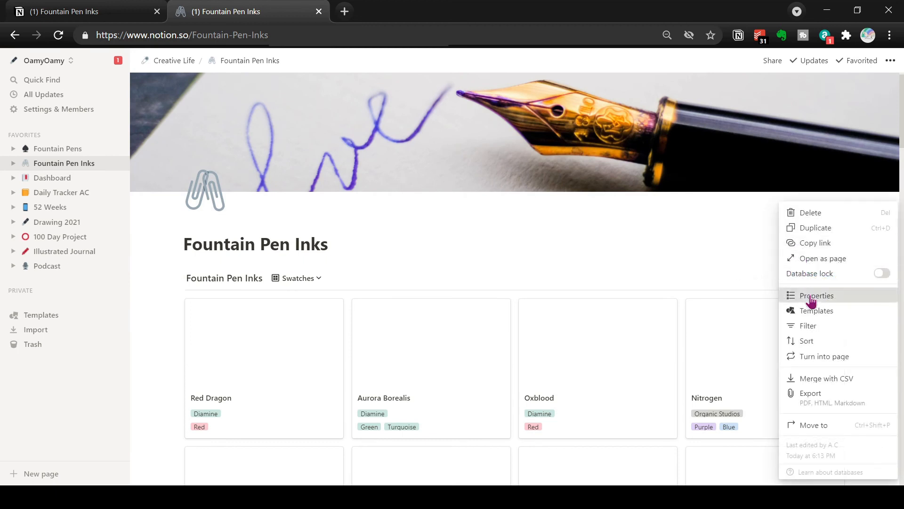
click(810, 295)
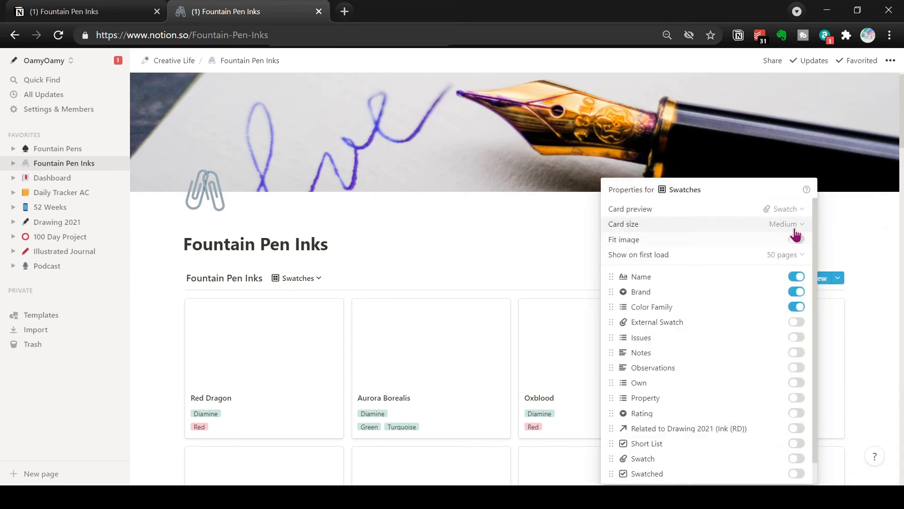
click(791, 225)
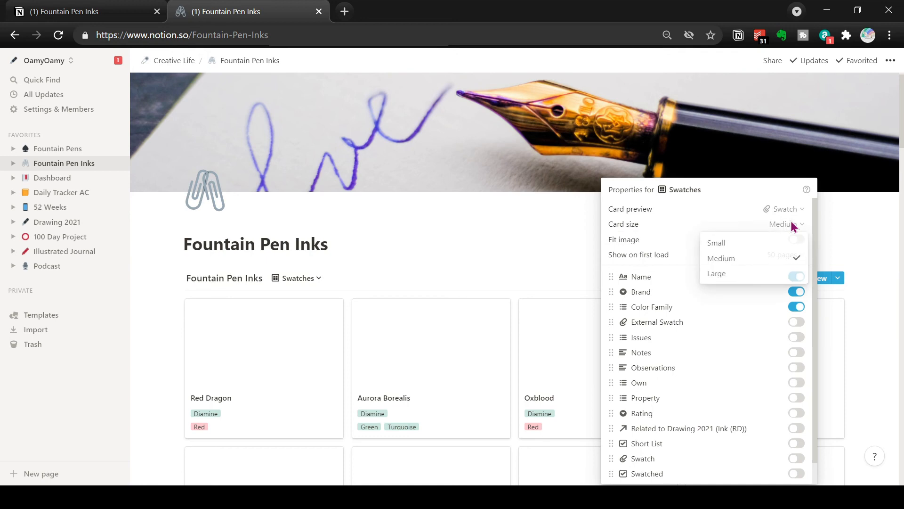
click(741, 246)
click(568, 251)
scroll(569, 253, down, 9)
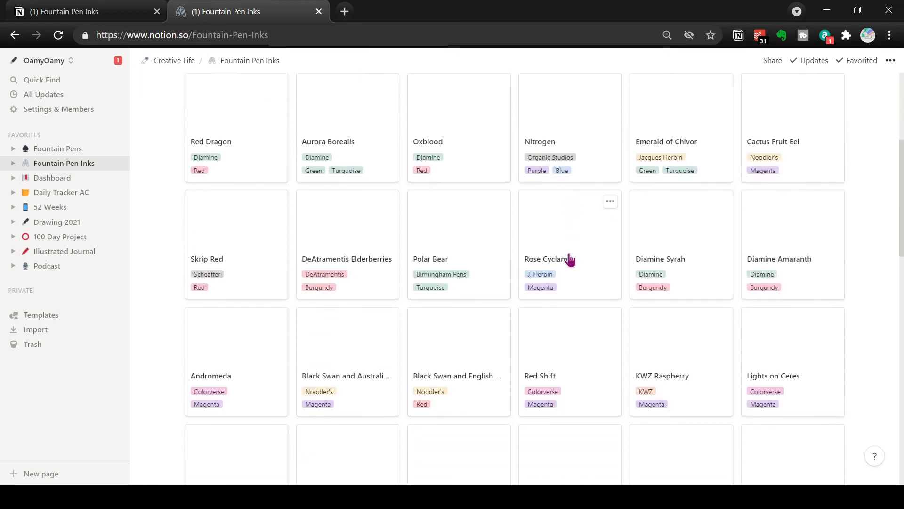
scroll(570, 259, up, 5)
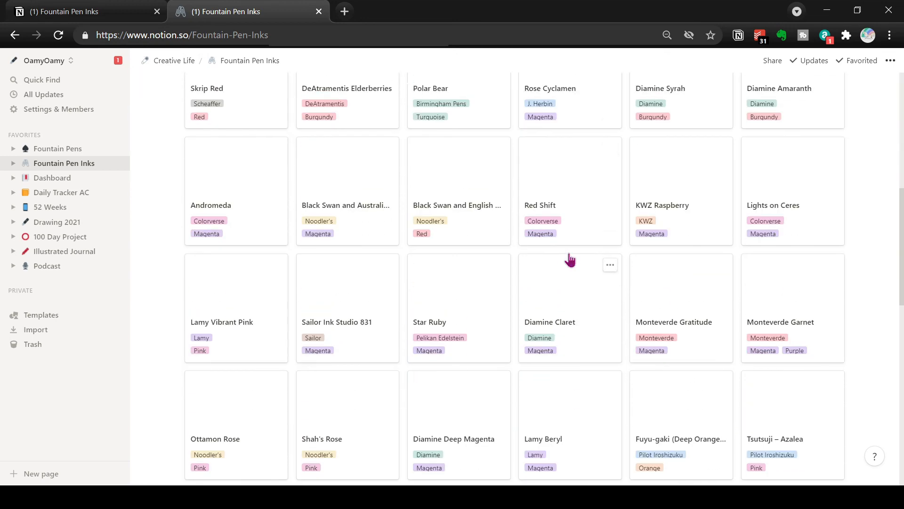
scroll(569, 259, up, 5)
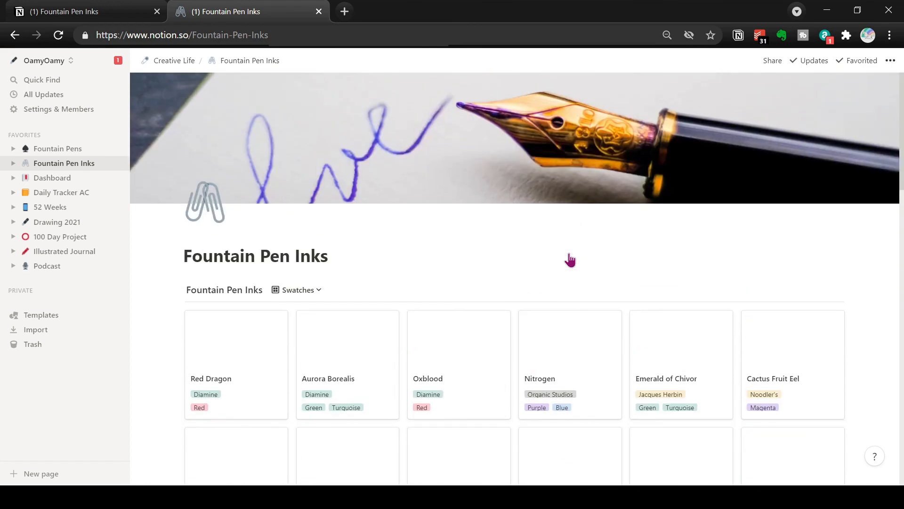
scroll(532, 294, down, 3)
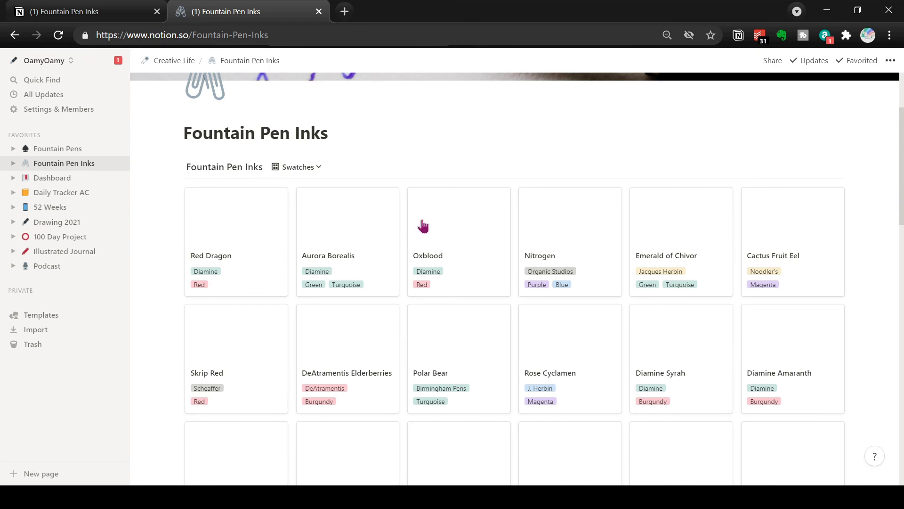
scroll(424, 225, up, 2)
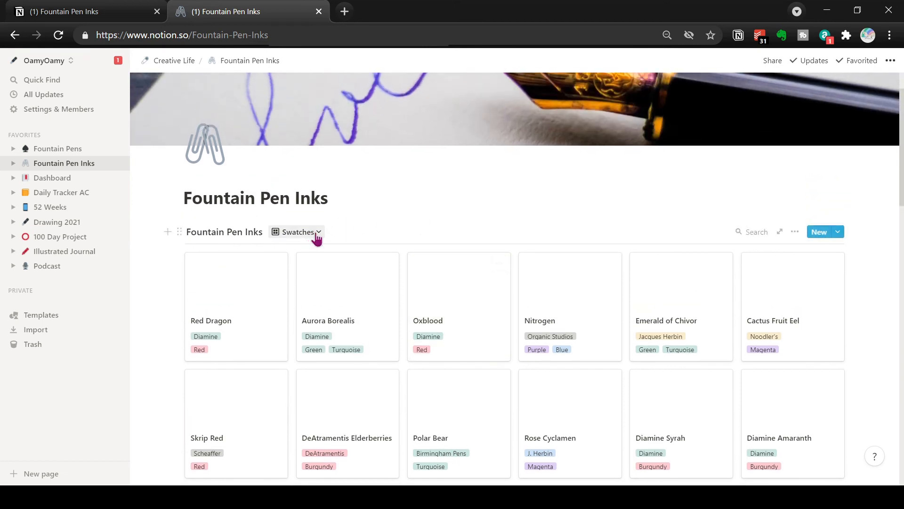
Create a new board view of the ink database named Color
click(317, 234)
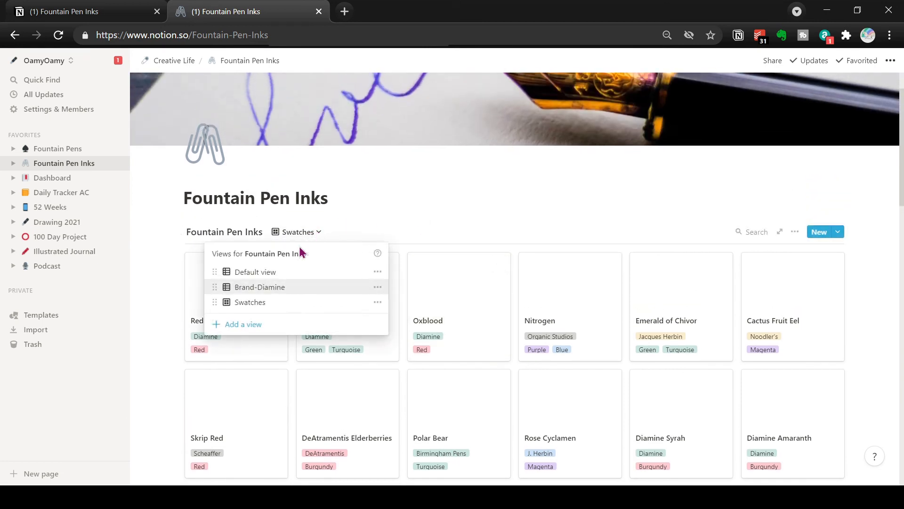
click(256, 326)
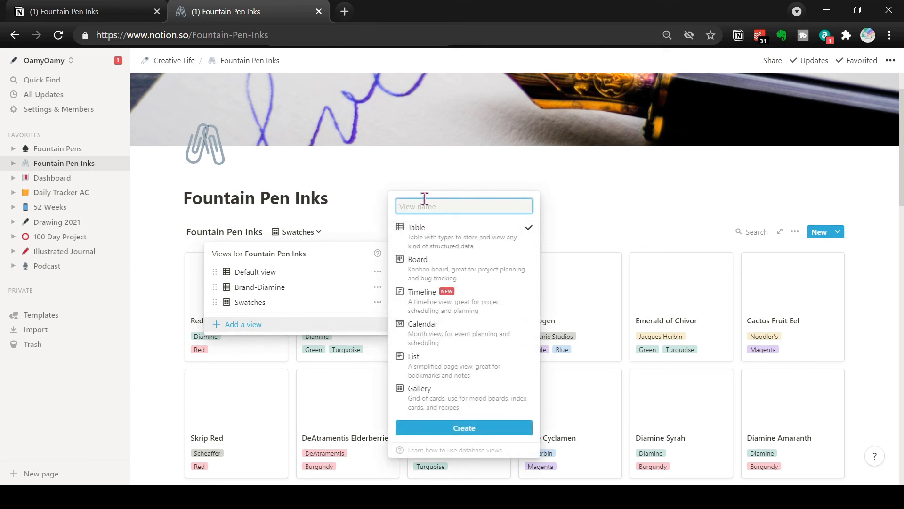
text(Color)
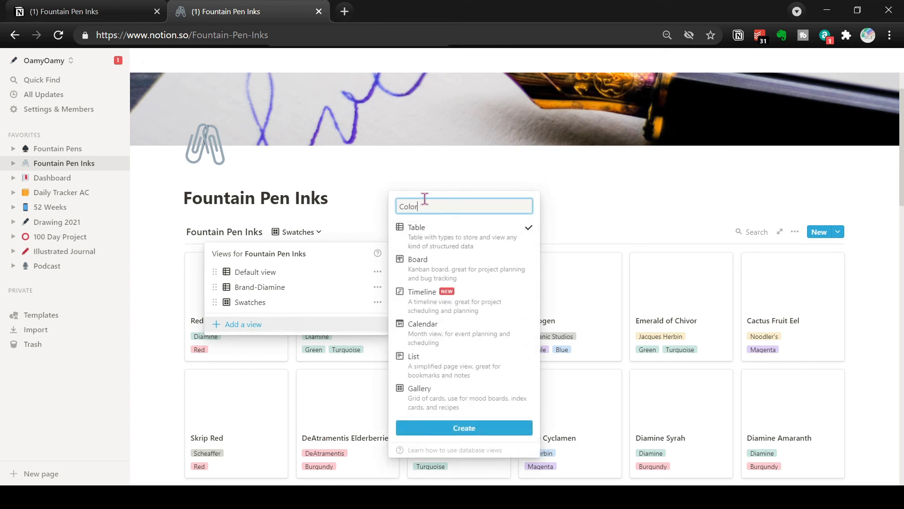
click(429, 259)
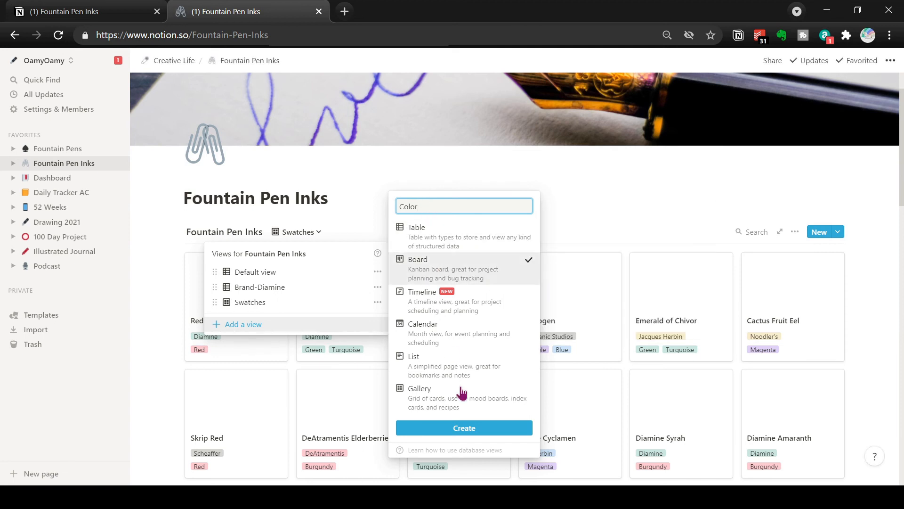
click(475, 427)
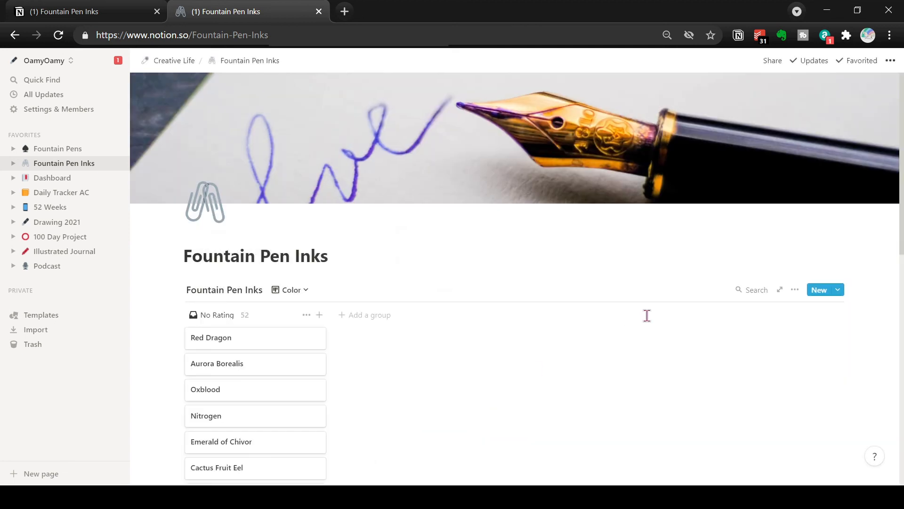
Group the Color board by Color Family and look through its color columns
click(795, 290)
click(803, 340)
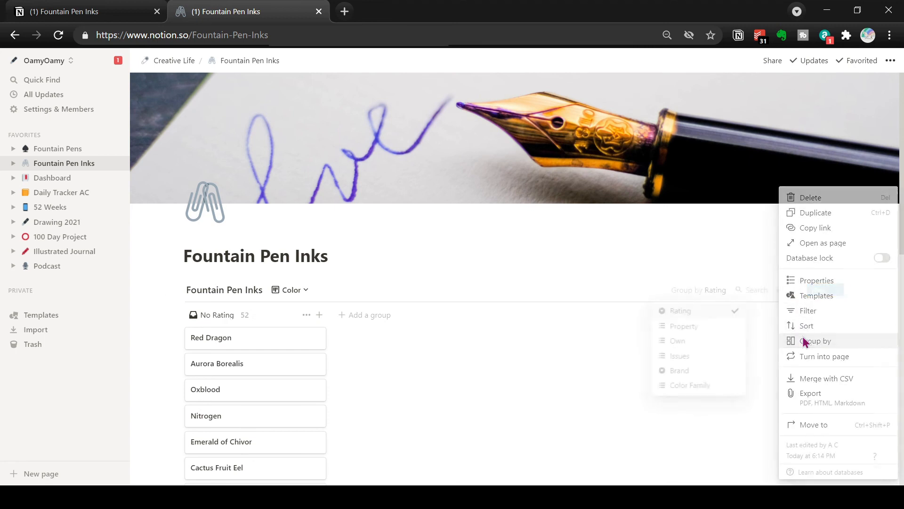
click(689, 391)
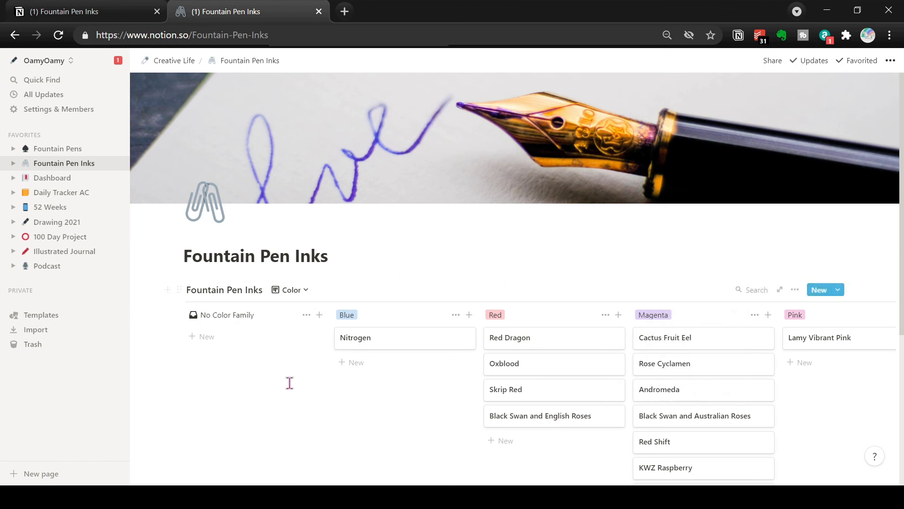
scroll(290, 383, down, 2)
scroll(330, 372, right, 3)
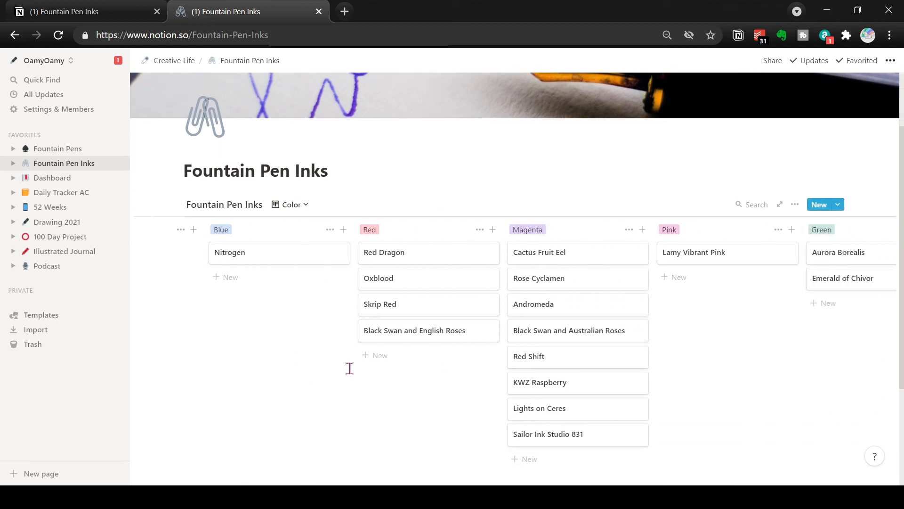
scroll(350, 368, right, 10)
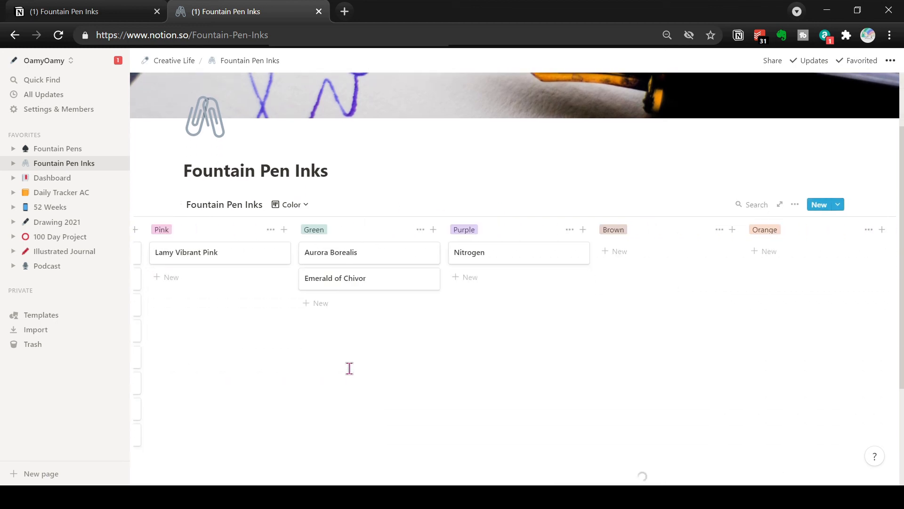
scroll(350, 367, left, 10)
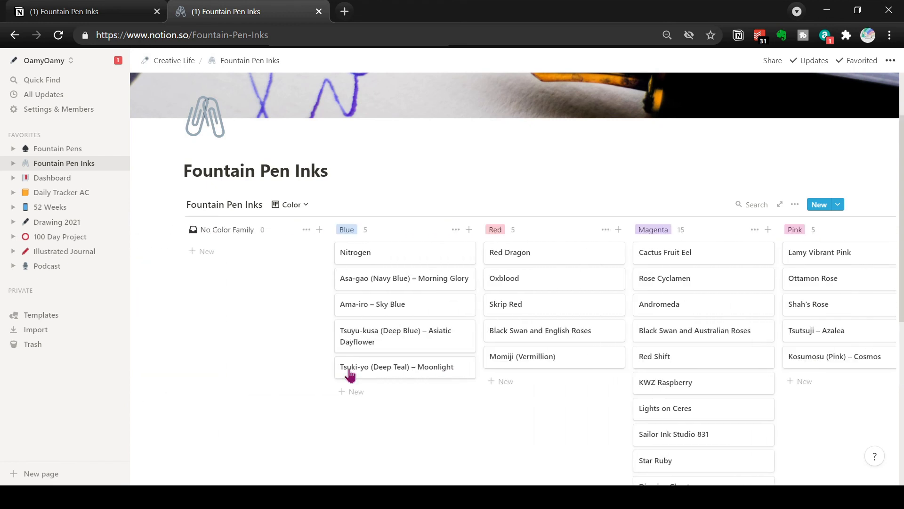
Add a filter to the Color board that keeps inks whose Own property contains Bottle
click(794, 205)
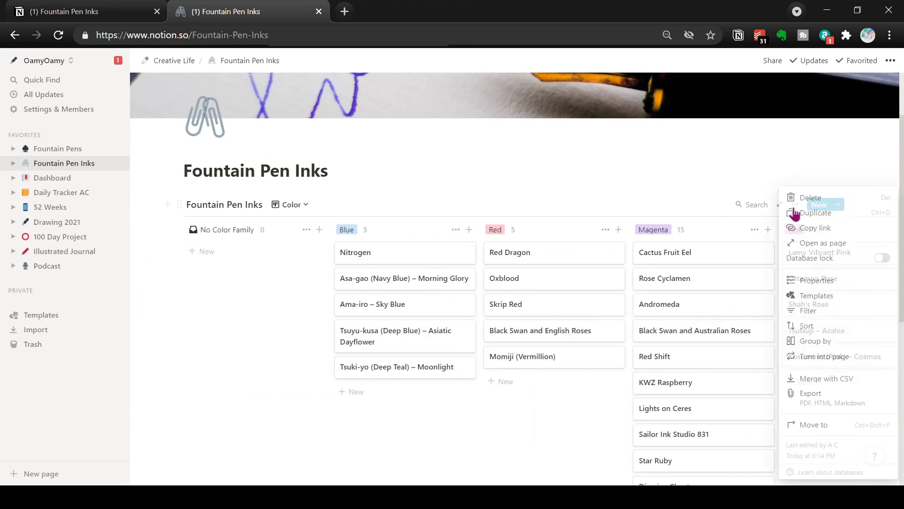
click(806, 311)
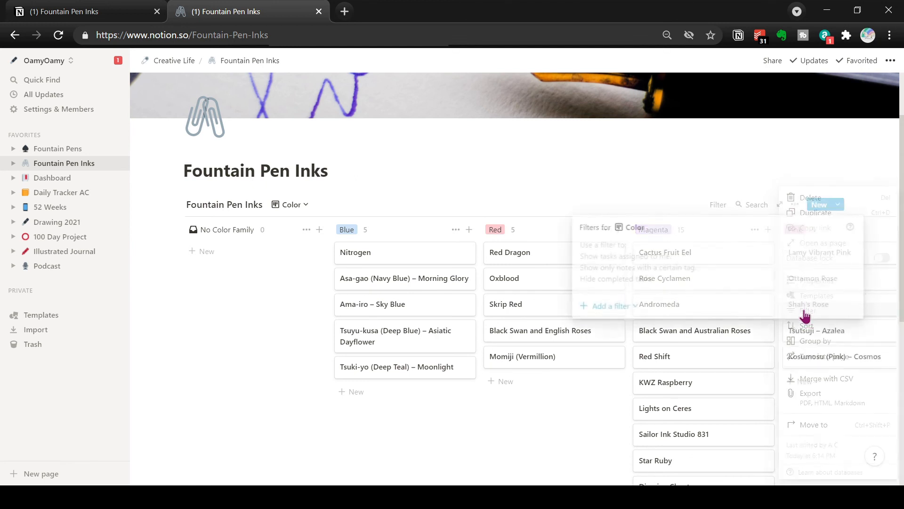
click(617, 306)
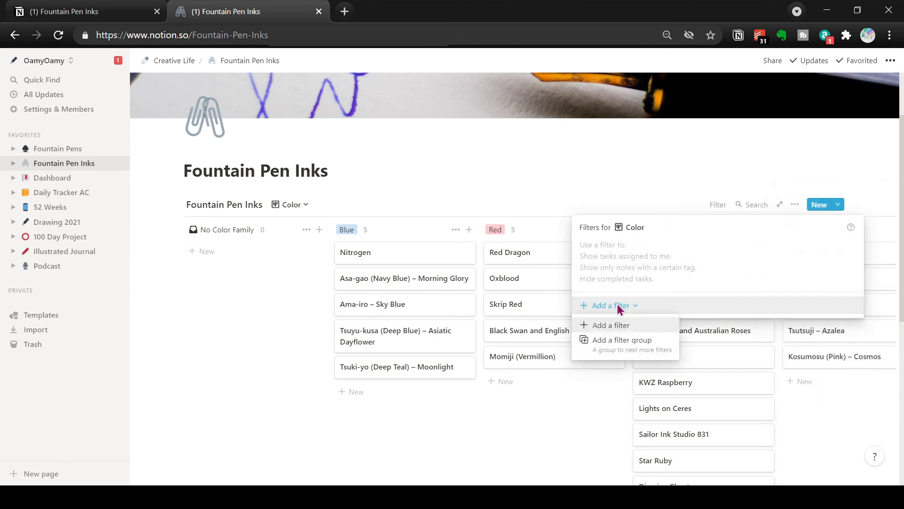
click(611, 331)
click(650, 248)
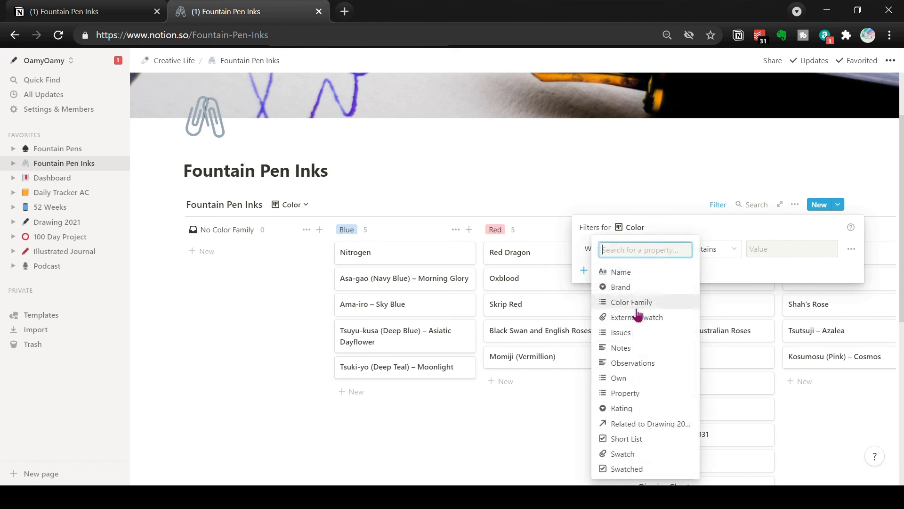
click(626, 378)
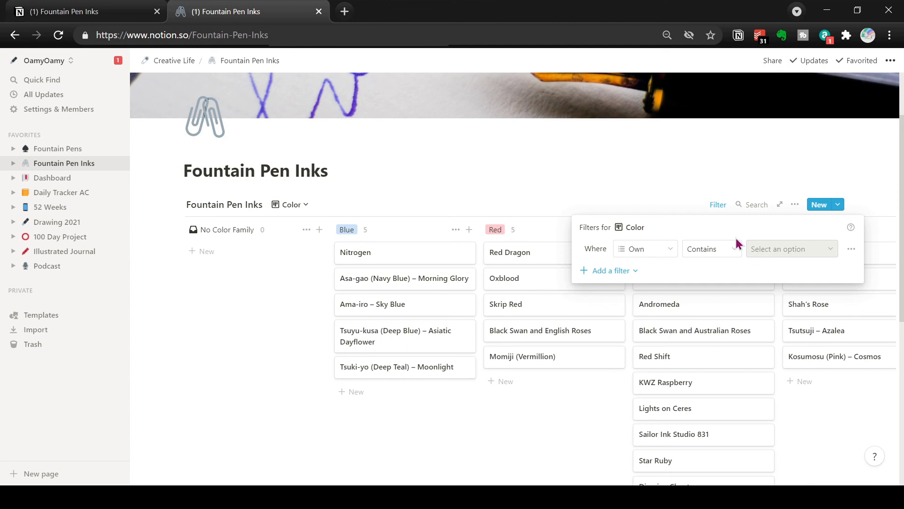
click(761, 250)
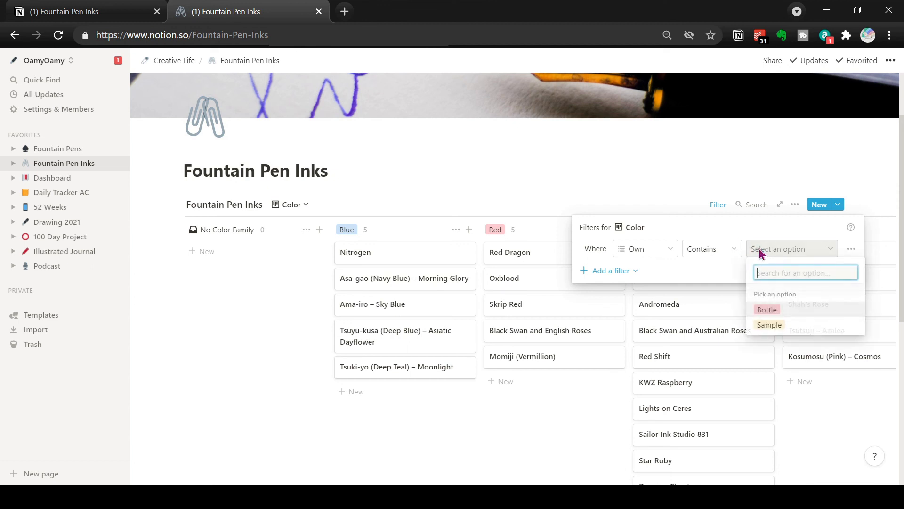
click(760, 310)
Add a second Color board filter, combined with Or, for inks whose Own property contains Sample
click(600, 273)
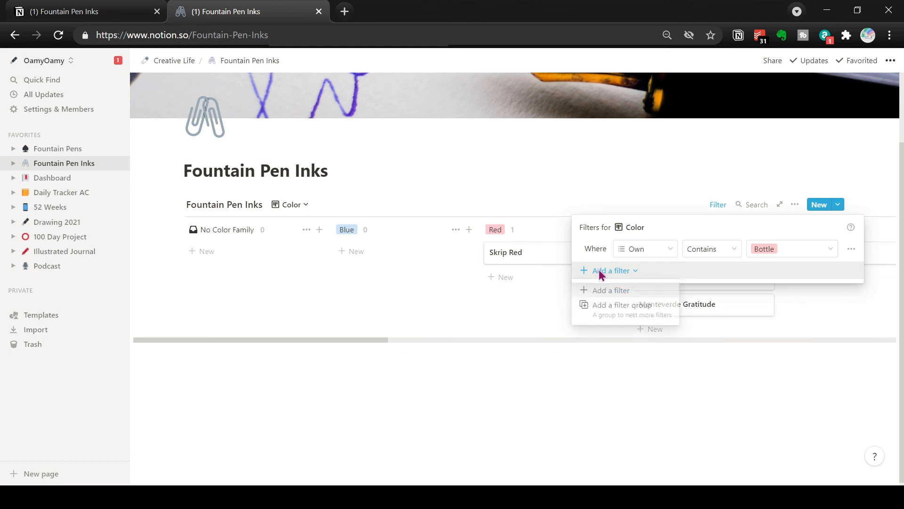
click(601, 290)
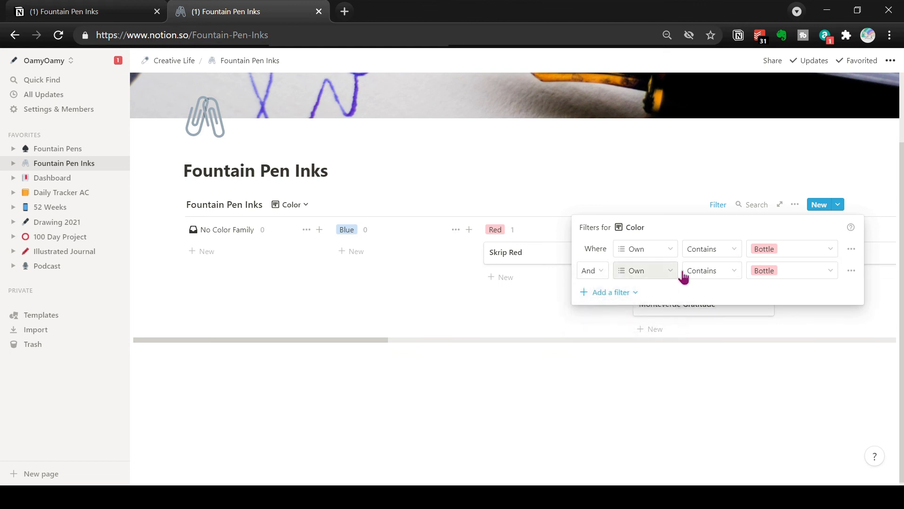
click(596, 271)
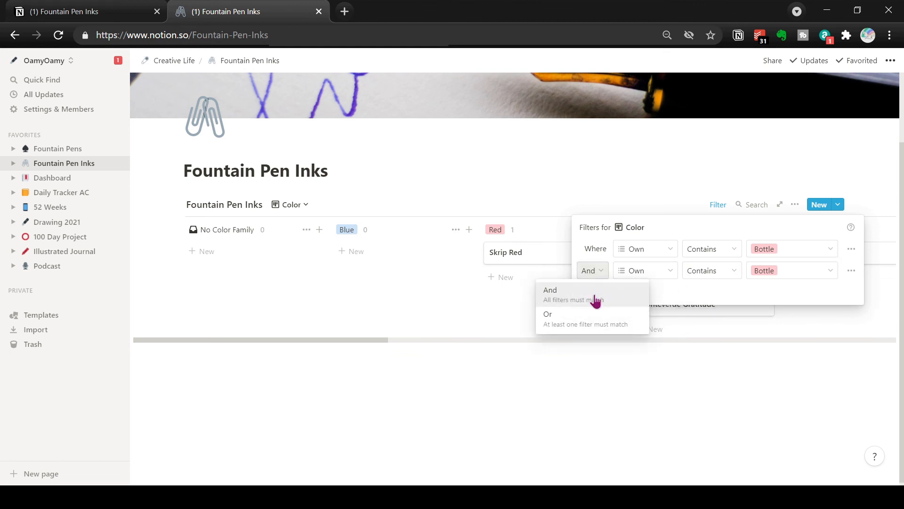
click(589, 317)
click(762, 272)
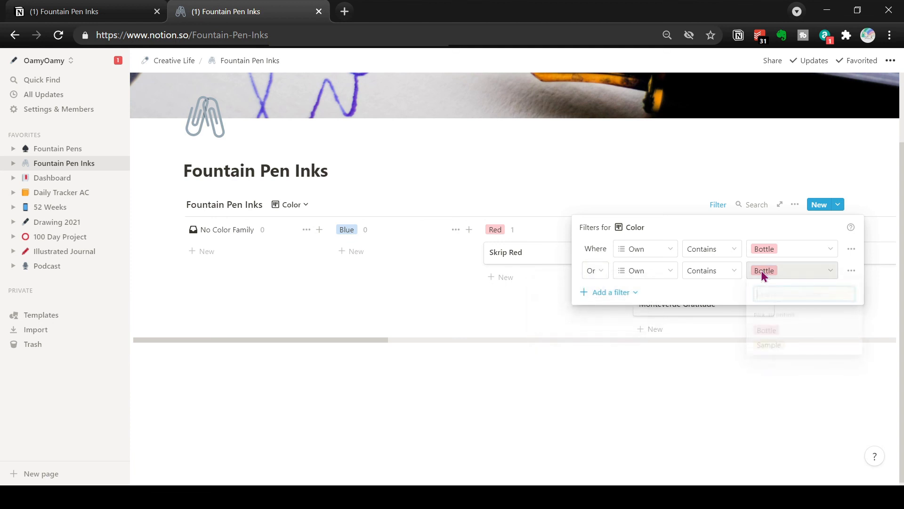
click(768, 346)
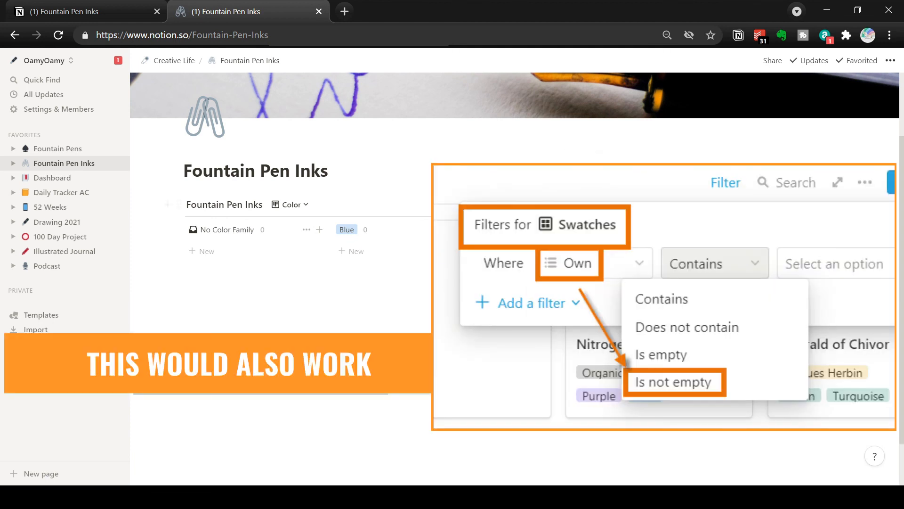
scroll(434, 285, right, 5)
scroll(434, 285, right, 5)
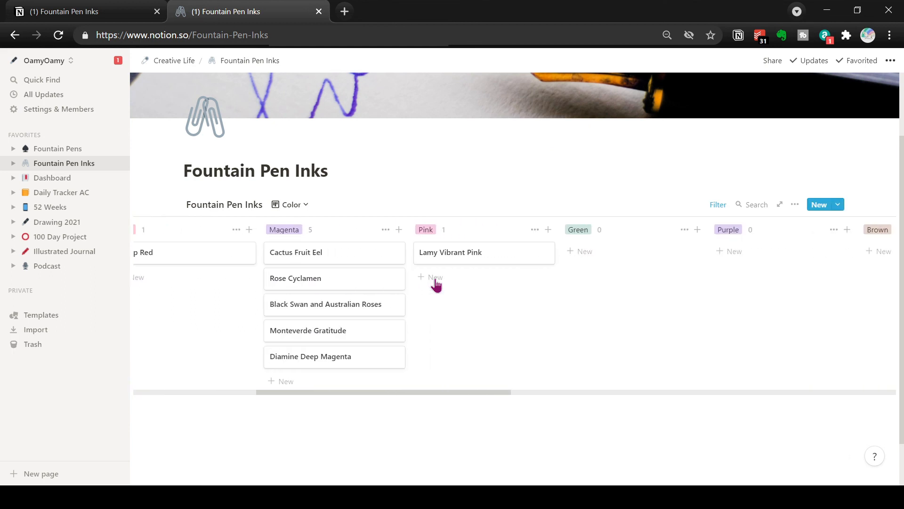
scroll(424, 259, left, 3)
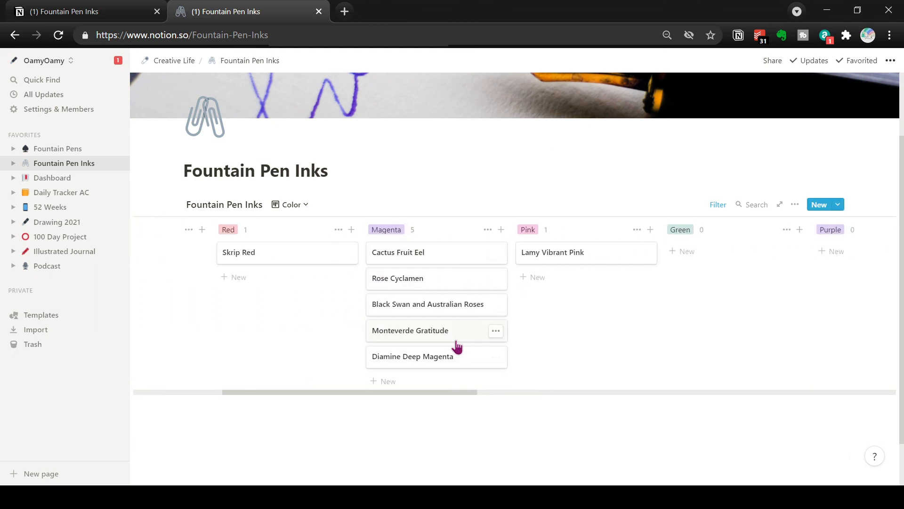
Show the Own and Brand properties on the Color board cards
click(795, 206)
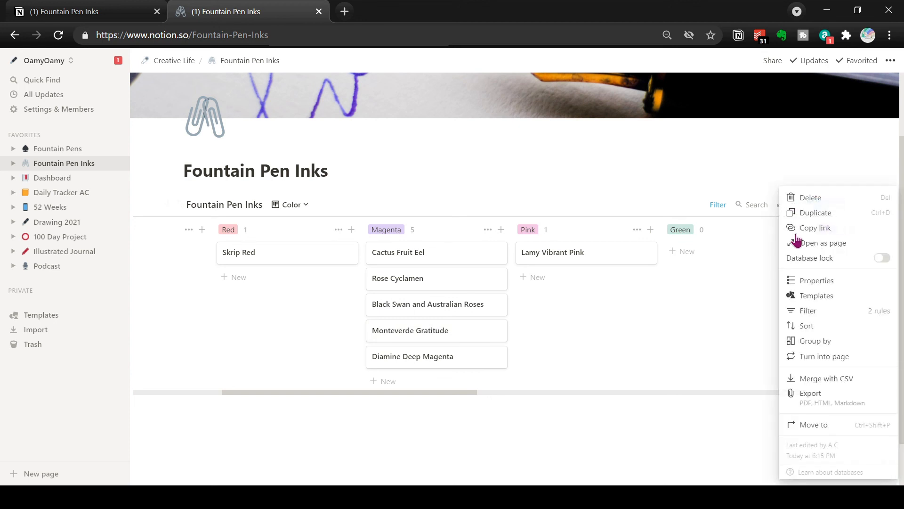
click(811, 281)
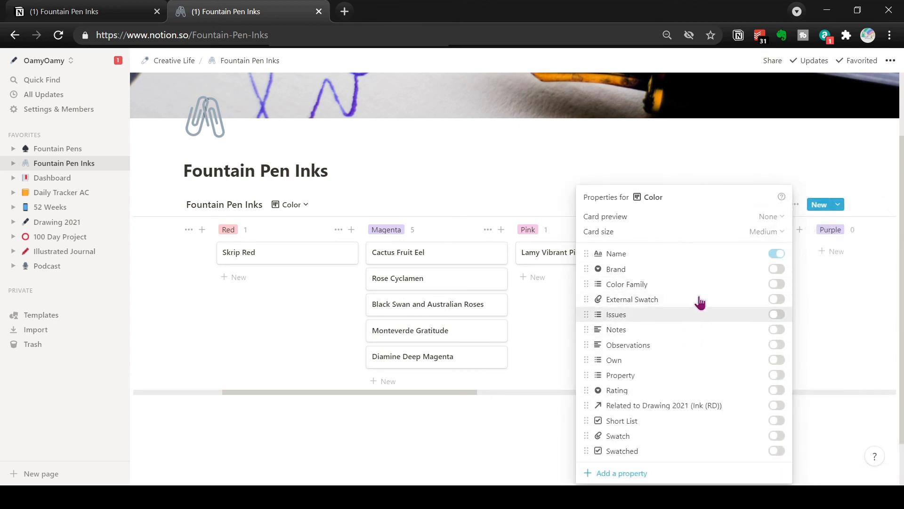
click(778, 360)
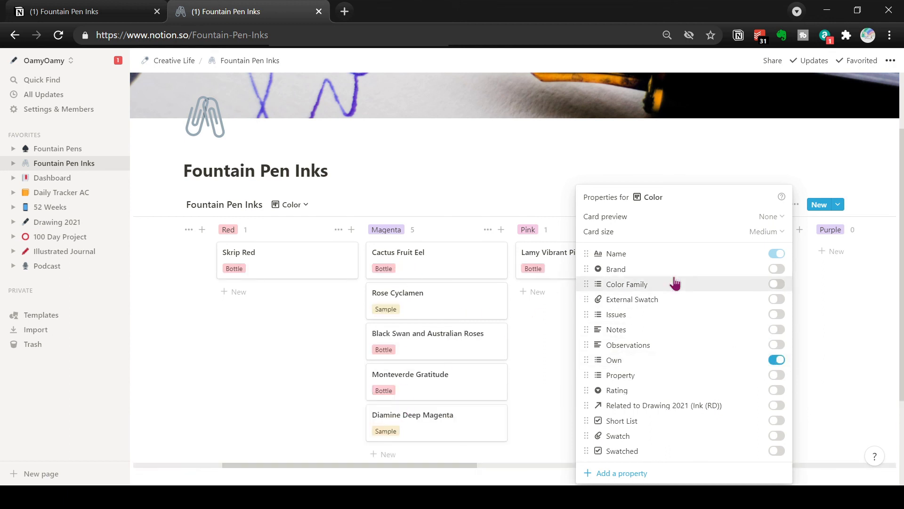
click(779, 270)
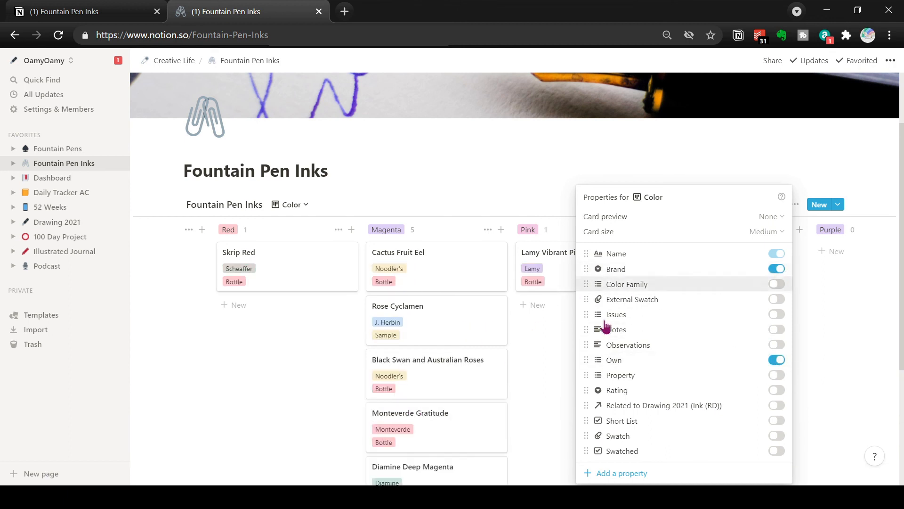
click(309, 382)
Look through the filtered Color board from No Color Family to Burgundy to review the owned inks in each color column
scroll(309, 376, right, 2)
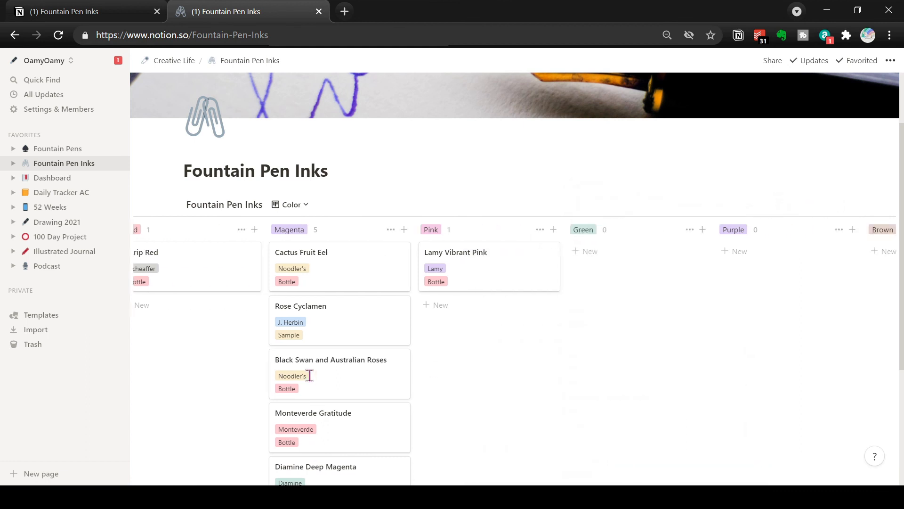
scroll(309, 375, left, 5)
scroll(310, 376, left, 2)
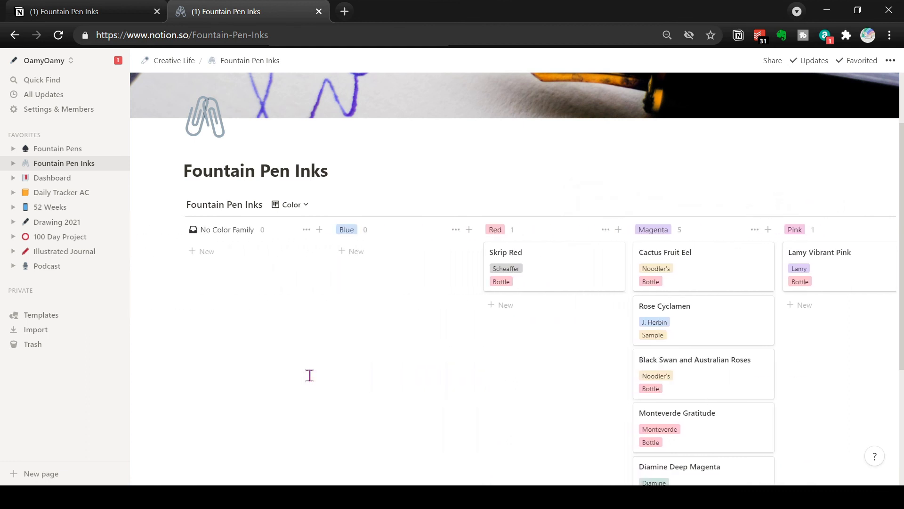
scroll(310, 375, right, 4)
scroll(310, 376, right, 4)
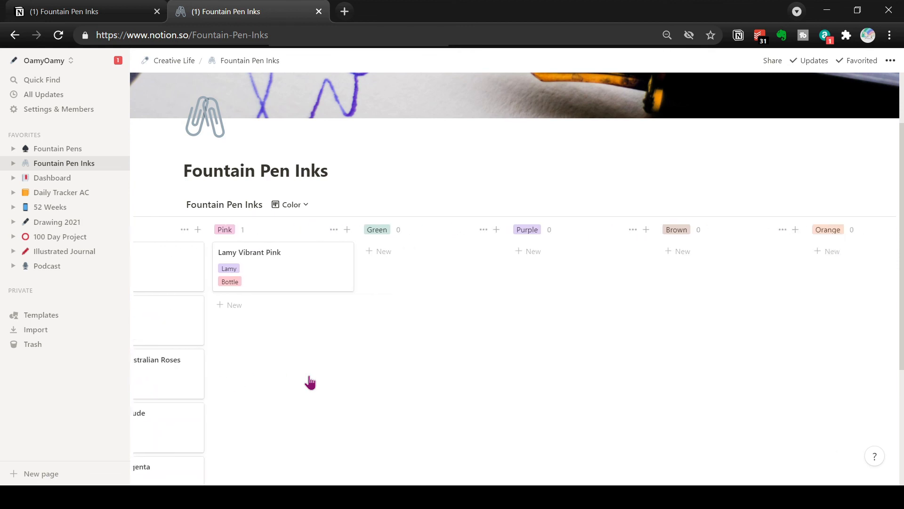
scroll(309, 375, right, 5)
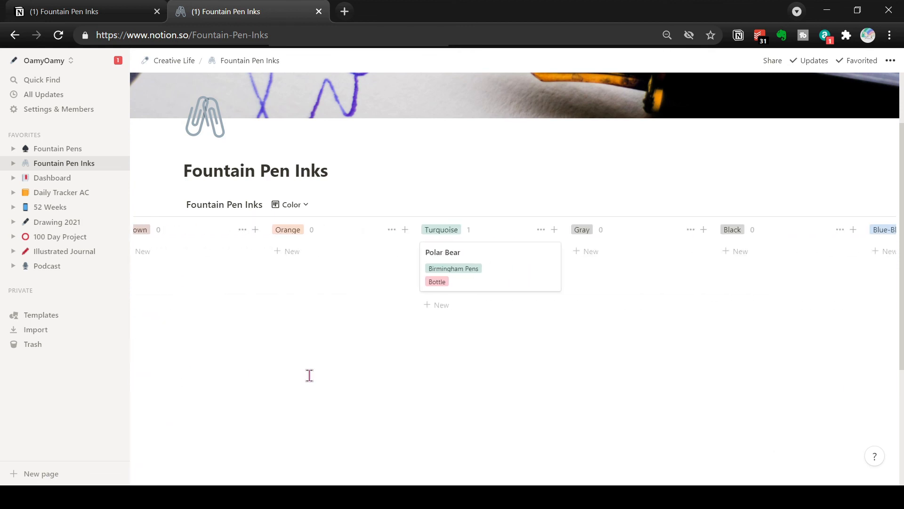
scroll(309, 375, right, 2)
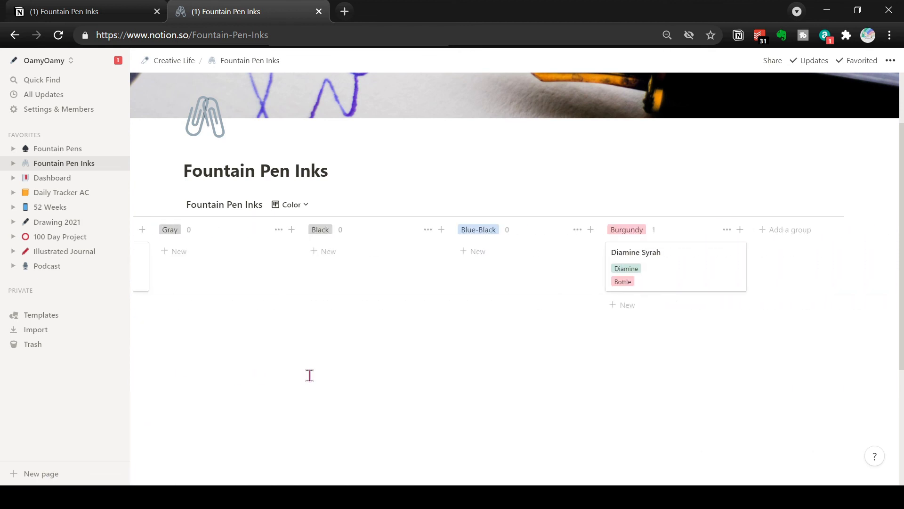
scroll(309, 375, left, 4)
scroll(310, 376, right, 5)
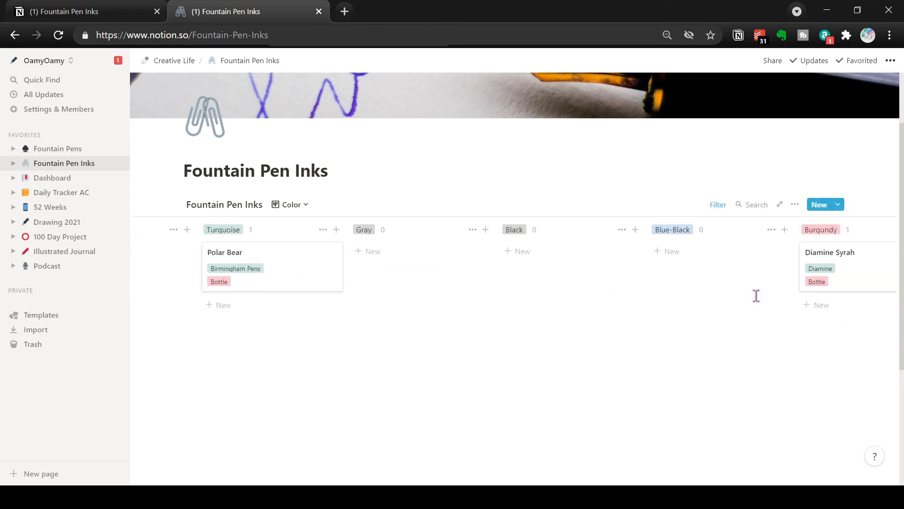
scroll(813, 242, right, 3)
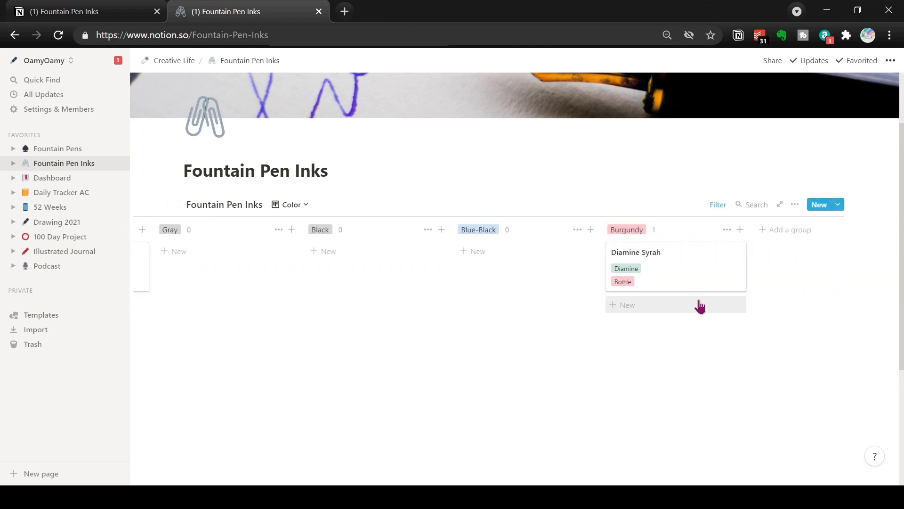
scroll(699, 305, left, 8)
scroll(699, 299, left, 5)
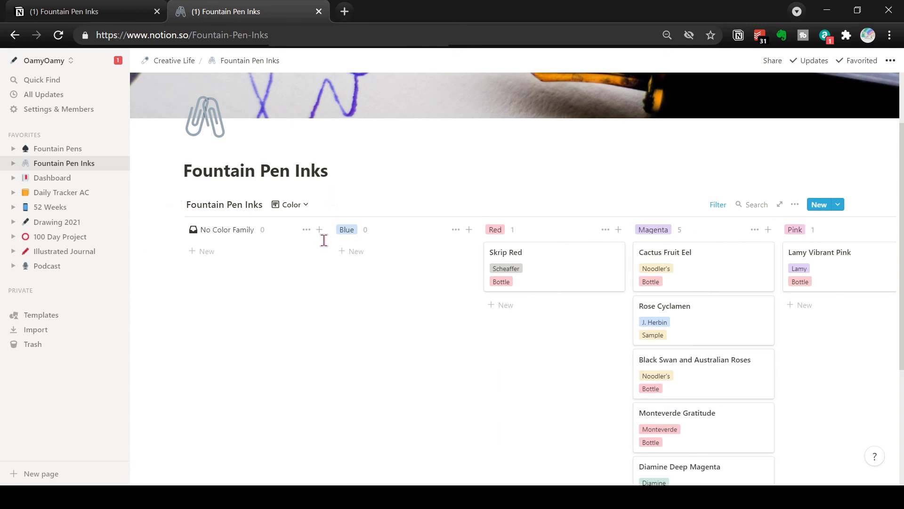
Switch the ink database to its default table view and rename that view All
click(306, 205)
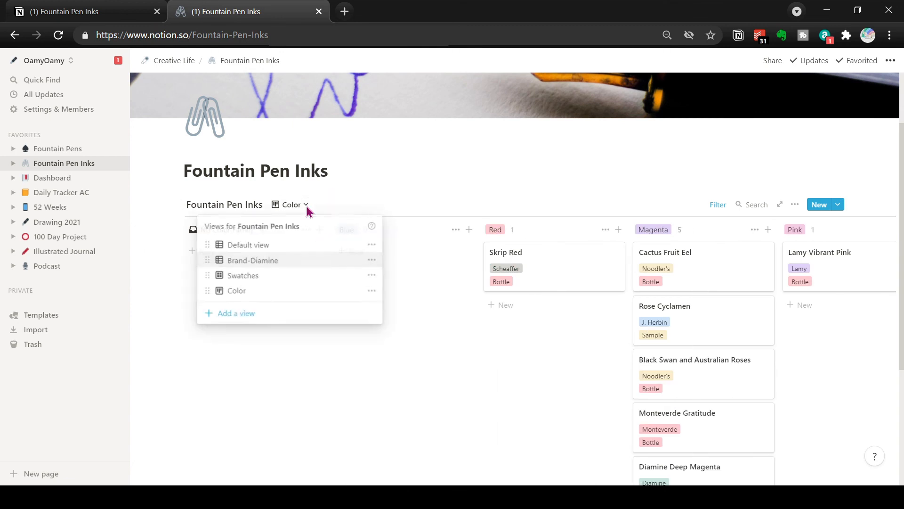
click(263, 244)
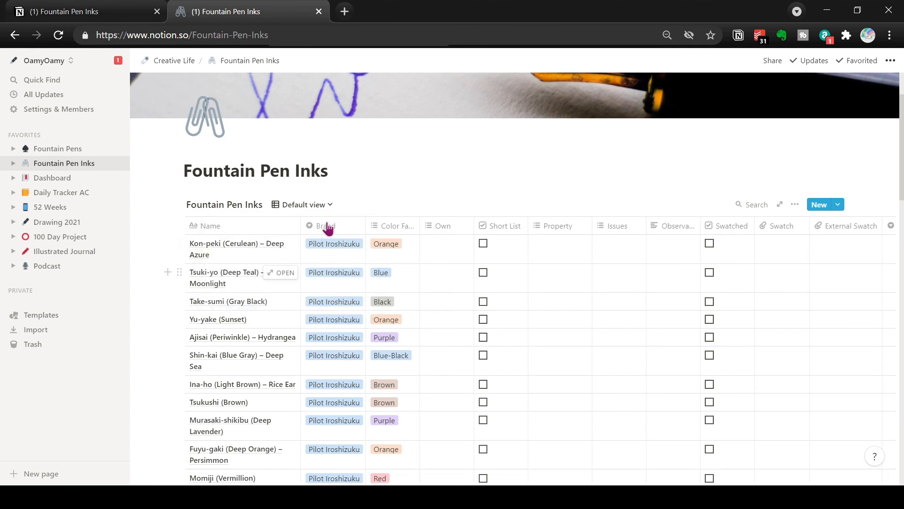
click(325, 205)
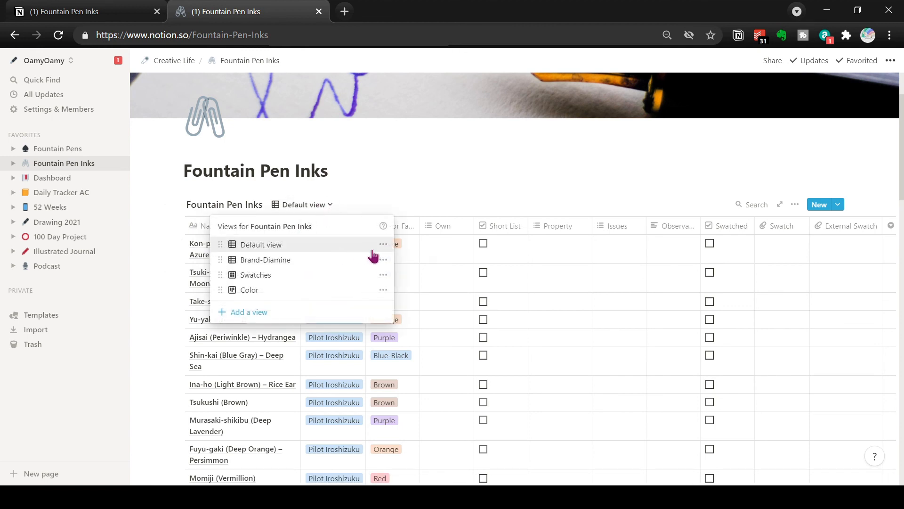
click(383, 244)
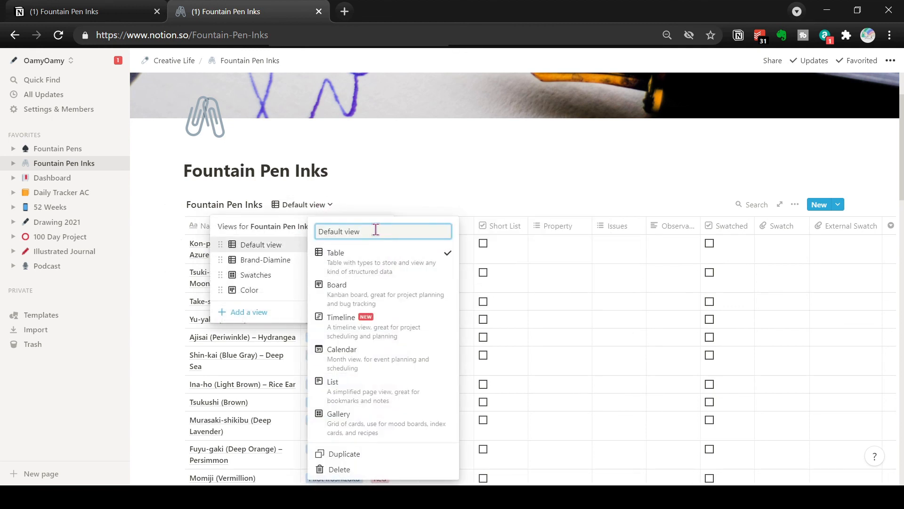
key(ctrl+a)
text(All)
key(Return)
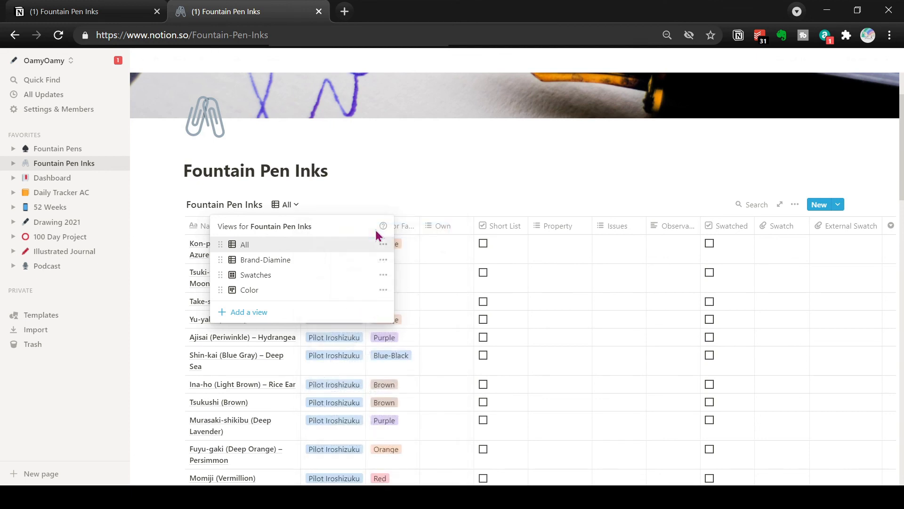
click(395, 168)
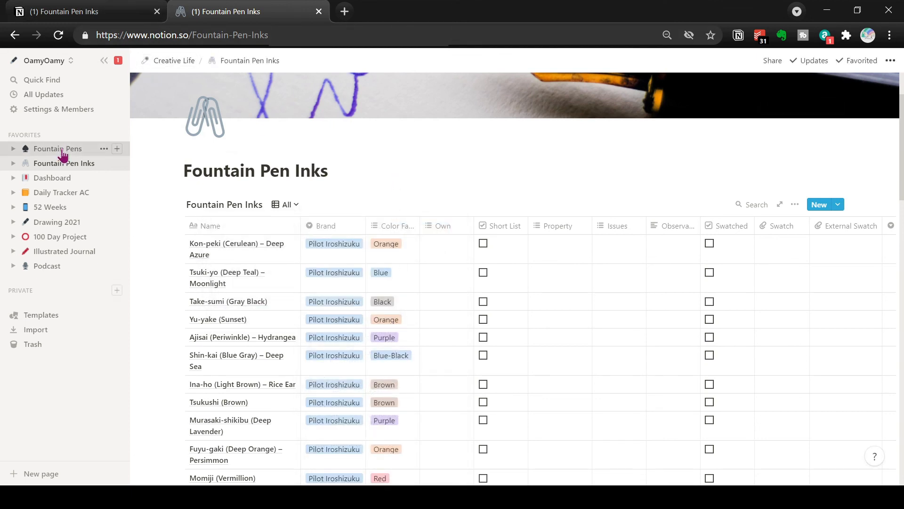
Look over the Fountain Pens database table and return to the Fountain Pen Inks page
click(62, 151)
scroll(377, 264, down, 4)
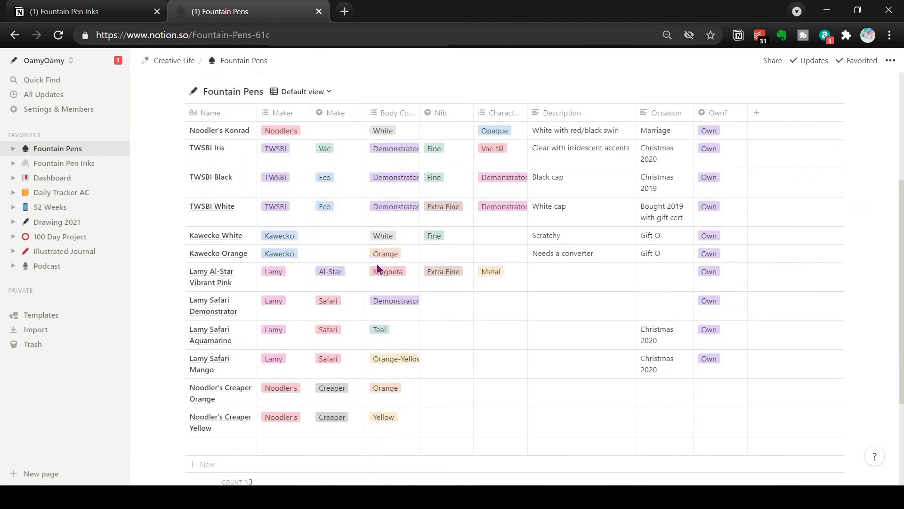
scroll(376, 267, down, 2)
scroll(377, 267, up, 6)
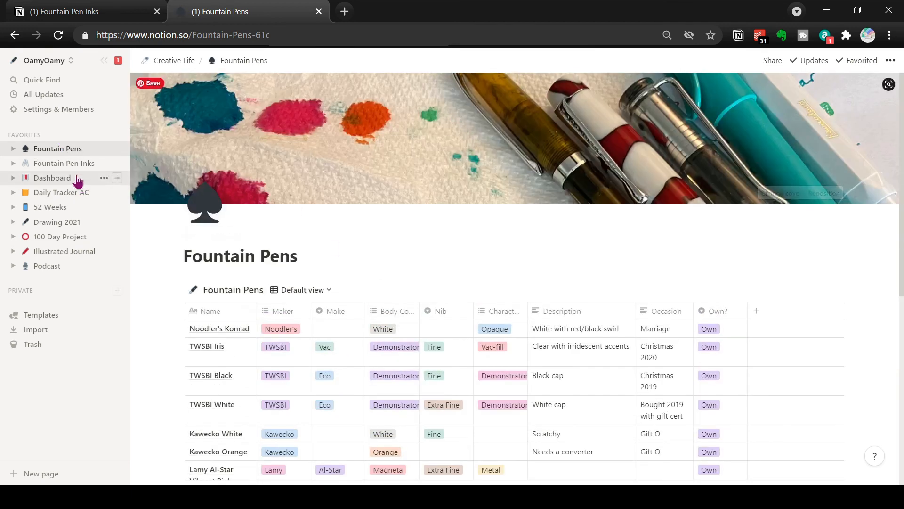
click(67, 163)
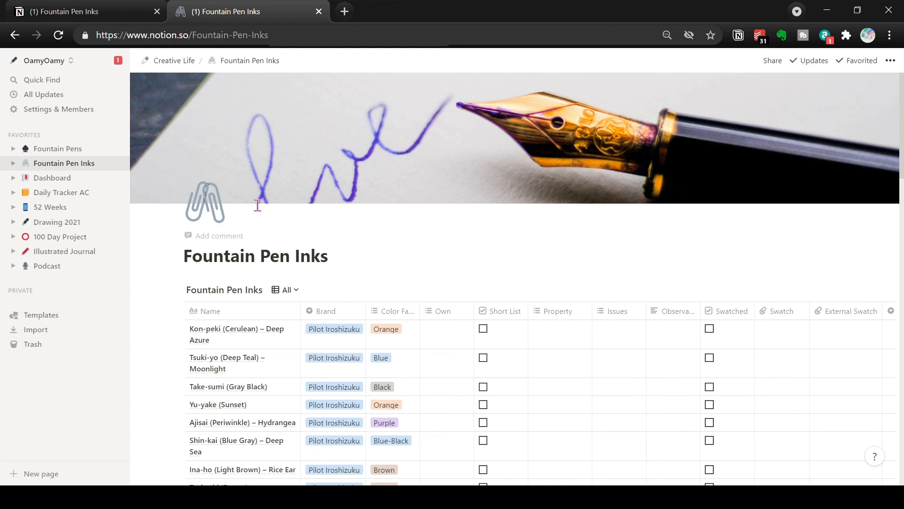
scroll(422, 228, down, 3)
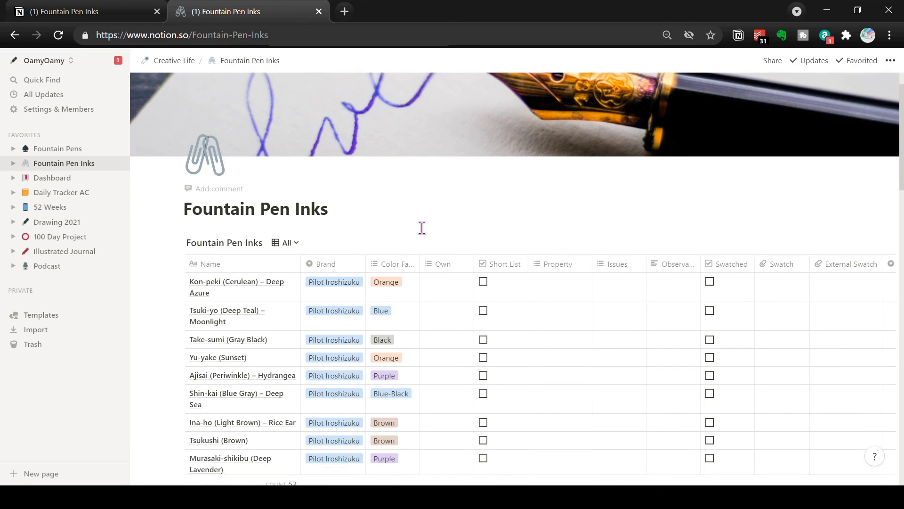
Look through the All table of the existing Fountain Pen Inks database, from the Pilot Iroshizuku inks to the Colorverse inks
scroll(422, 228, down, 4)
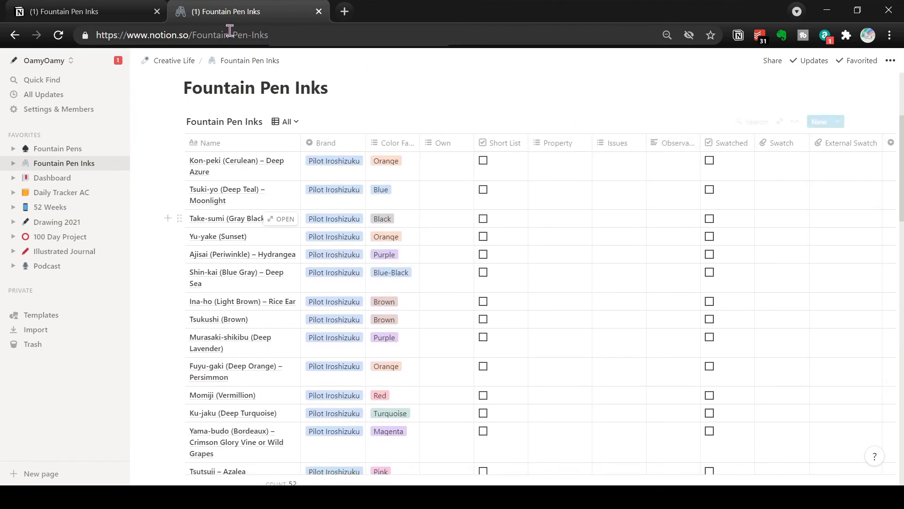
scroll(283, 182, down, 7)
scroll(282, 184, down, 10)
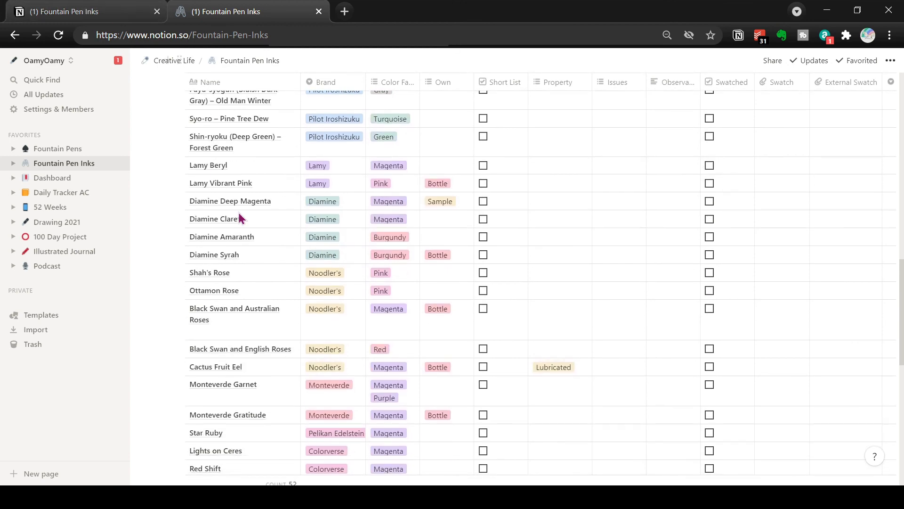
scroll(239, 215, up, 5)
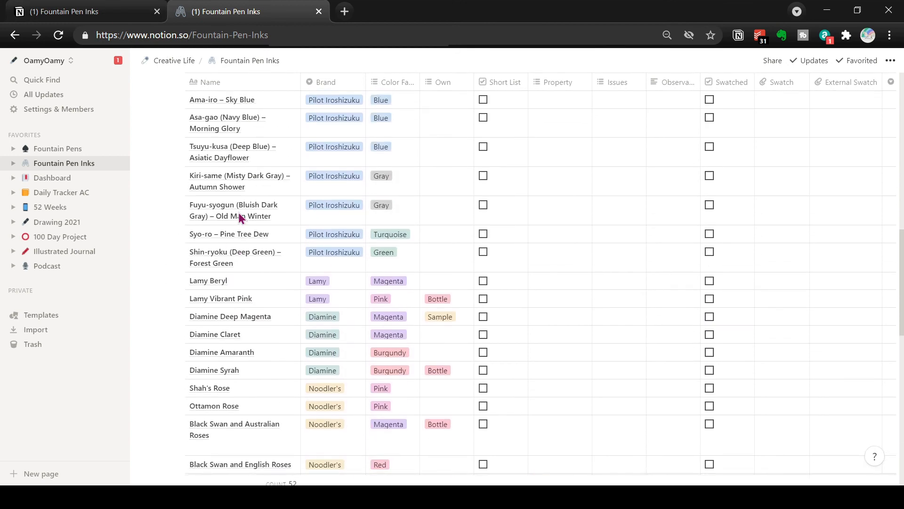
scroll(239, 215, down, 12)
scroll(238, 213, up, 10)
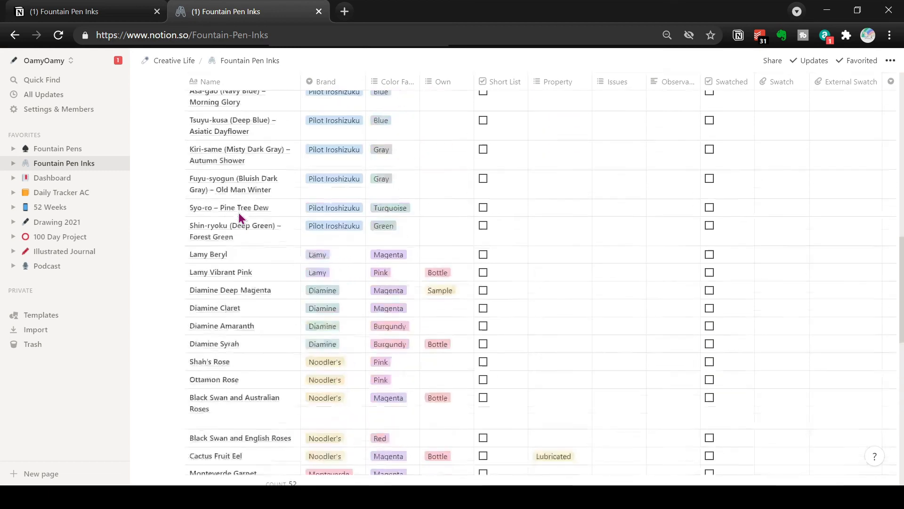
Return to the newly built Fountain Pen Inks database and review its table columns from Name to Notes
click(110, 14)
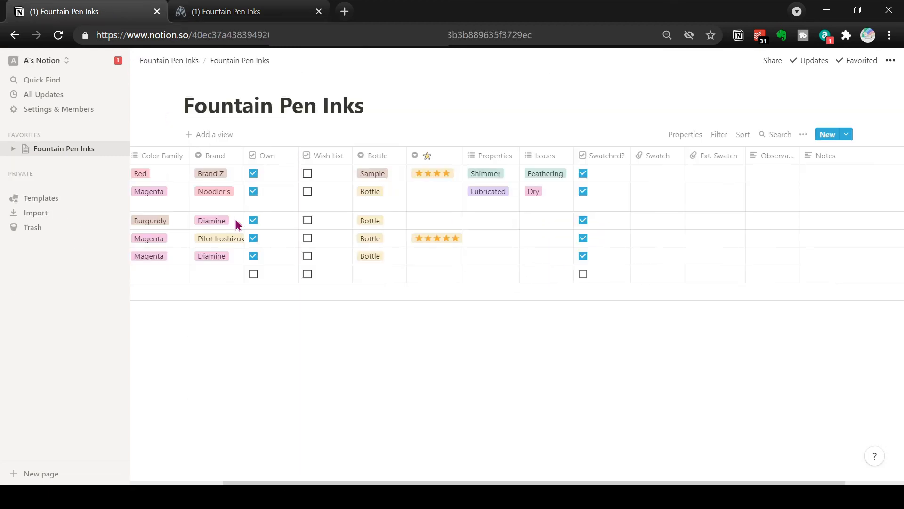
scroll(237, 224, left, 5)
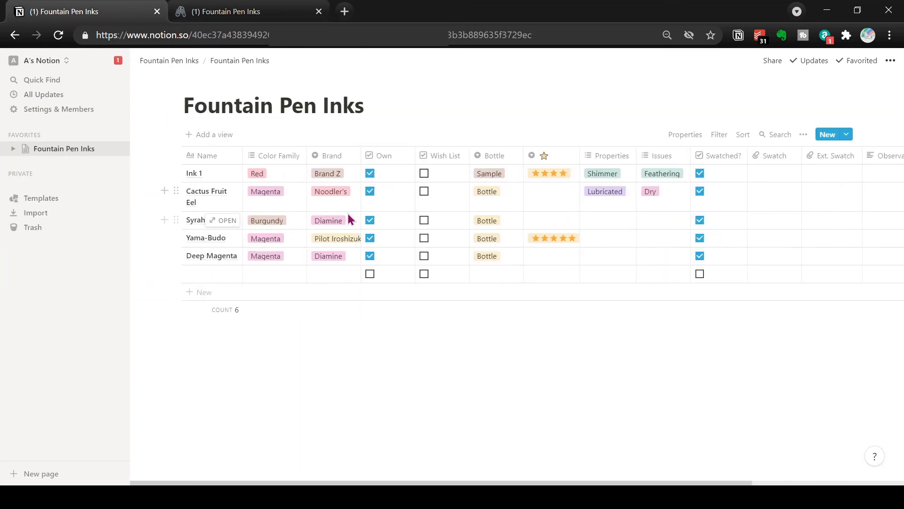
scroll(349, 218, right, 4)
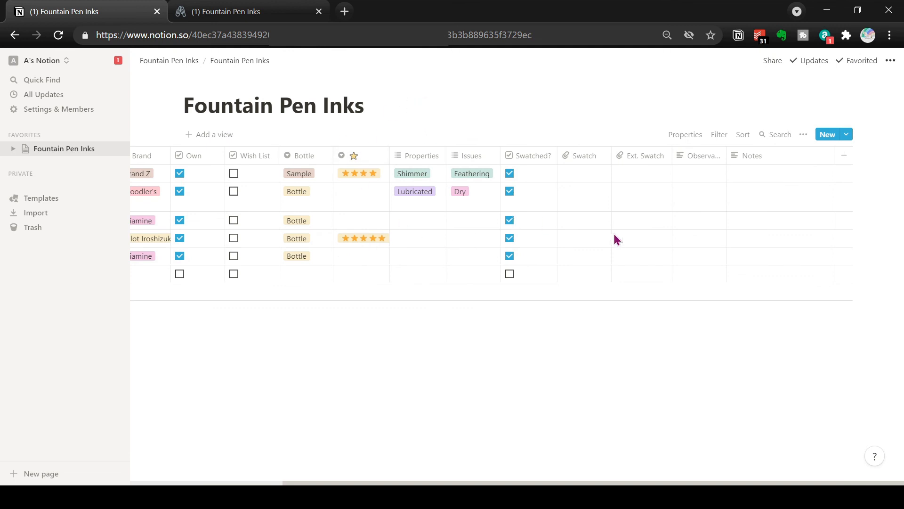
scroll(412, 230, left, 3)
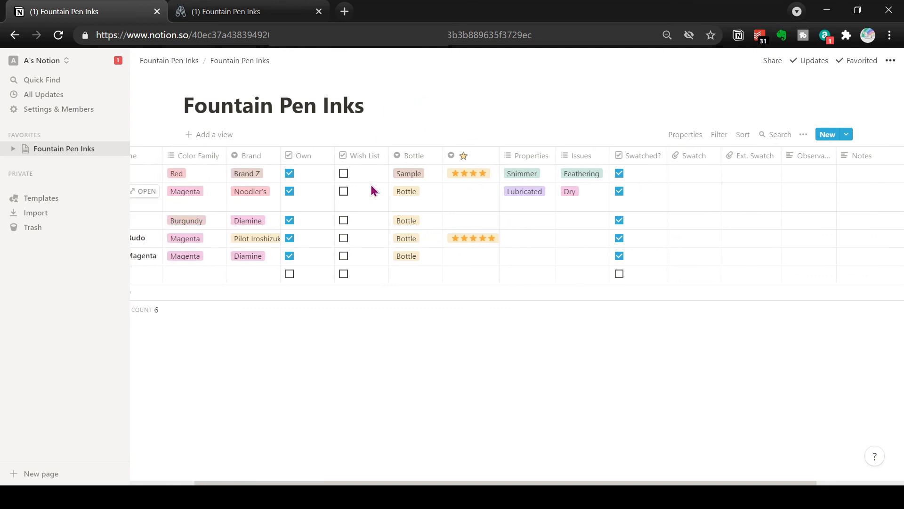
scroll(382, 263, left, 2)
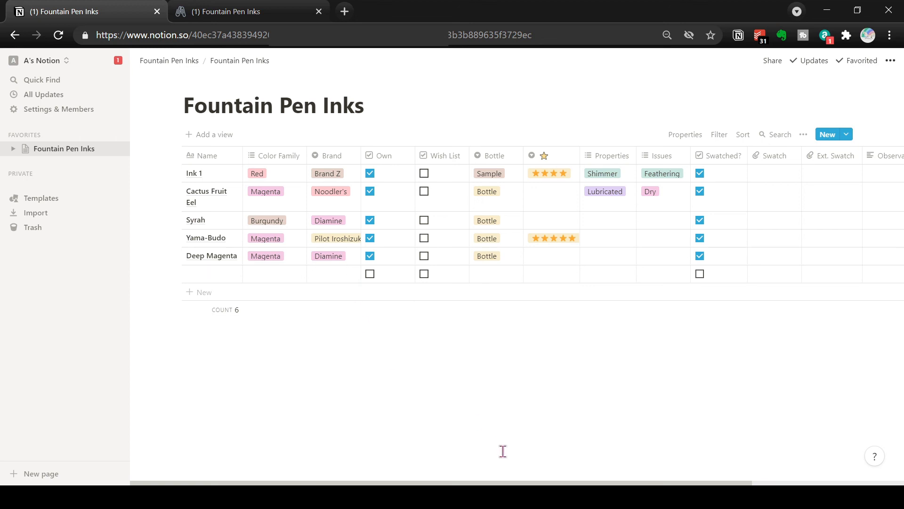
click(504, 497)
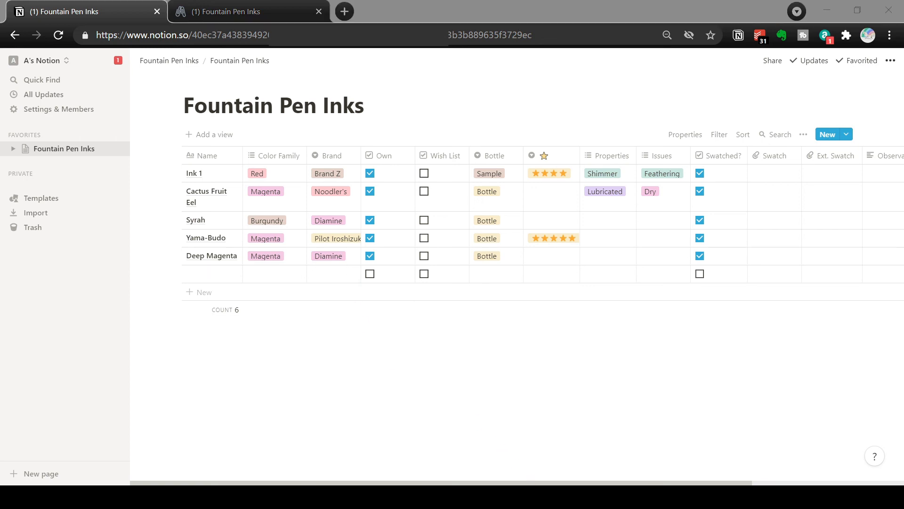